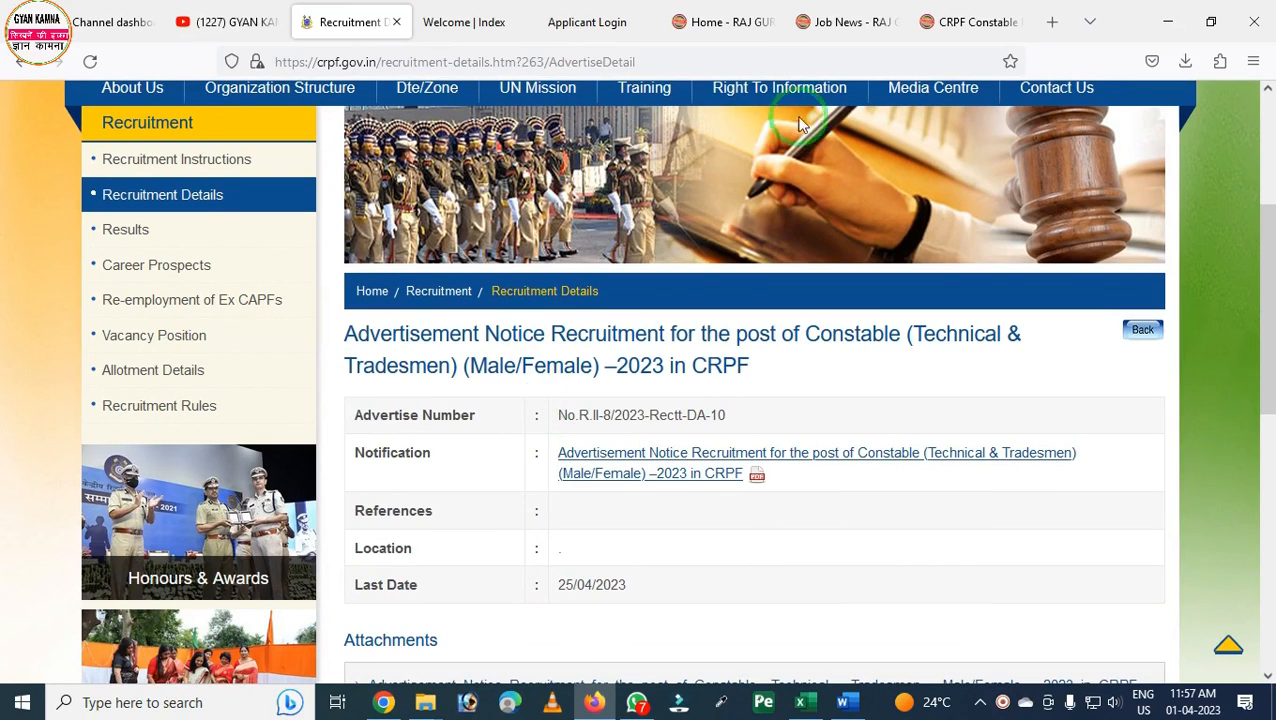
Step: Review the CRPF Constable (Technical & Tradesmen) 2023 advertisement notice and its attachments on the CRPF recruitment details page
click(443, 22)
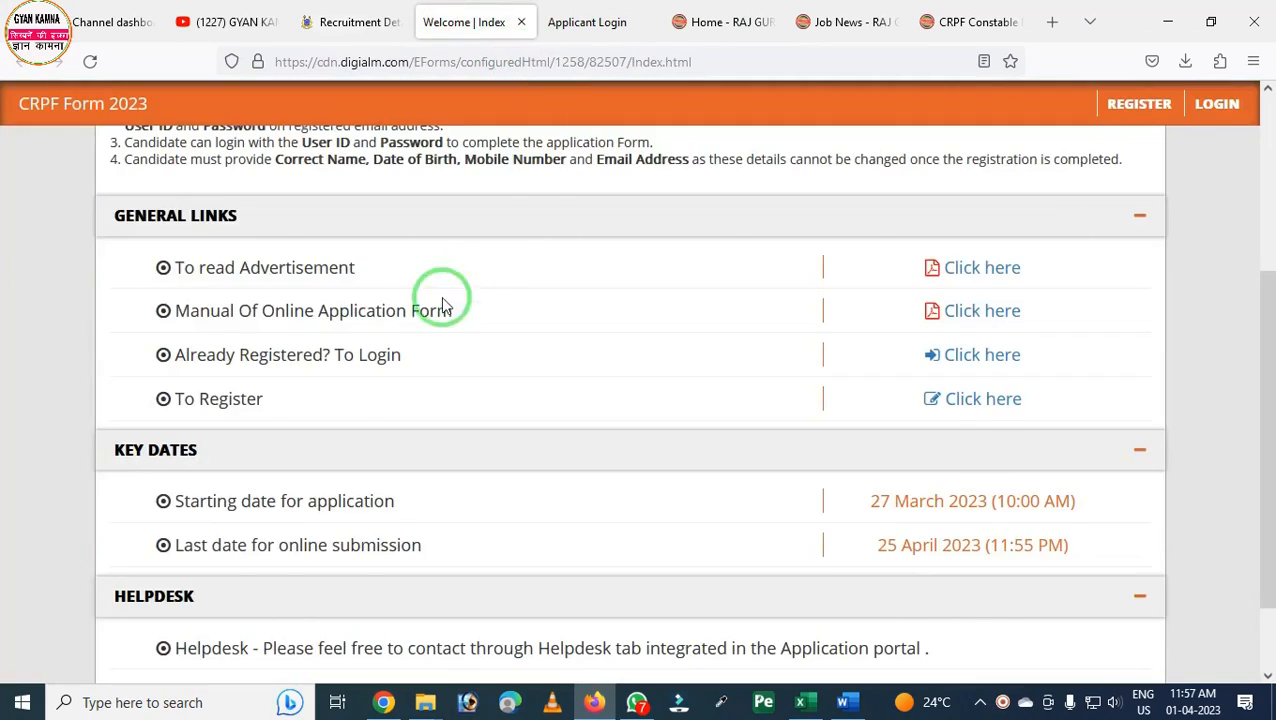
scroll(461, 290, up, 3)
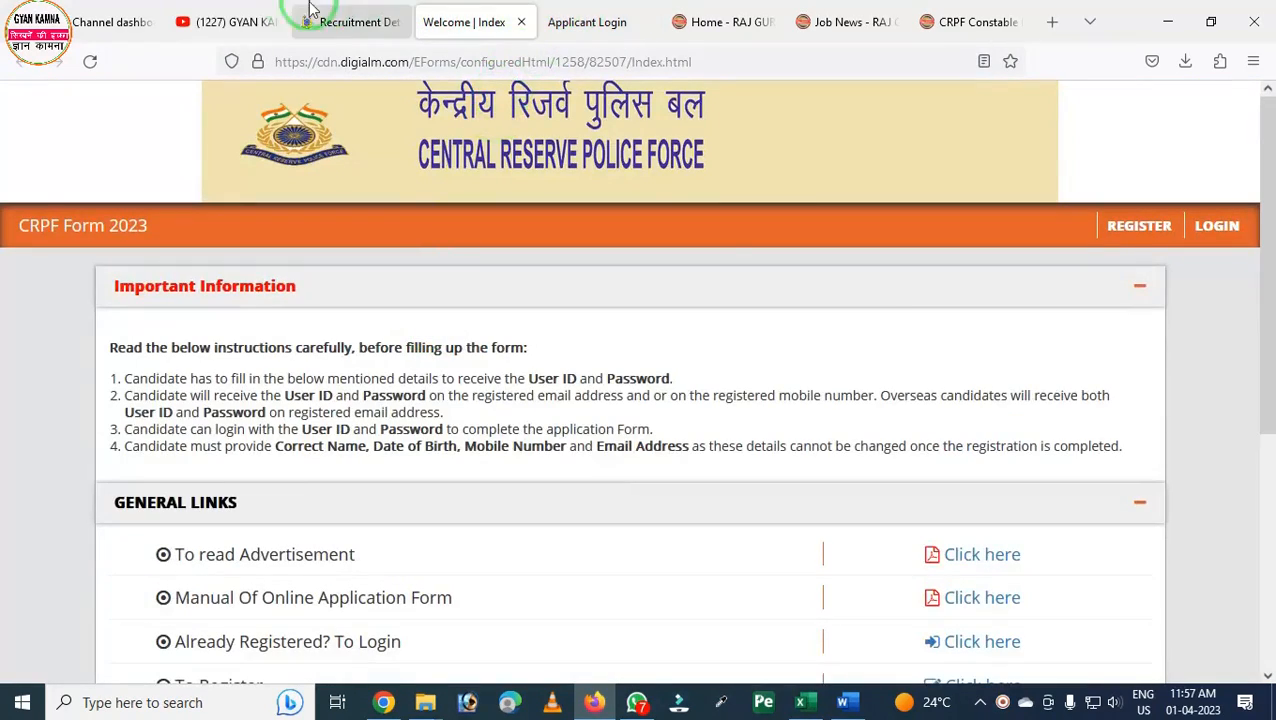
click(340, 12)
scroll(425, 275, up, 3)
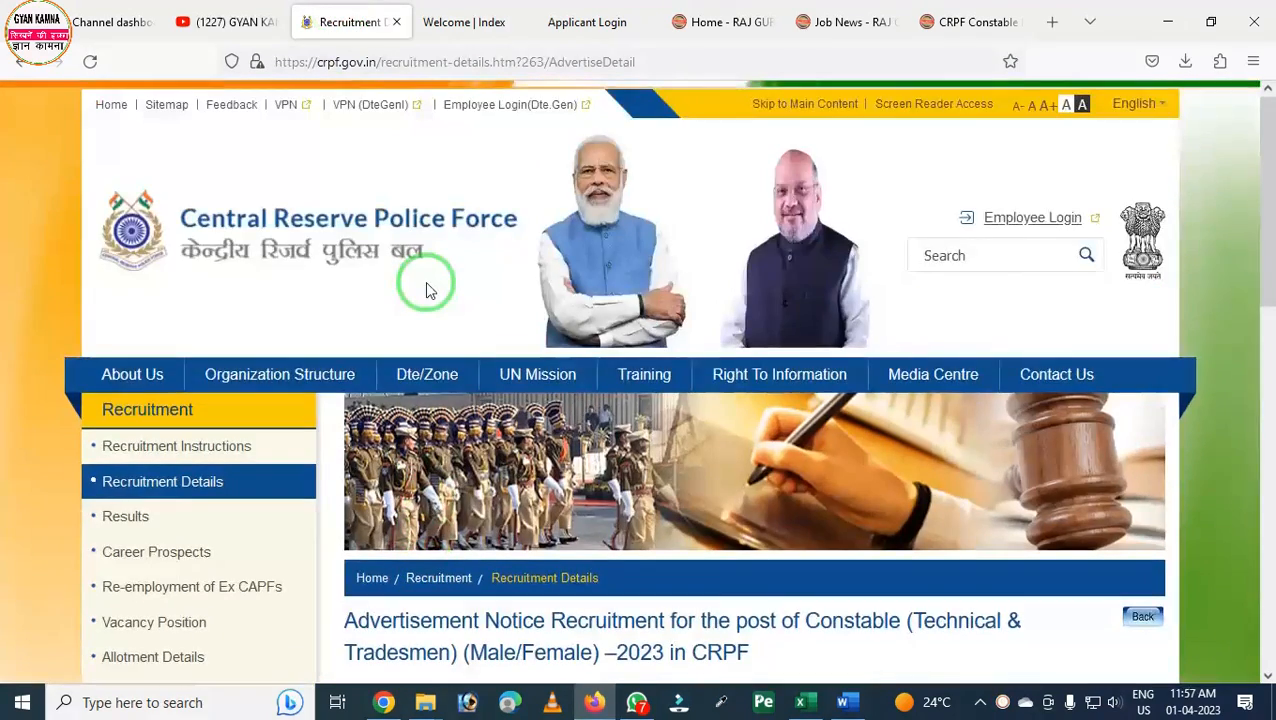
click(220, 21)
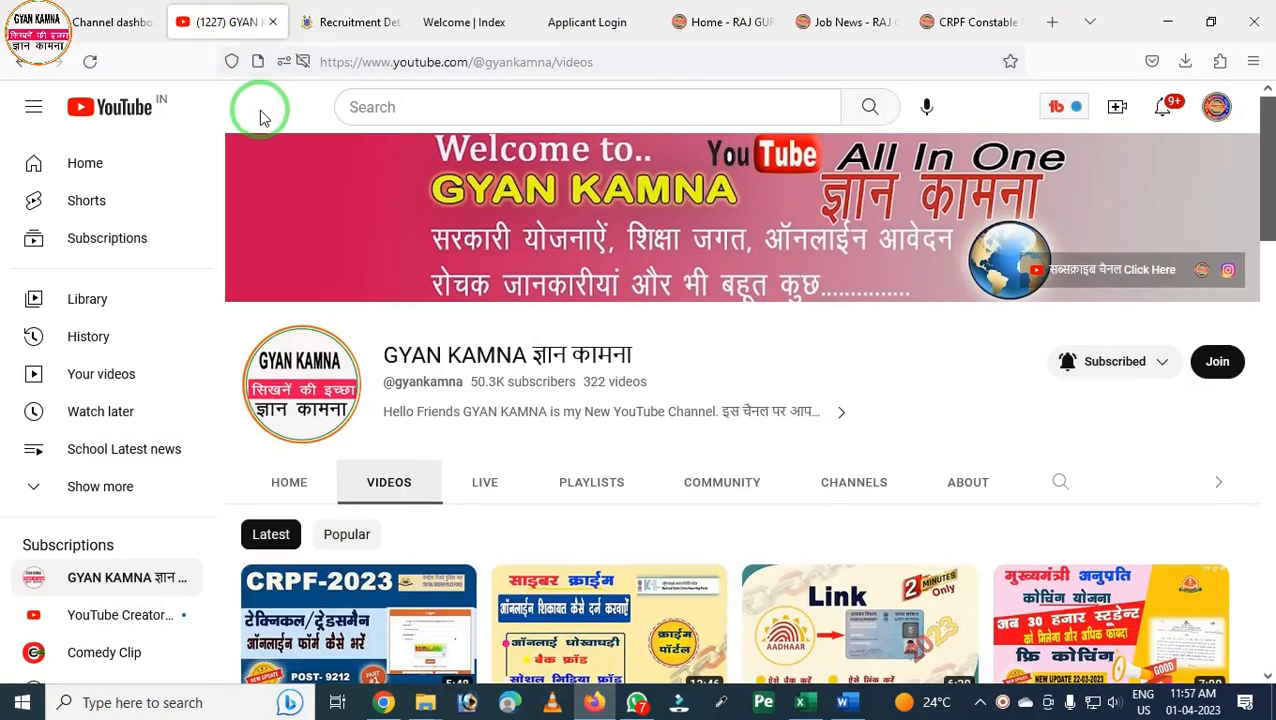
click(330, 22)
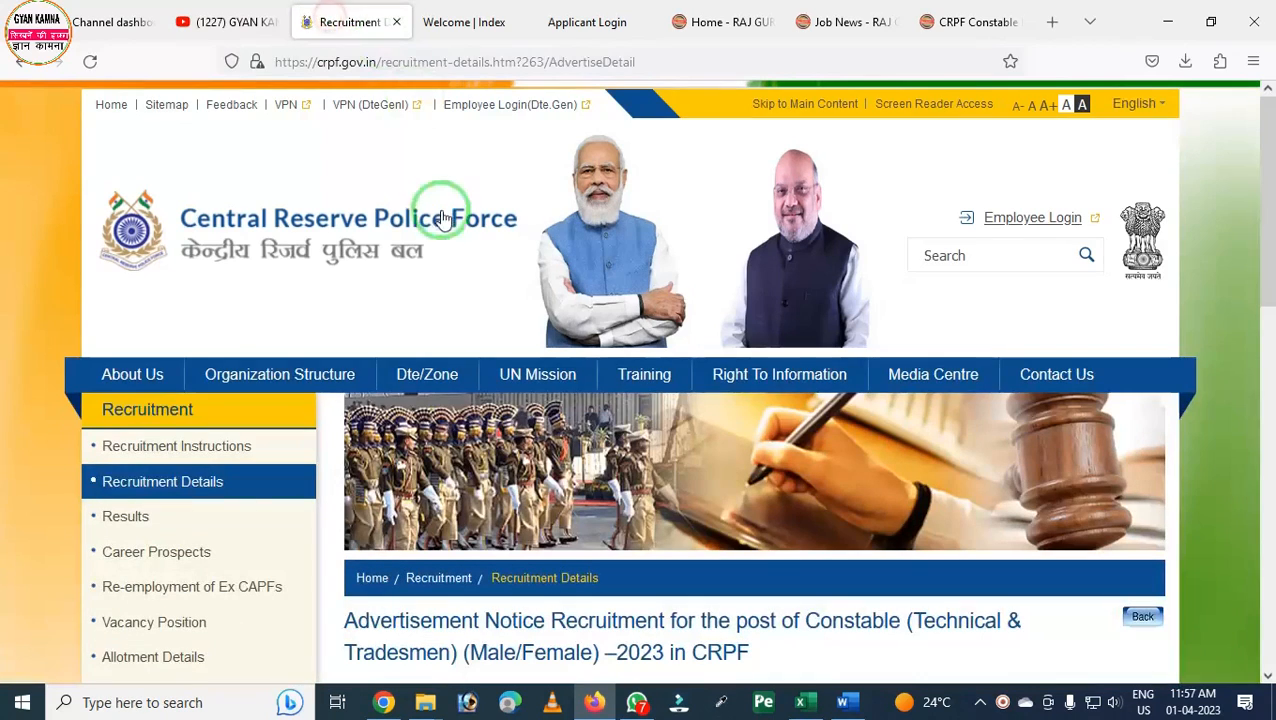
scroll(435, 288, down, 5)
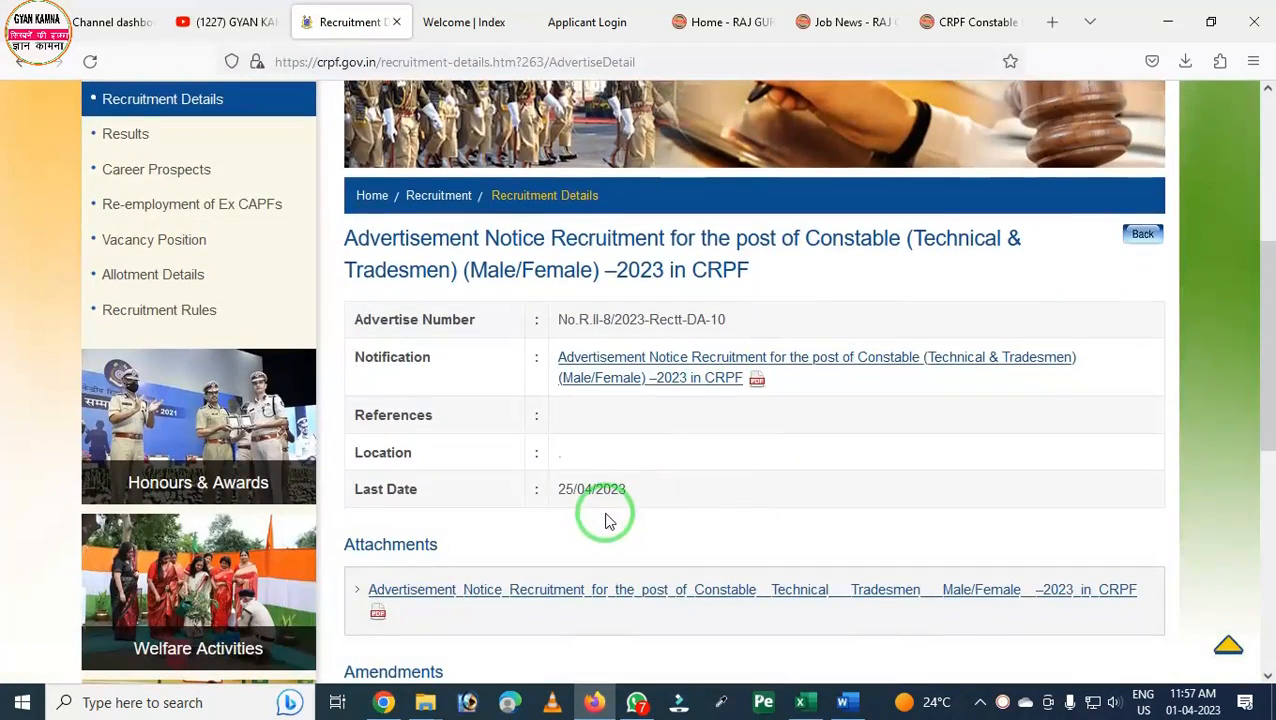
mouse_move(289, 126)
mouse_down()
mouse_move(515, 590)
mouse_move(715, 628)
mouse_move(1196, 663)
mouse_move(1225, 649)
mouse_up()
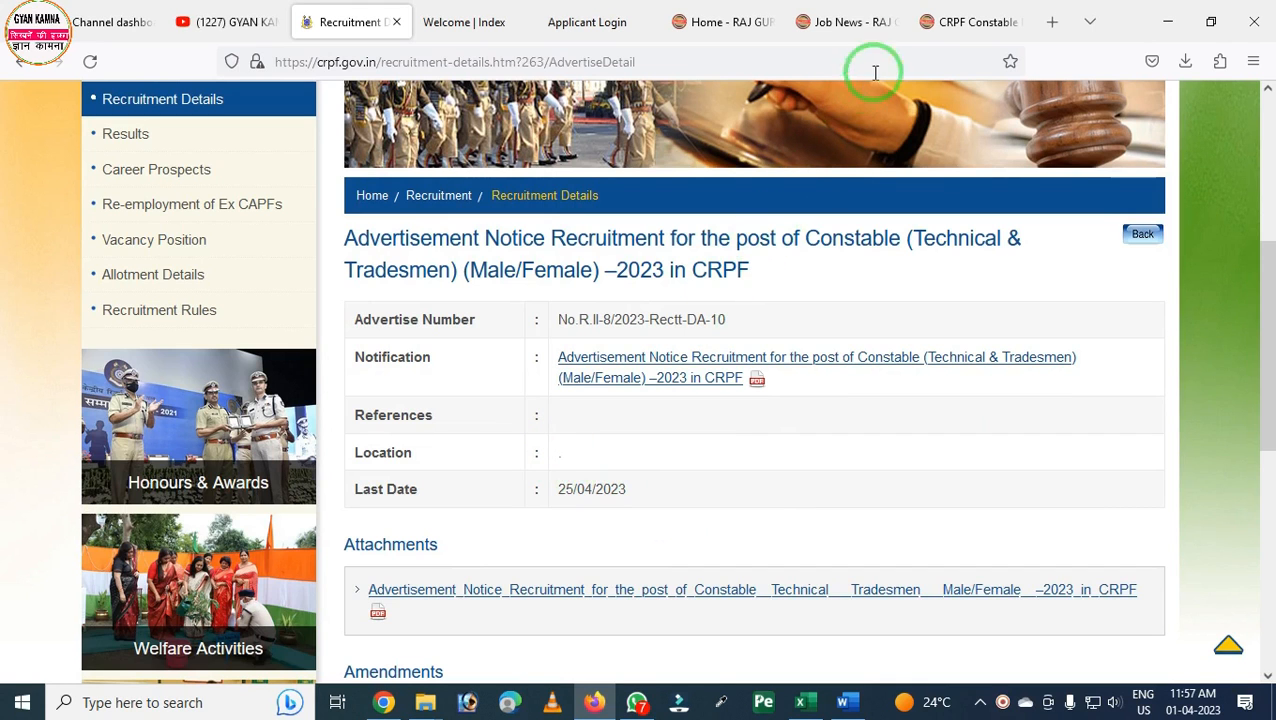
Step: Examine the most important links table in the Raj Guru Ji article on CRPF Constable Recruitment 2023
click(918, 24)
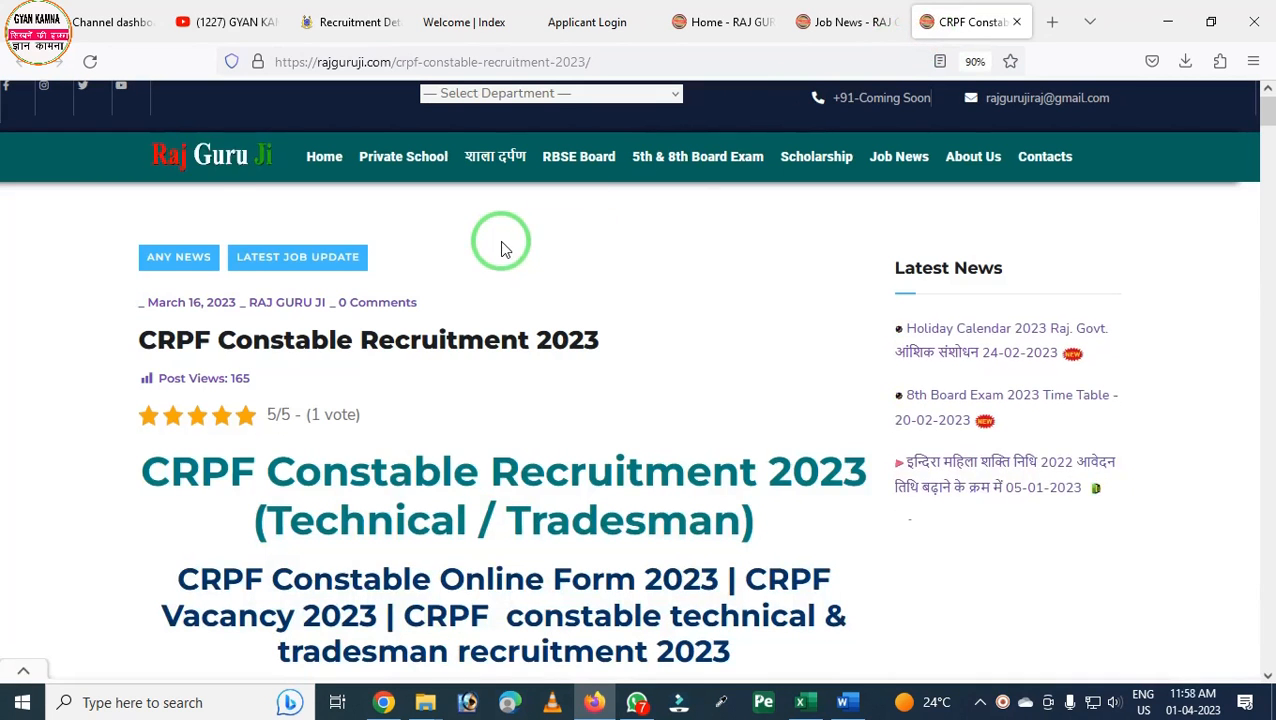
scroll(500, 260, down, 5)
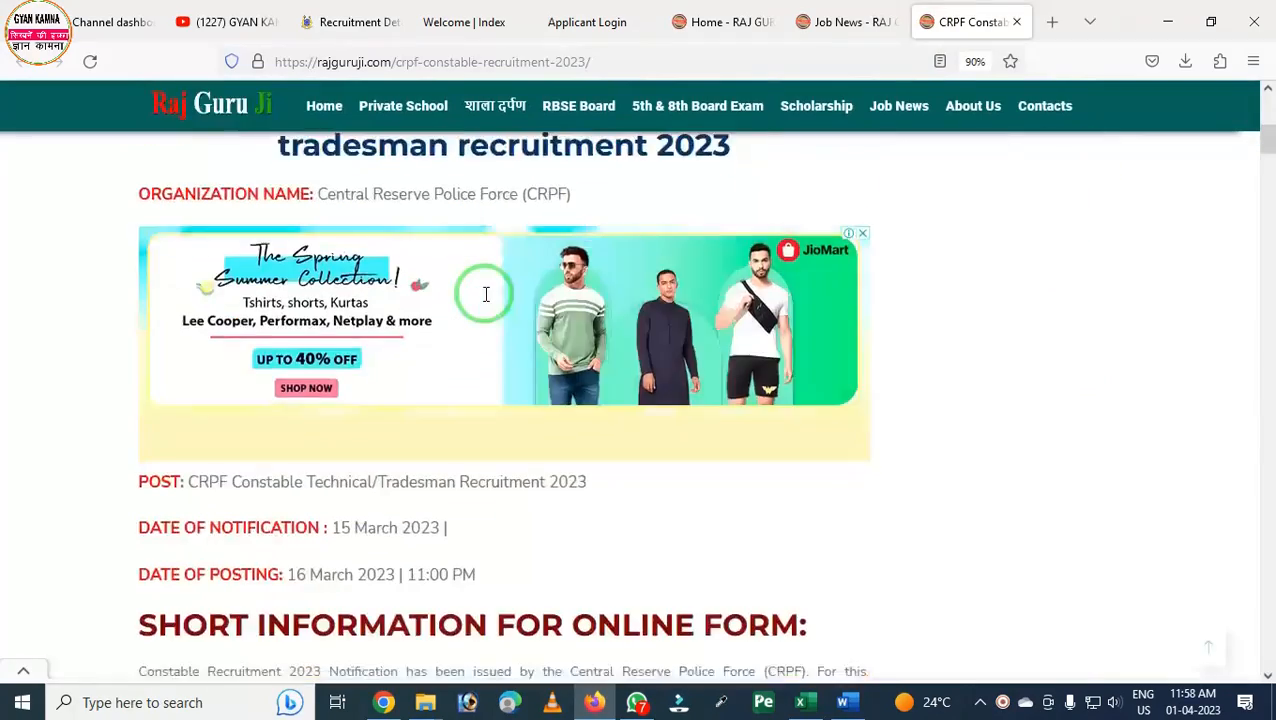
scroll(486, 294, down, 10)
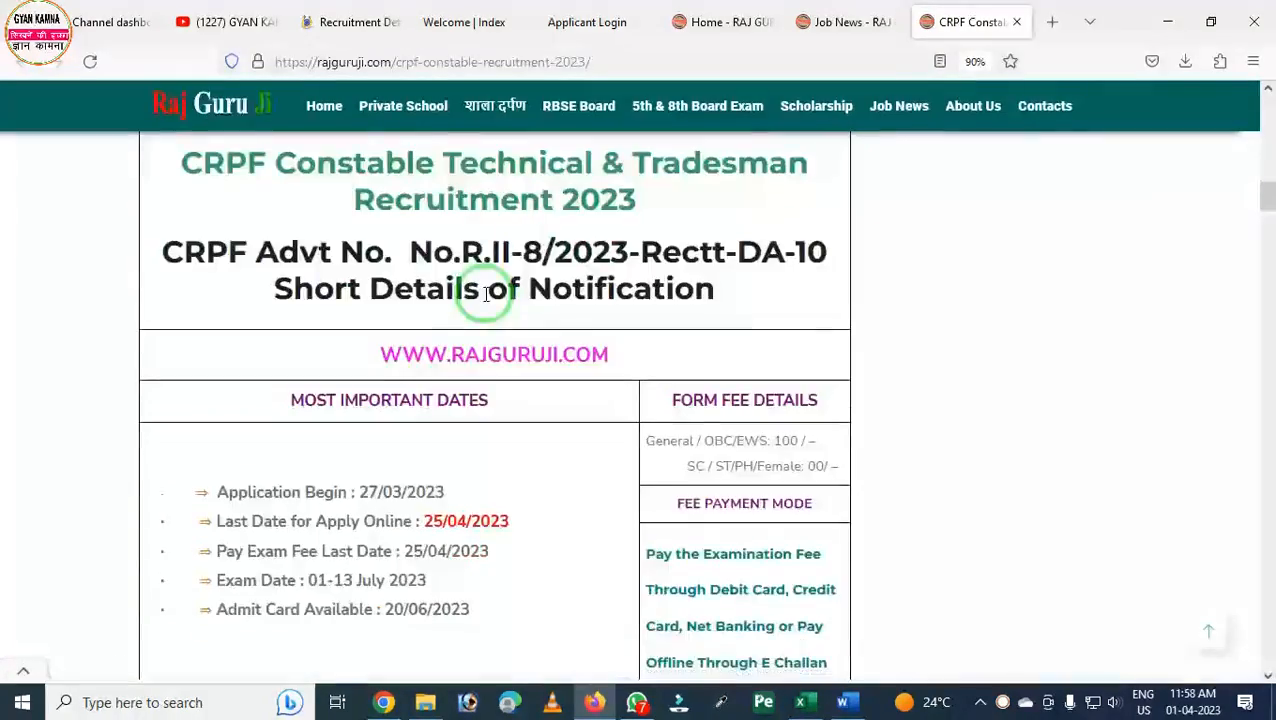
scroll(486, 294, down, 10)
scroll(486, 300, down, 10)
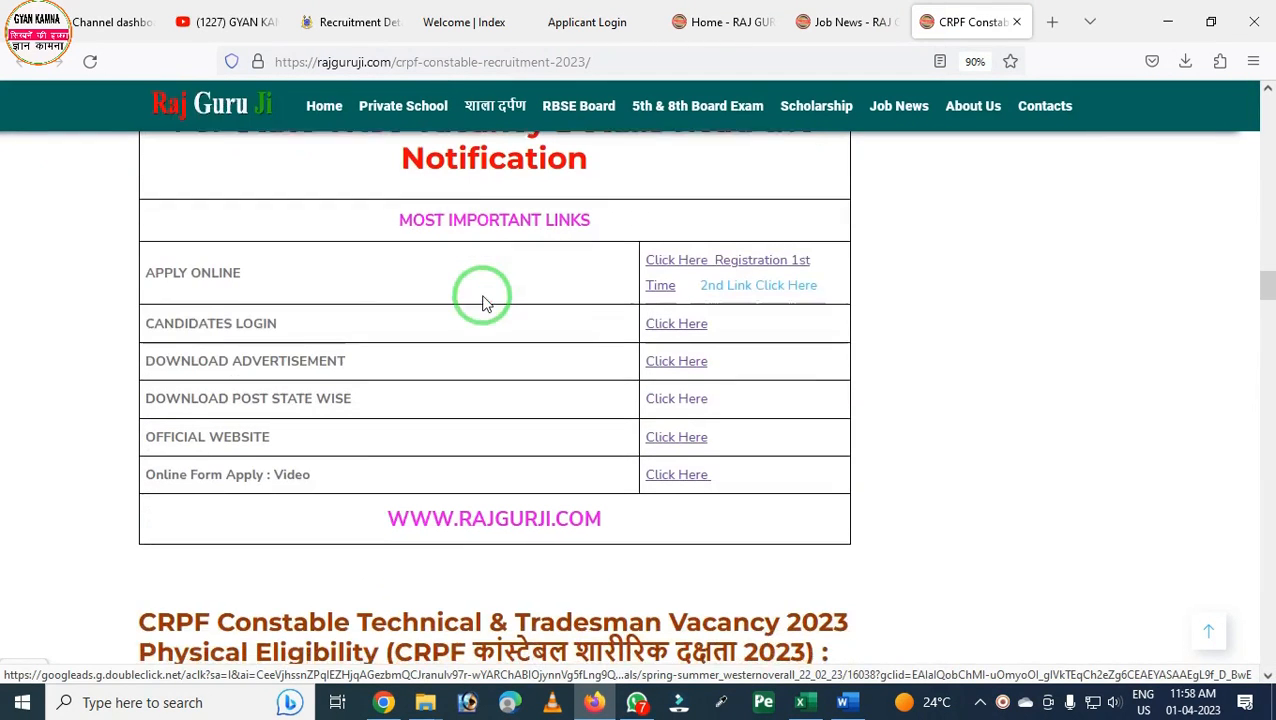
mouse_move(91, 139)
mouse_down()
mouse_move(210, 440)
mouse_move(527, 569)
mouse_move(953, 618)
mouse_up()
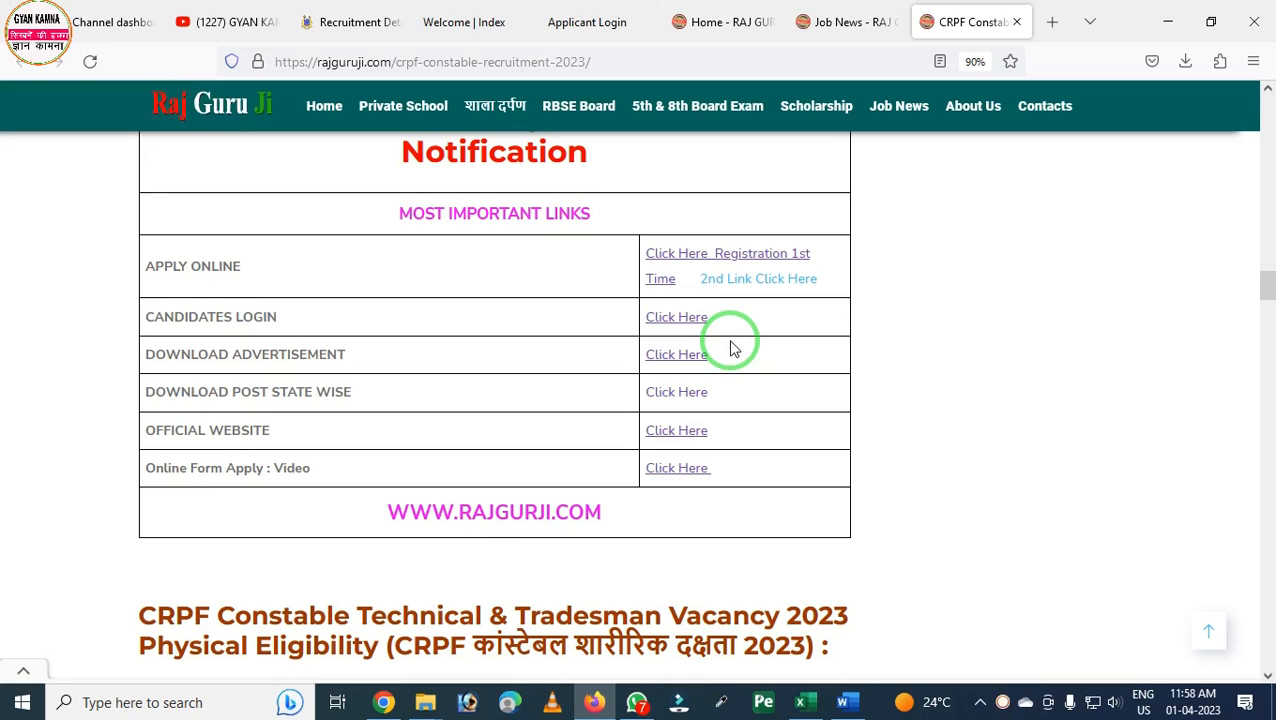
Step: Examine the CRPF recruitment notices under Other Latest Job on the Raj Guru Ji Job News page
click(710, 22)
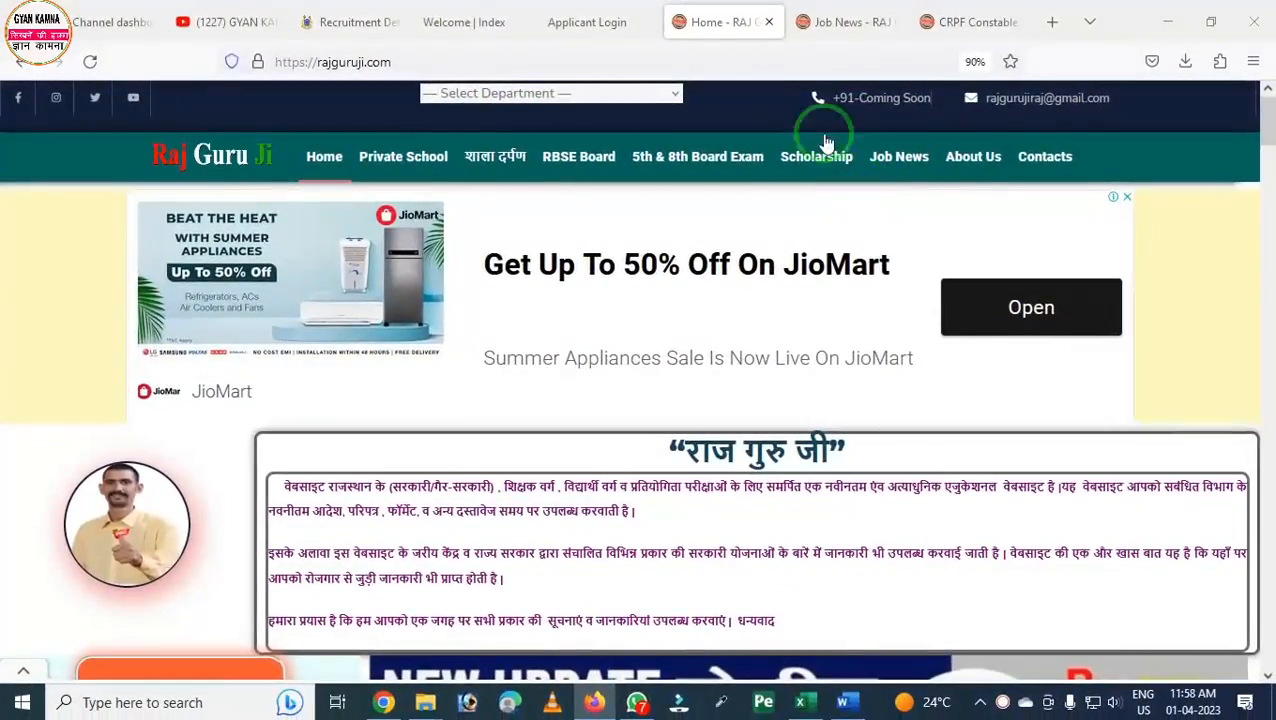
click(812, 21)
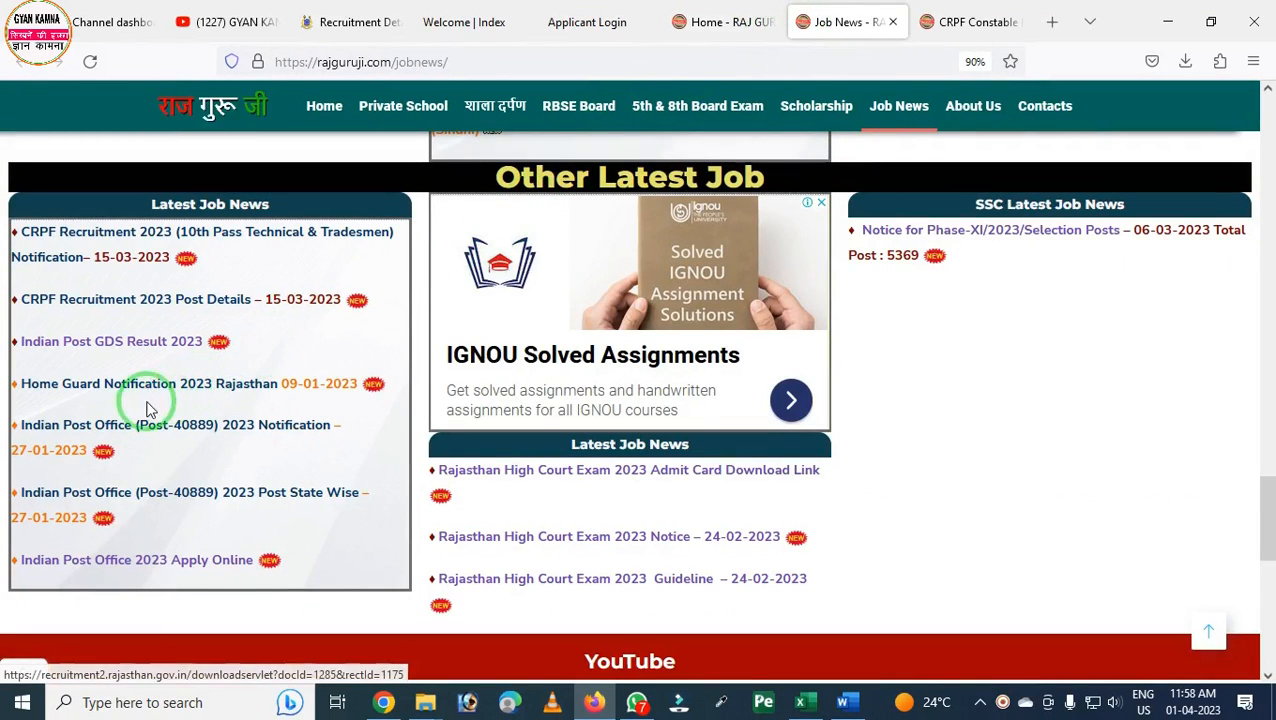
mouse_move(4, 207)
mouse_down()
mouse_move(102, 362)
mouse_move(392, 387)
mouse_up()
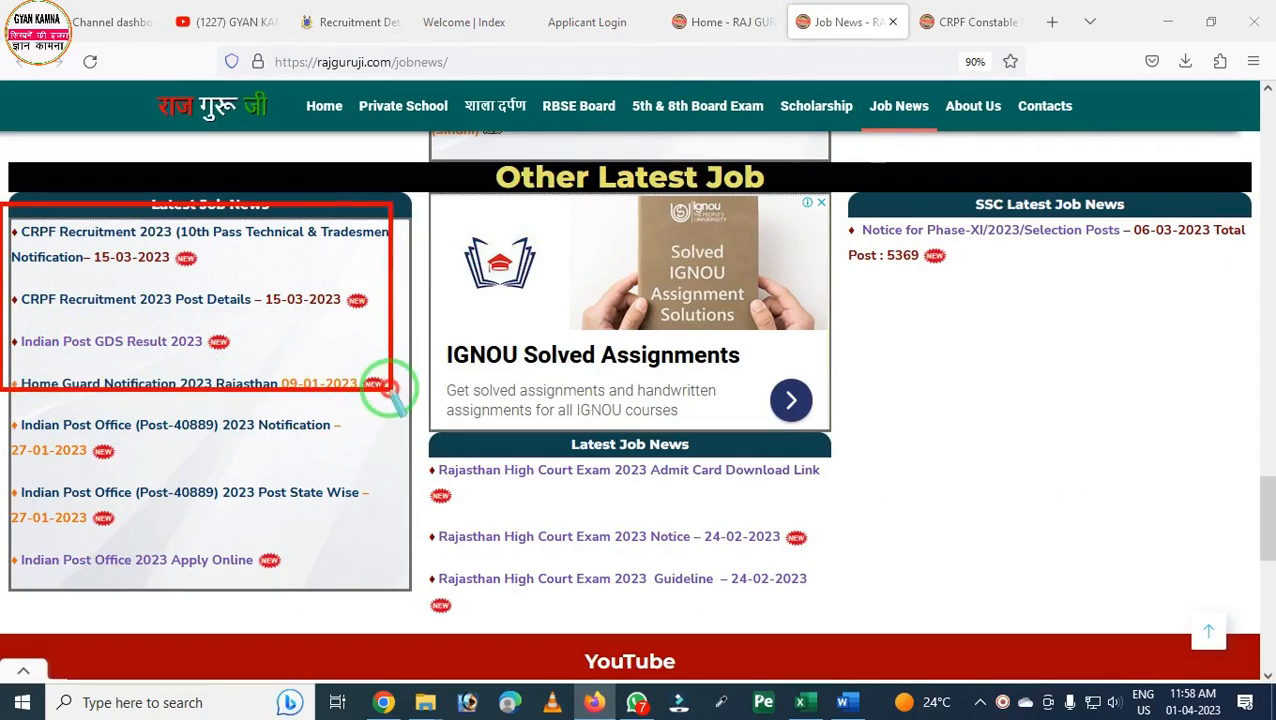
scroll(628, 430, up, 10)
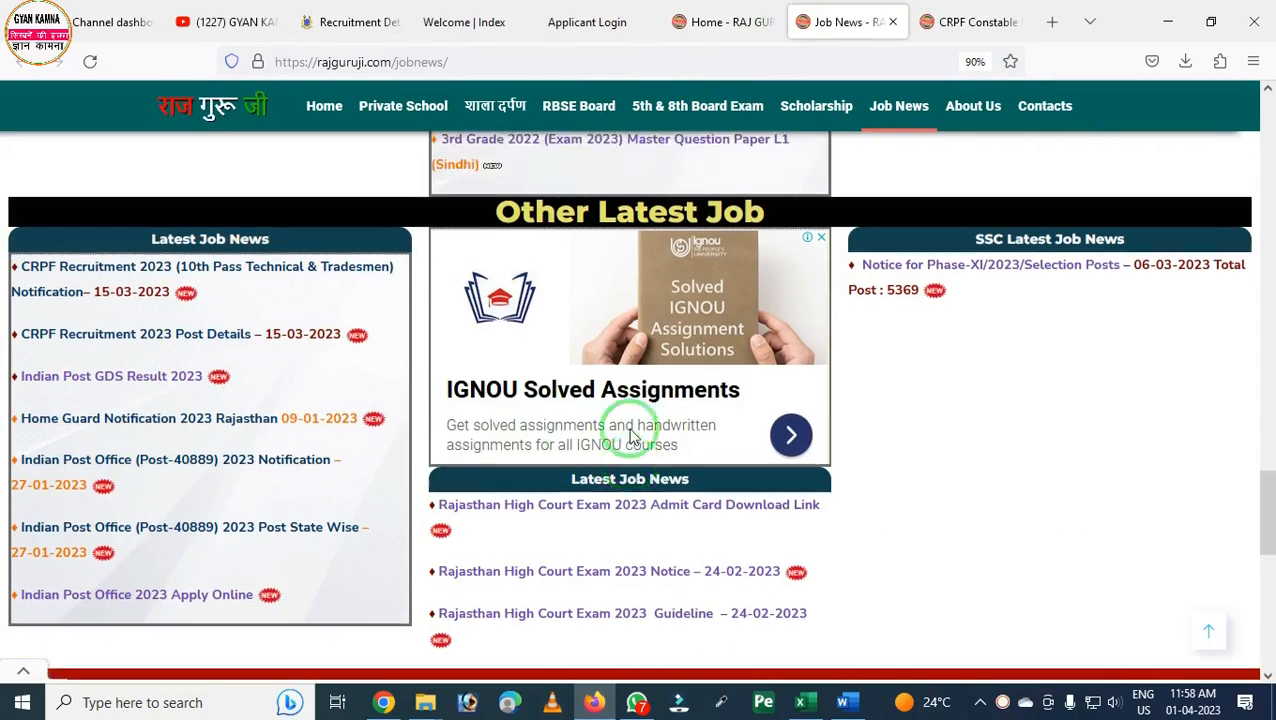
scroll(630, 437, up, 10)
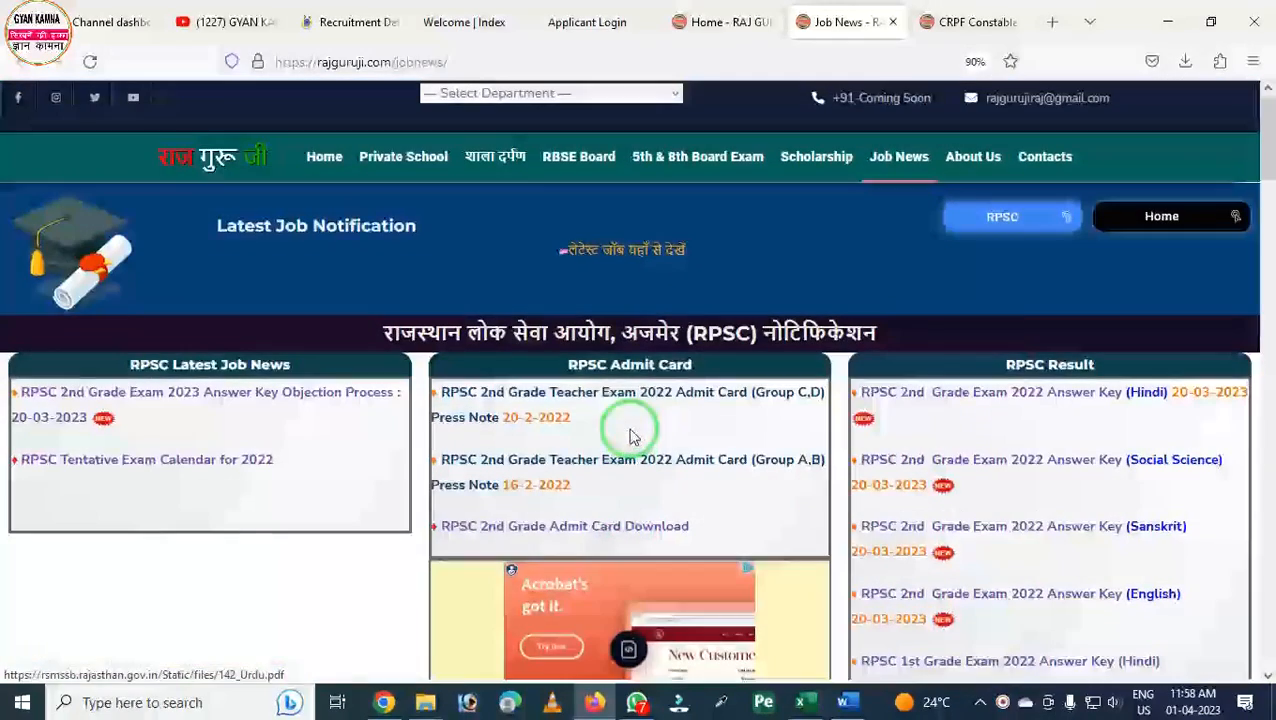
Step: Examine the latest job update list on the Raj Guru Ji home page for the CRPF Recruitment 2023 entries
click(716, 22)
scroll(625, 242, down, 15)
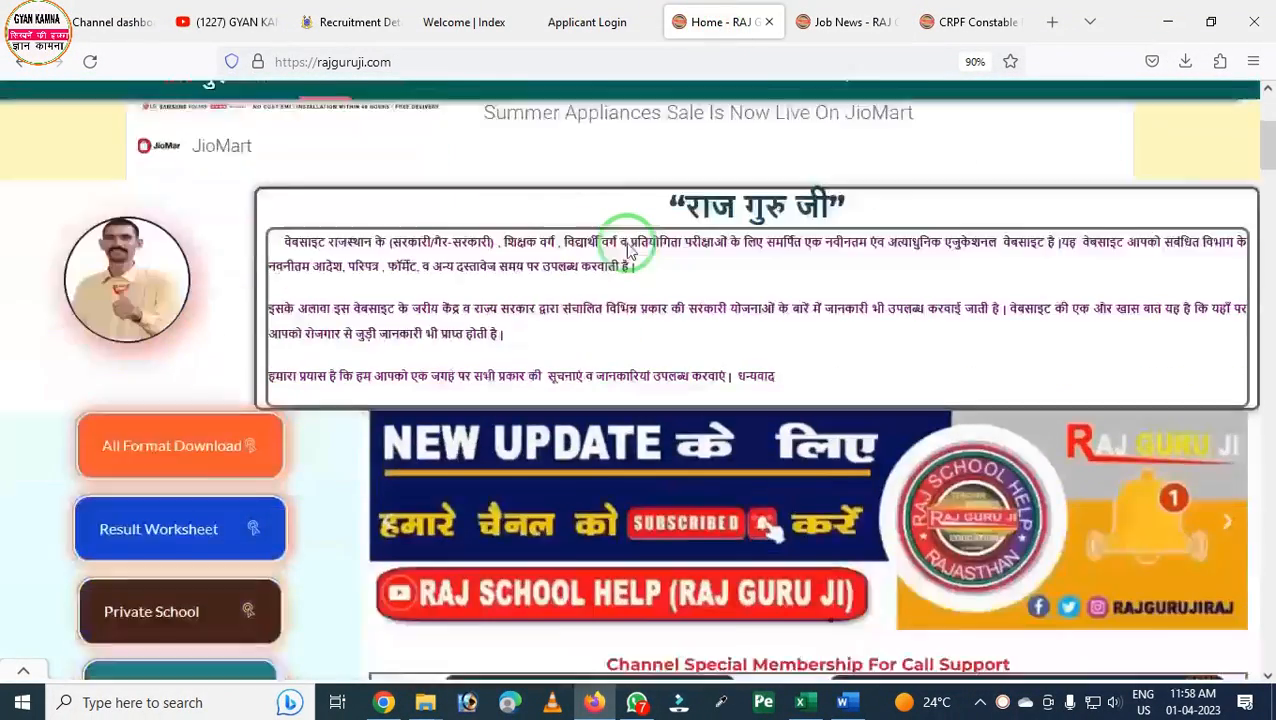
scroll(1058, 410, down, 5)
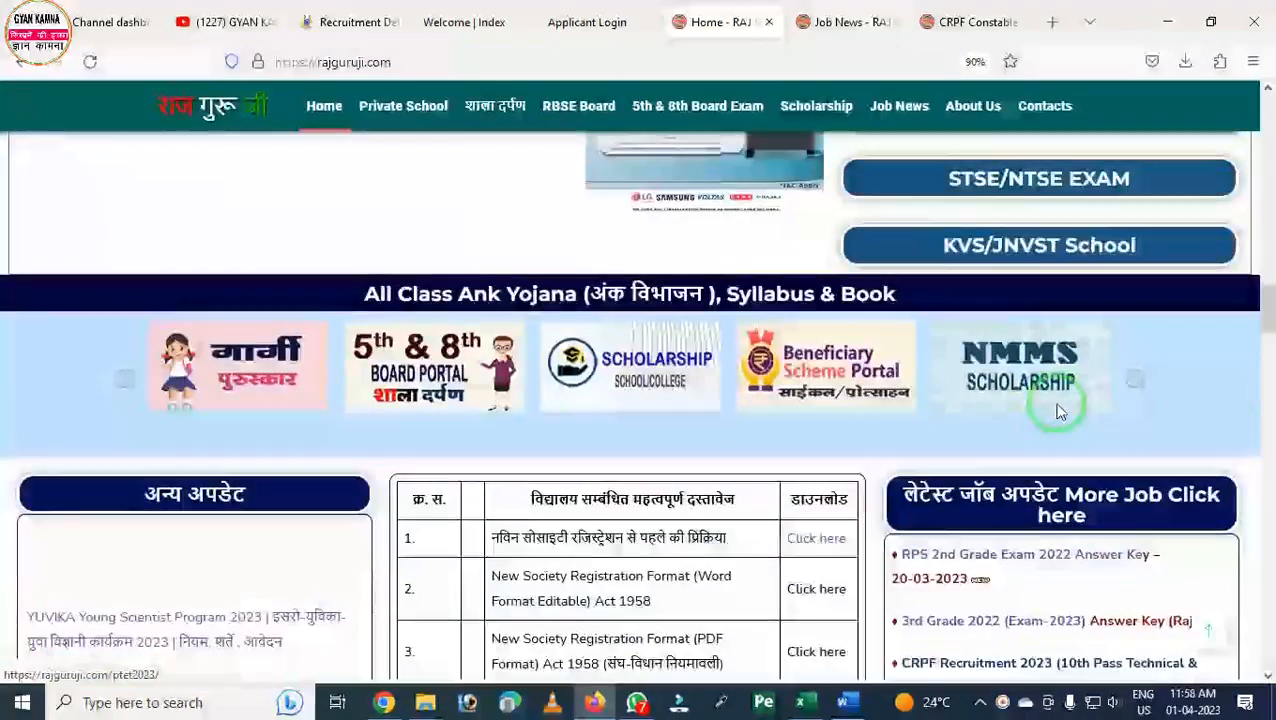
mouse_move(858, 232)
mouse_down()
mouse_move(906, 450)
mouse_move(1274, 716)
mouse_up()
mouse_move(852, 420)
mouse_down()
mouse_move(906, 610)
mouse_move(1182, 620)
mouse_up()
right_click(920, 467)
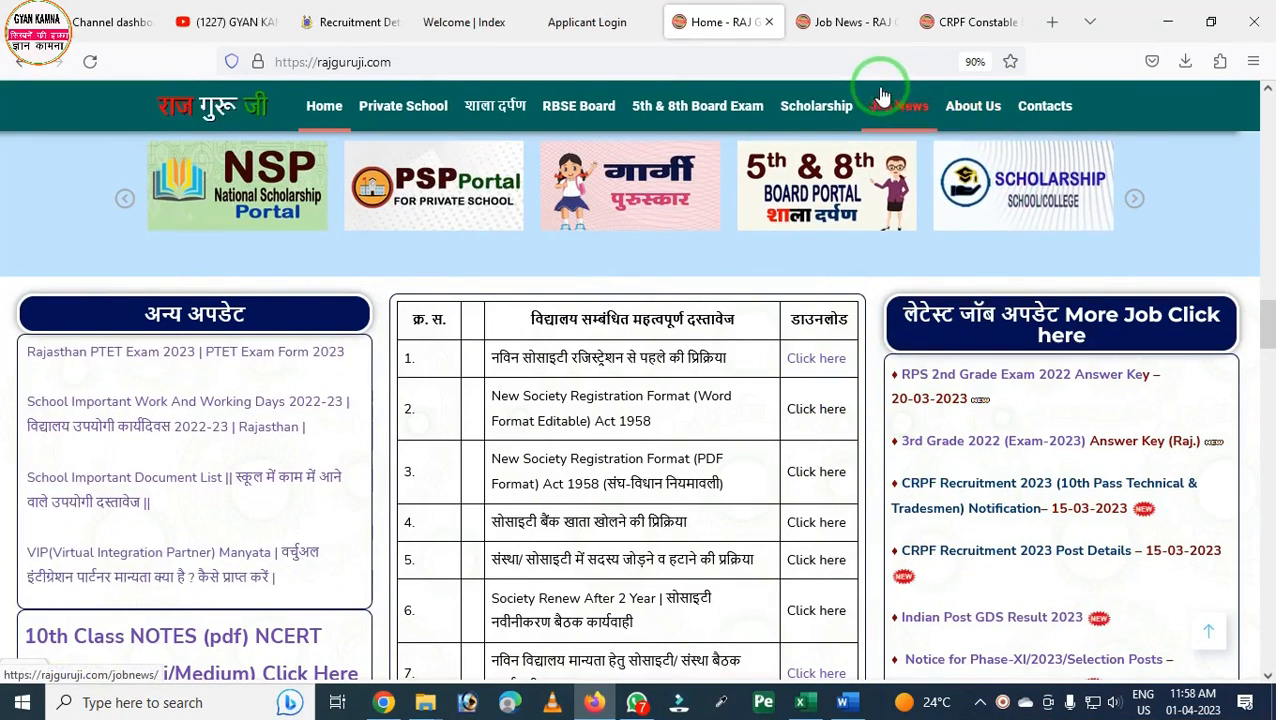
Step: Go from the article's application links to the CRPF Form 2023 welcome page and read its Important Information section
click(940, 24)
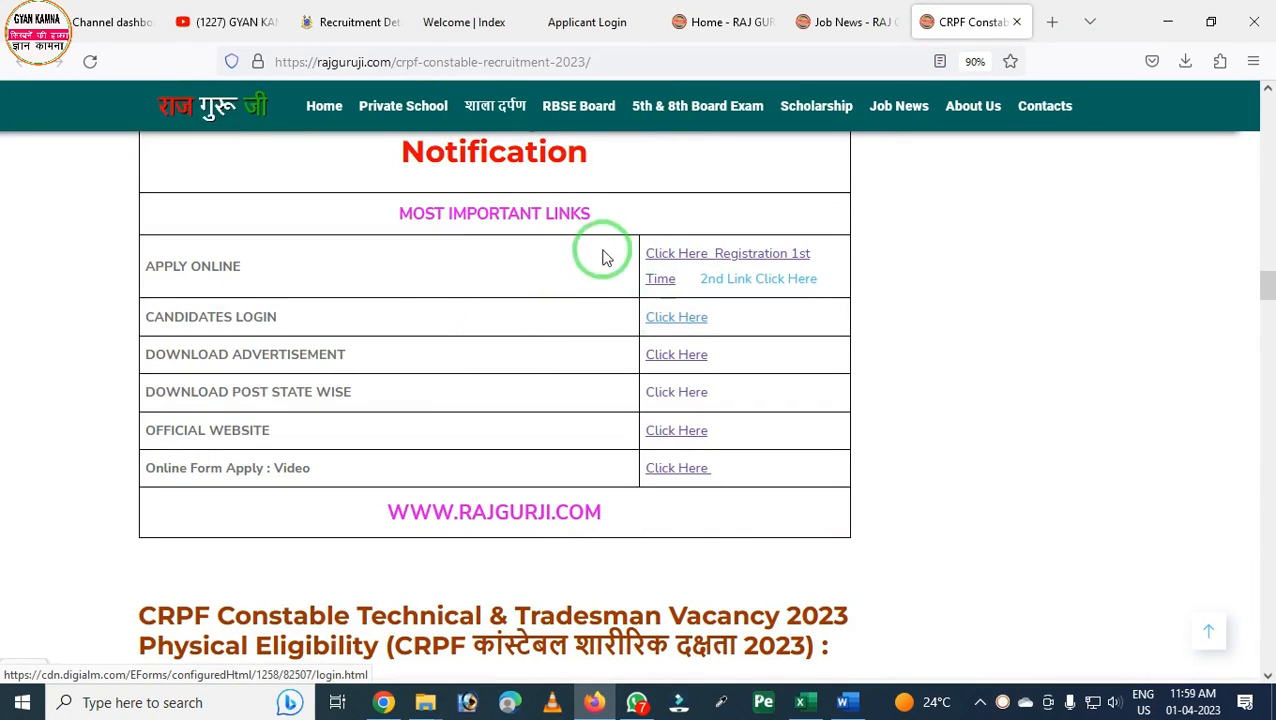
click(468, 24)
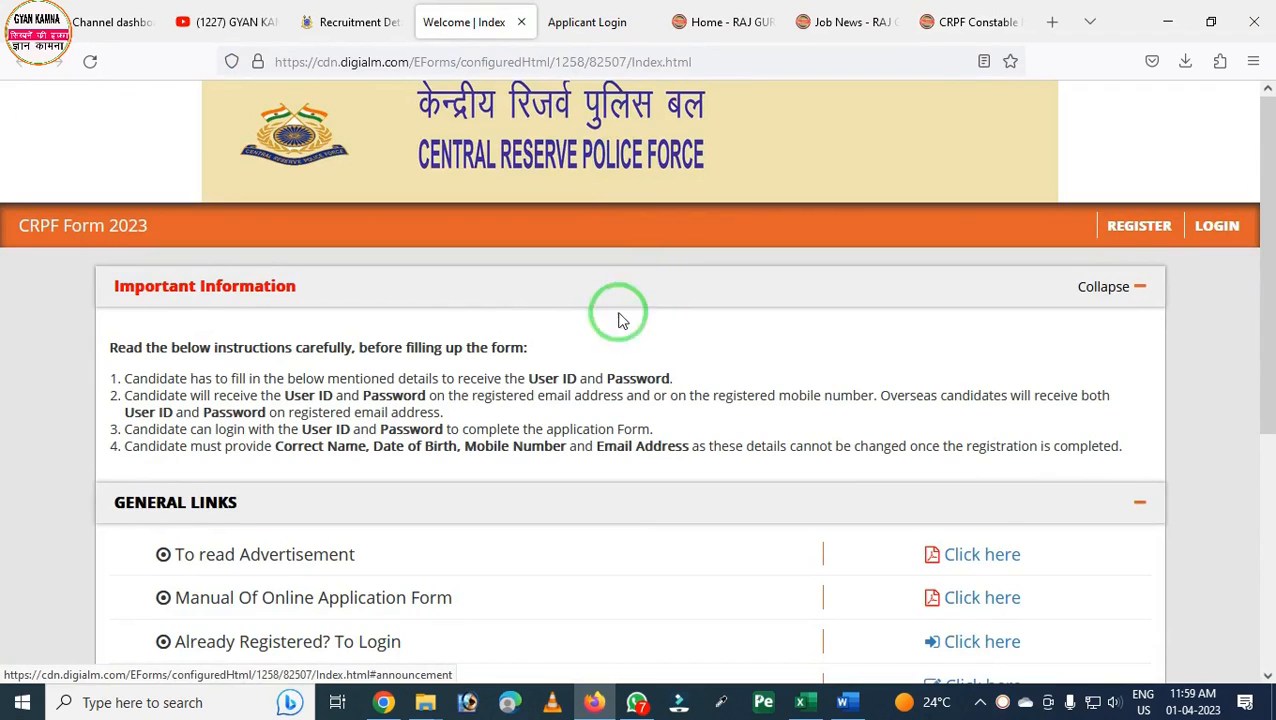
scroll(530, 390, down, 1)
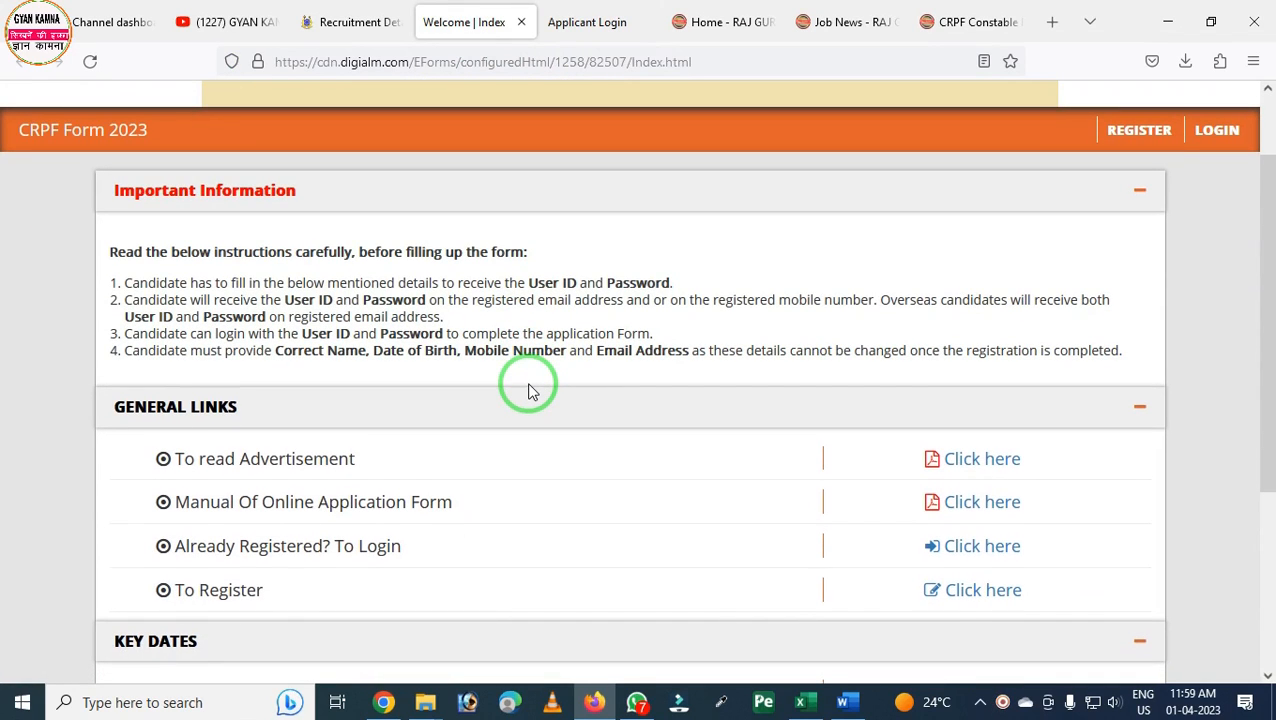
scroll(530, 390, up, 1)
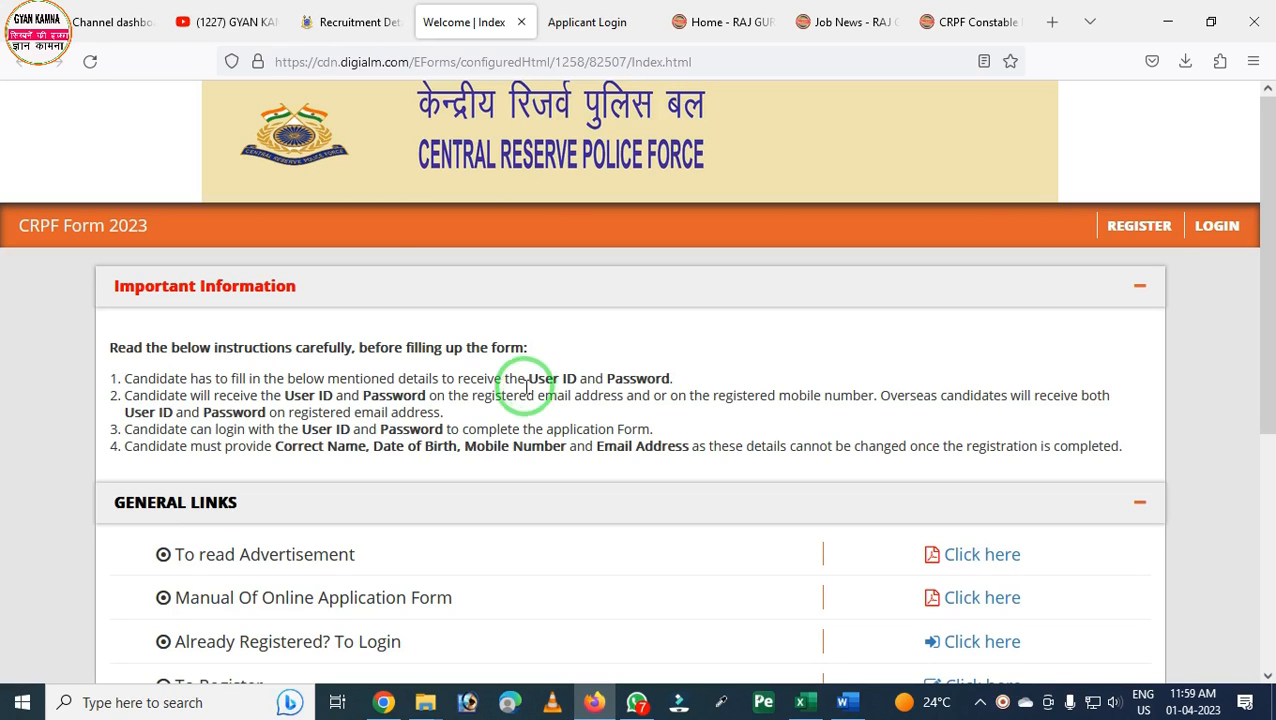
Step: Look through the latest videos of the GYAN KAMNA YouTube channel for the CRPF Online Form 2023 video
click(220, 22)
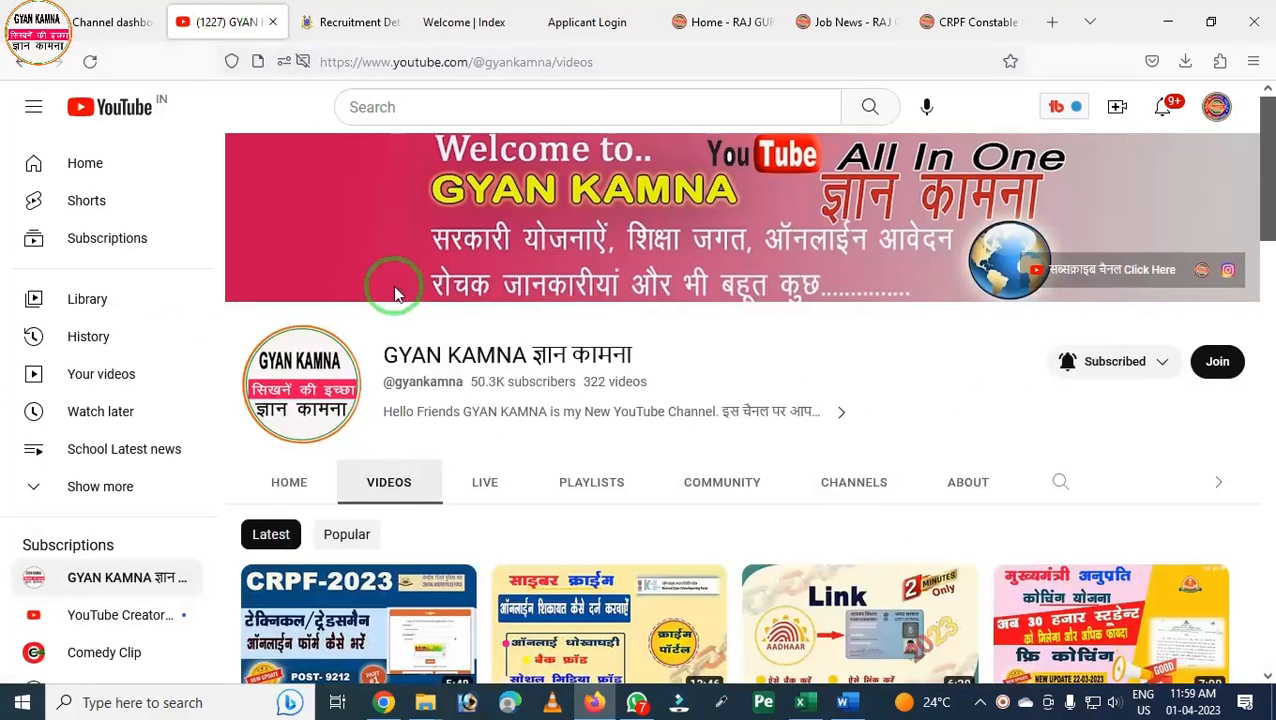
scroll(395, 293, down, 2)
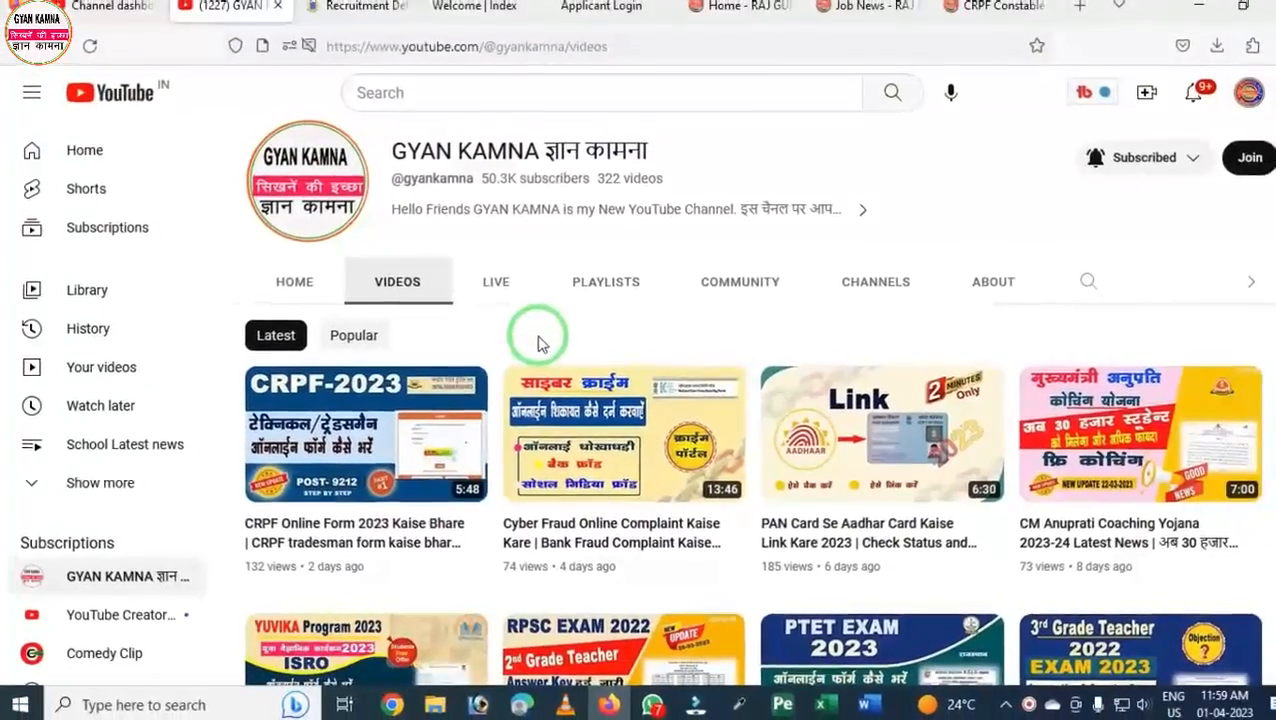
Step: Return to the CRPF Form 2023 welcome page and examine the login option for already registered candidates under General Links
click(490, 16)
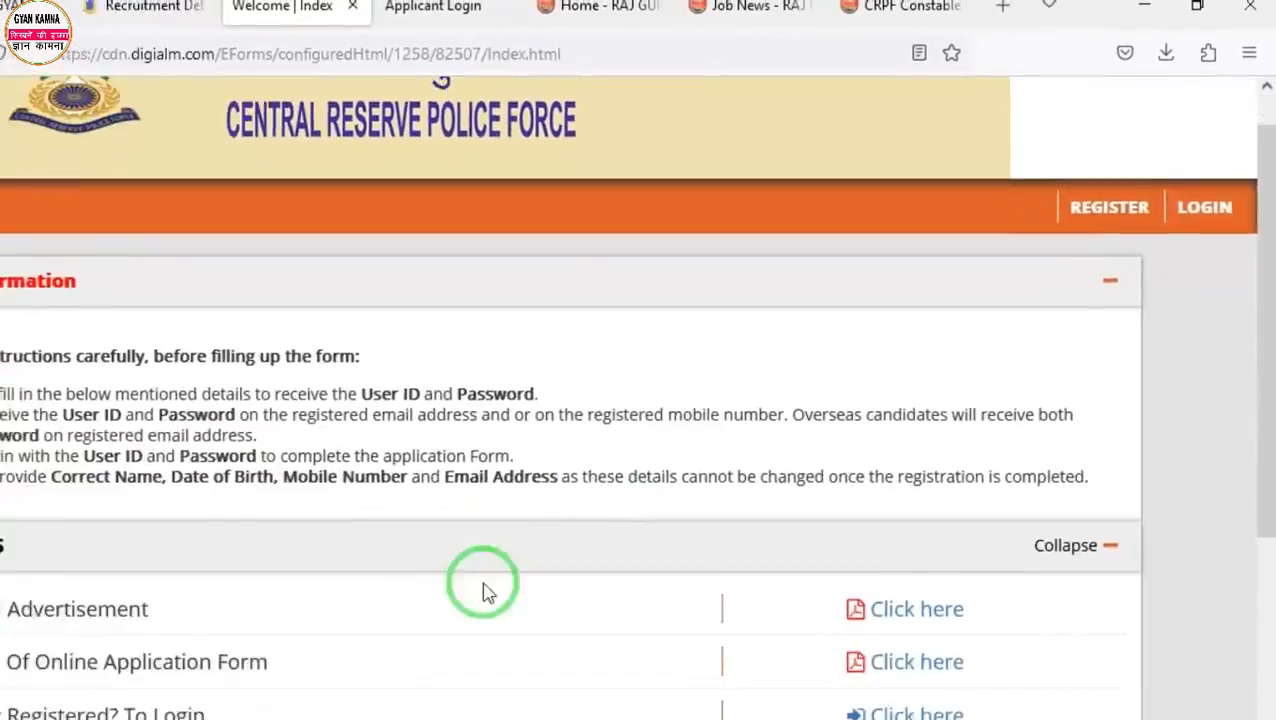
scroll(405, 480, down, 3)
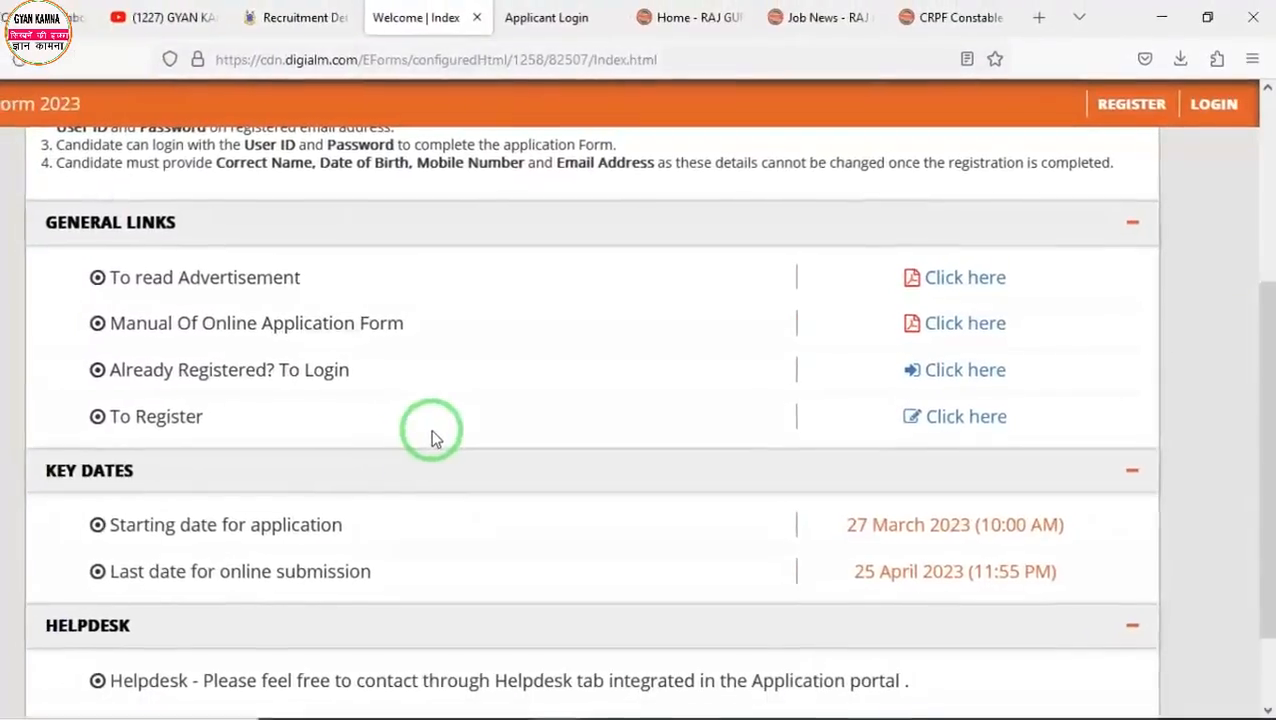
key(ctrl+2)
mouse_move(3, 339)
mouse_down()
mouse_move(50, 430)
mouse_move(847, 444)
mouse_move(1113, 362)
mouse_up()
right_click(1085, 381)
drag(918, 324, 1072, 415)
right_click(955, 357)
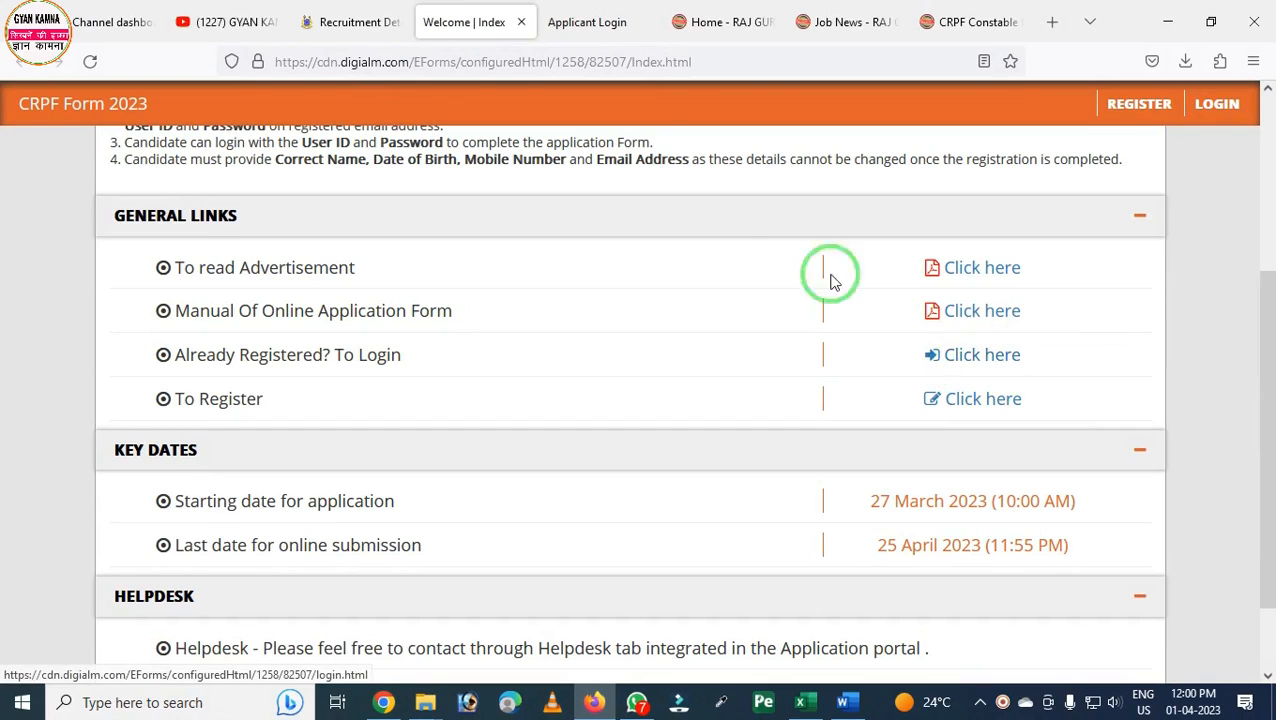
Step: Log in to the CRPF applicant portal with the filled-in user ID and password plus the captcha text, and close the registration note
click(590, 21)
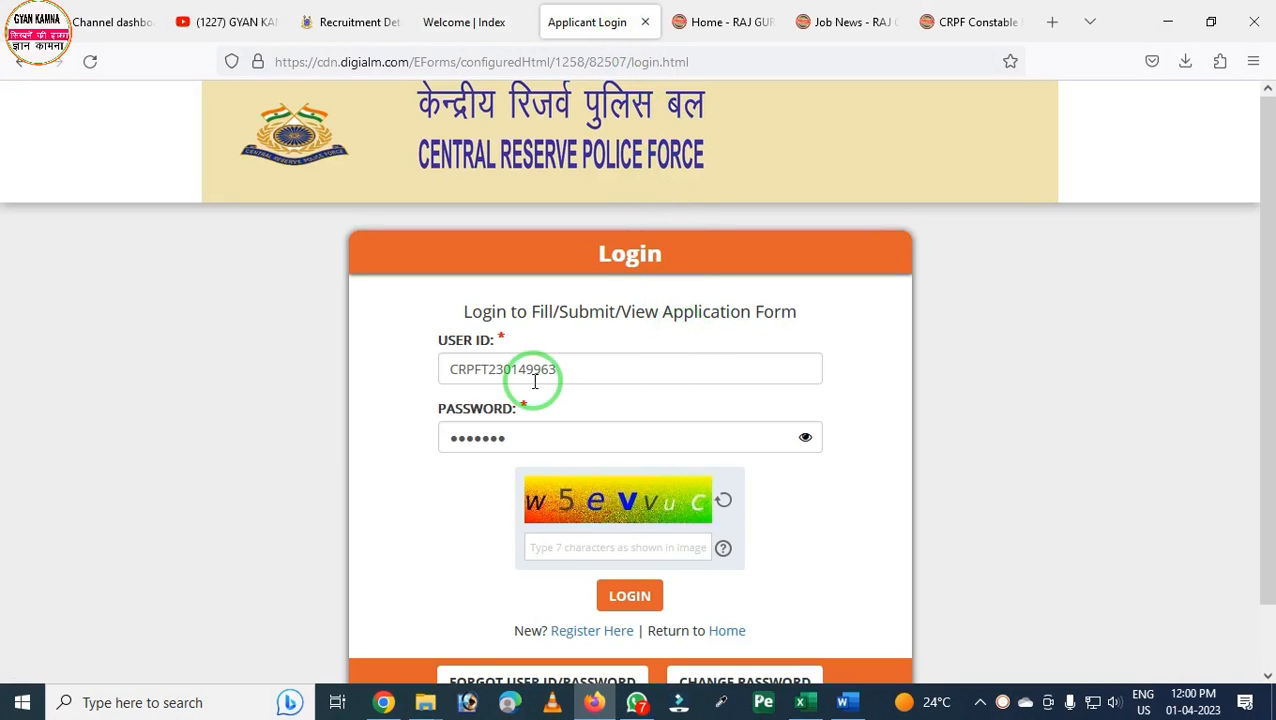
mouse_move(386, 312)
mouse_down()
mouse_move(558, 430)
mouse_move(563, 468)
mouse_up()
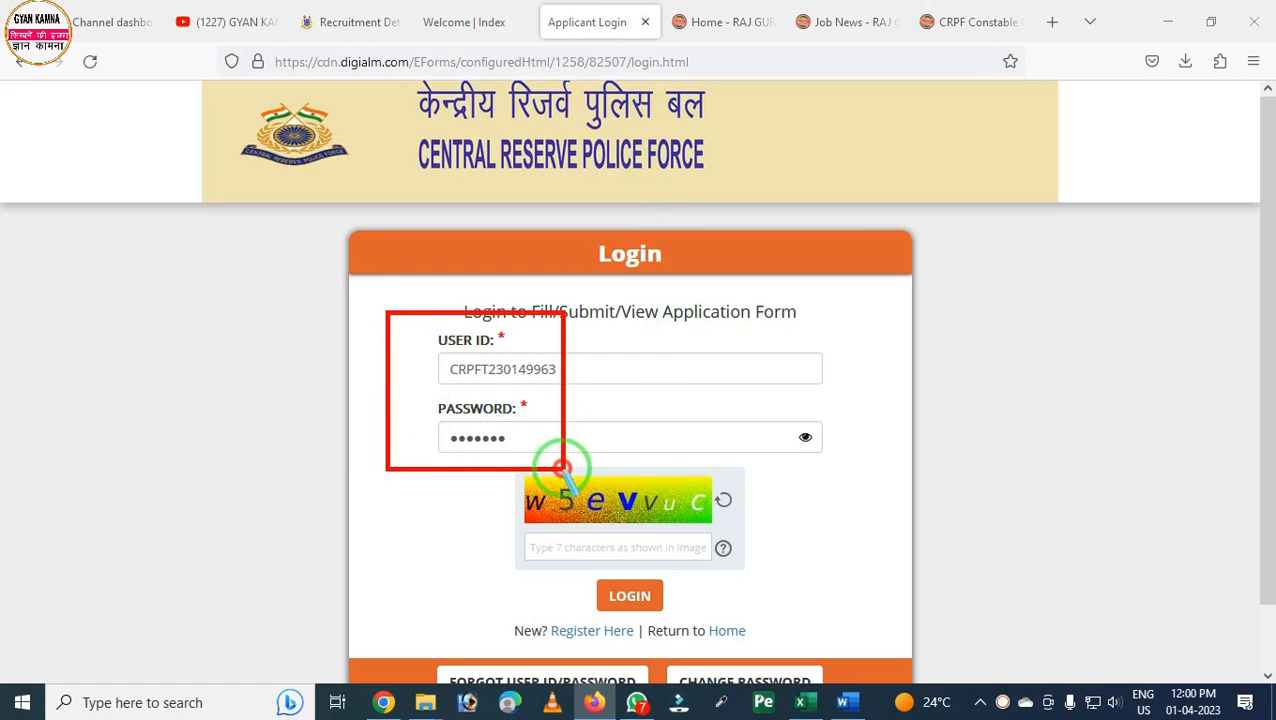
right_click(529, 454)
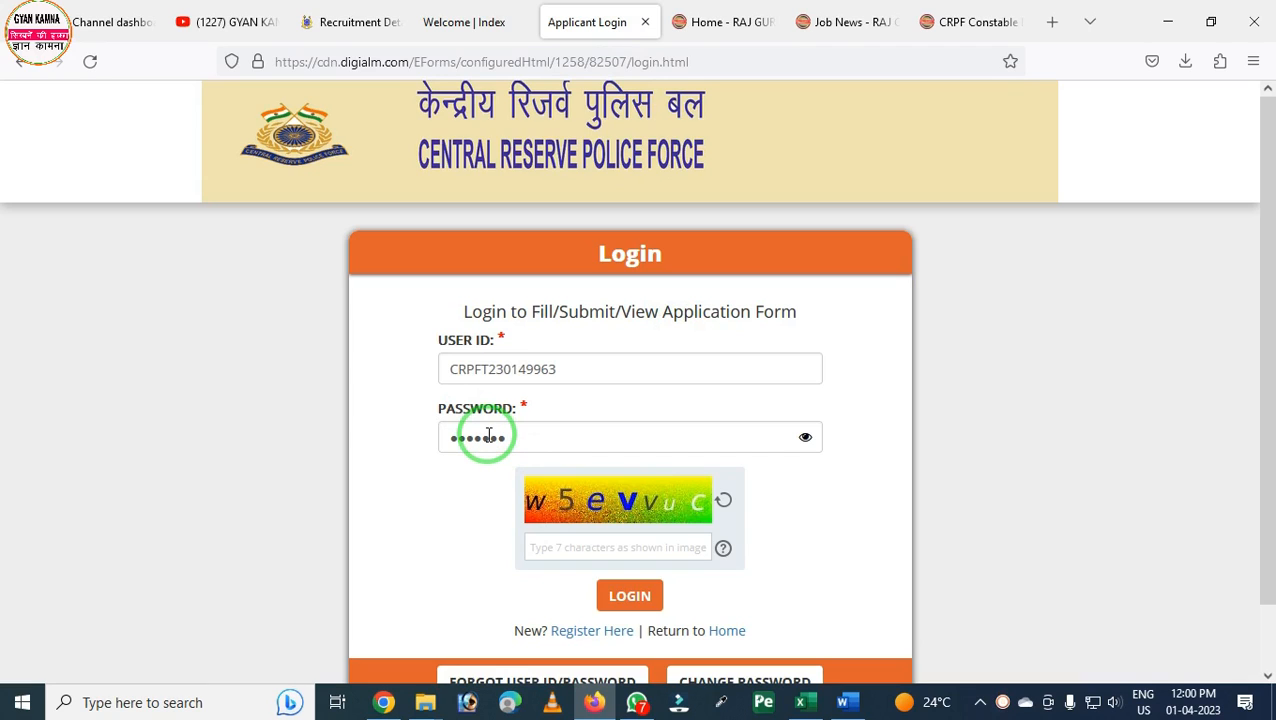
scroll(488, 435, down, 1)
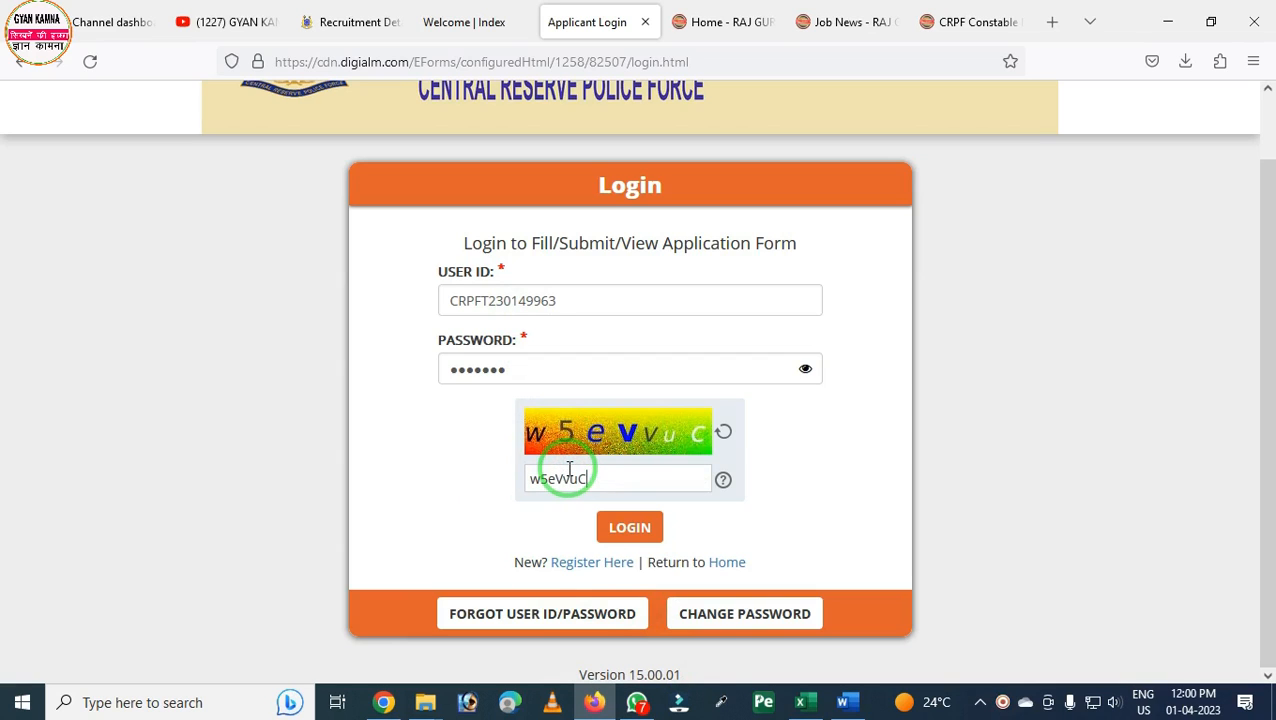
click(617, 531)
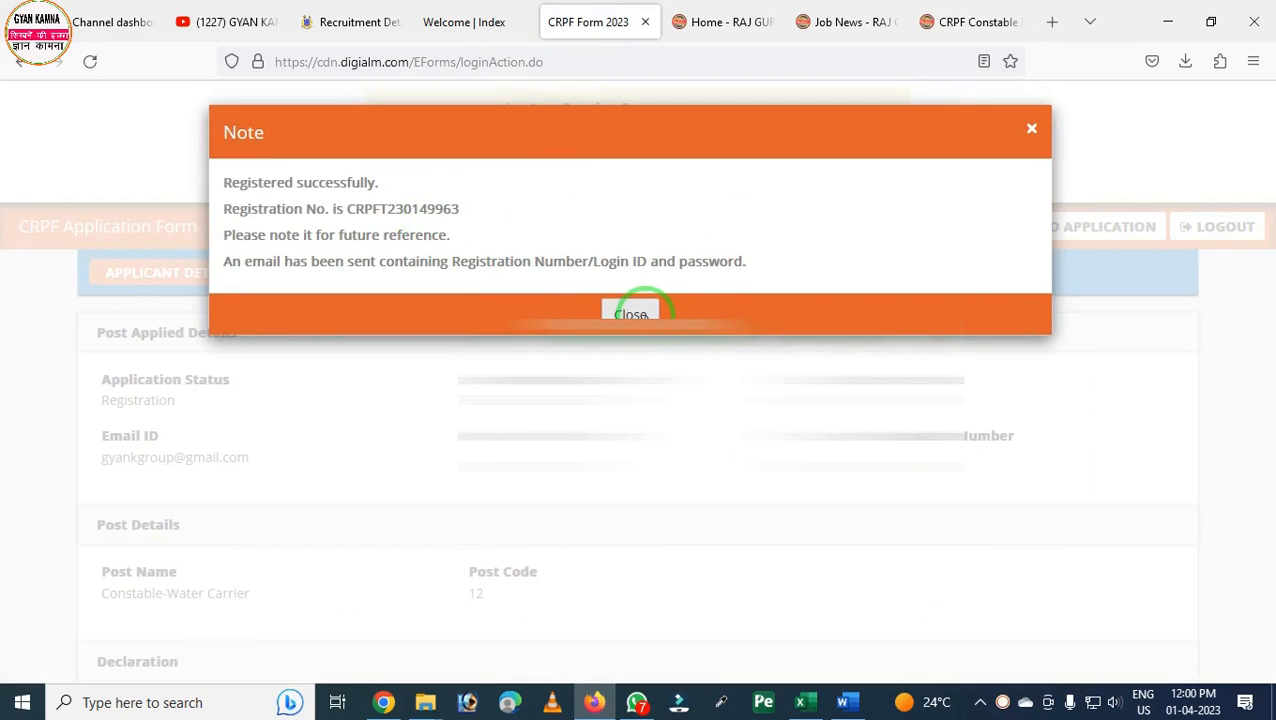
click(640, 314)
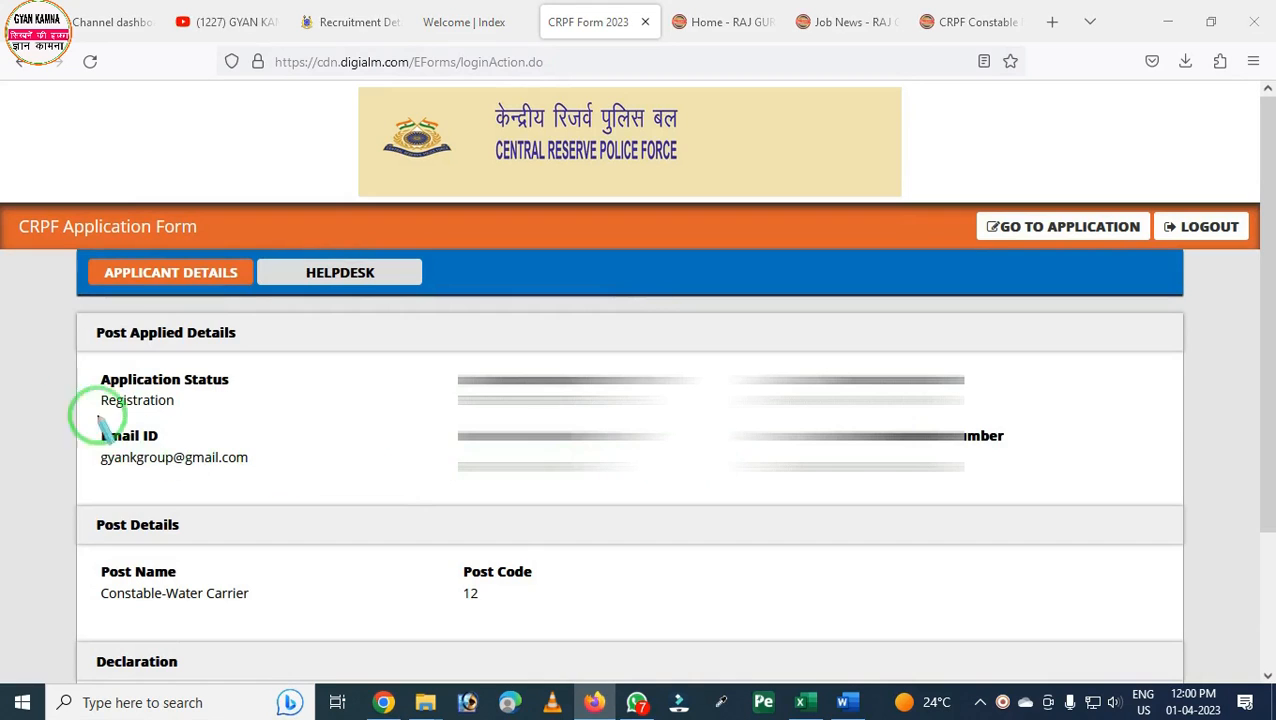
Step: Review the applied post details on the applicant page and go to the application form's eligibility section
mouse_move(77, 316)
mouse_down()
mouse_move(376, 655)
mouse_move(1047, 706)
mouse_up()
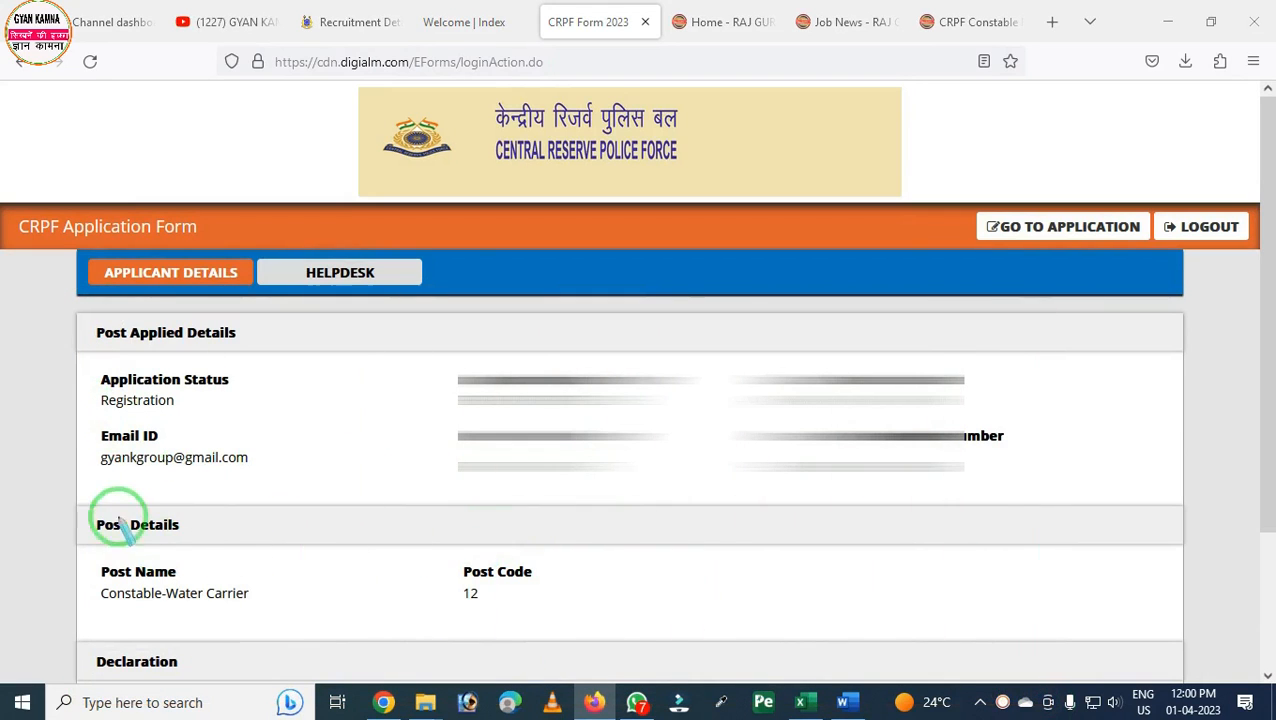
mouse_move(86, 502)
mouse_down()
mouse_move(148, 672)
mouse_move(565, 650)
mouse_up()
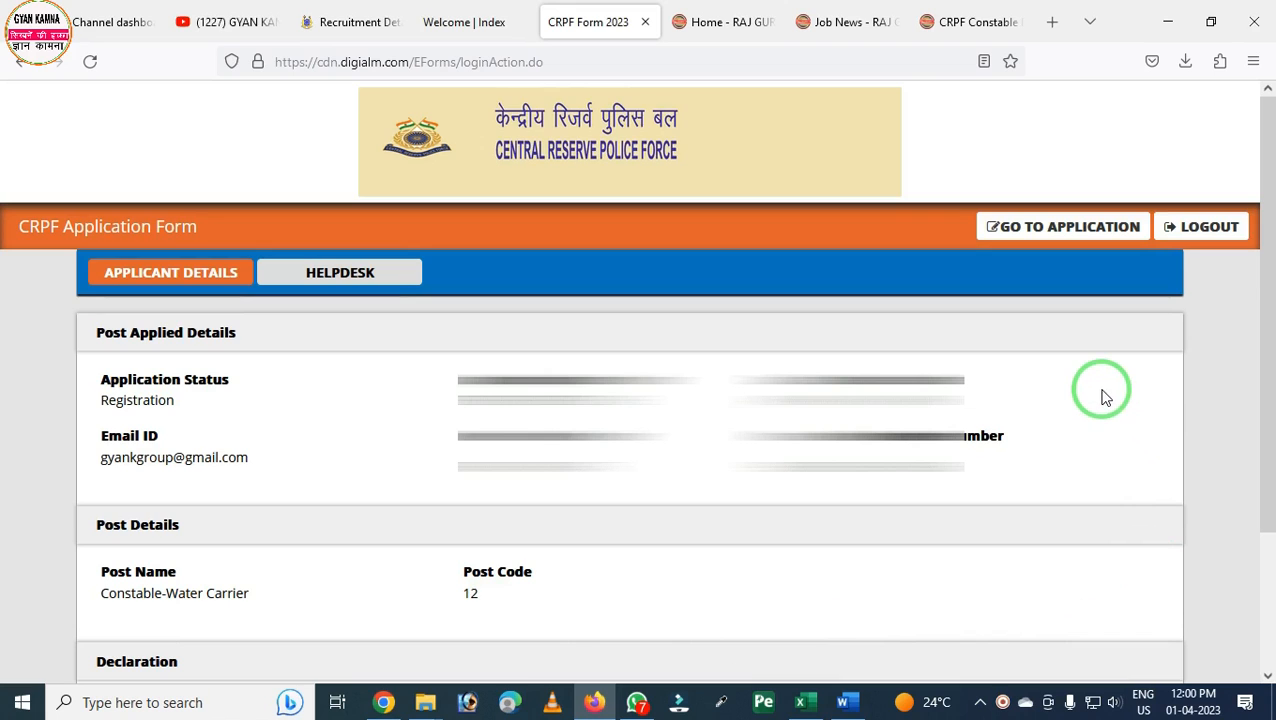
mouse_move(930, 178)
mouse_down()
mouse_move(976, 236)
mouse_move(1102, 293)
mouse_move(1190, 292)
mouse_up()
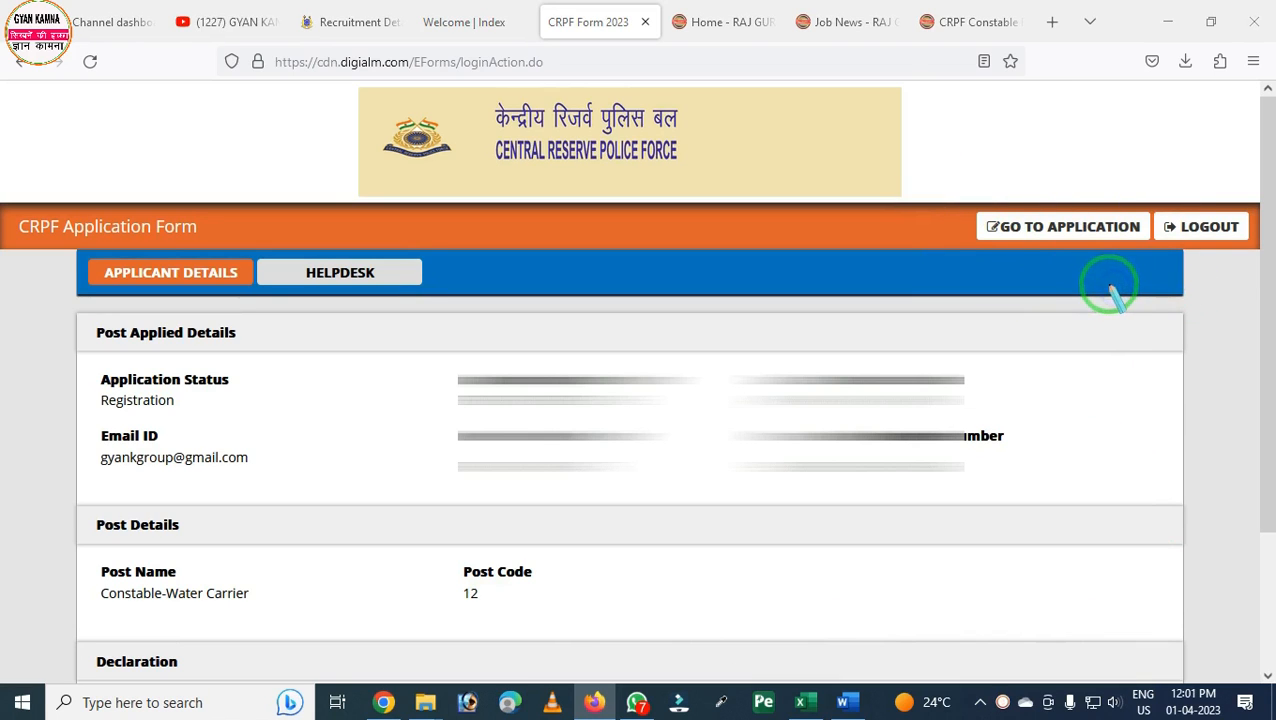
click(1076, 226)
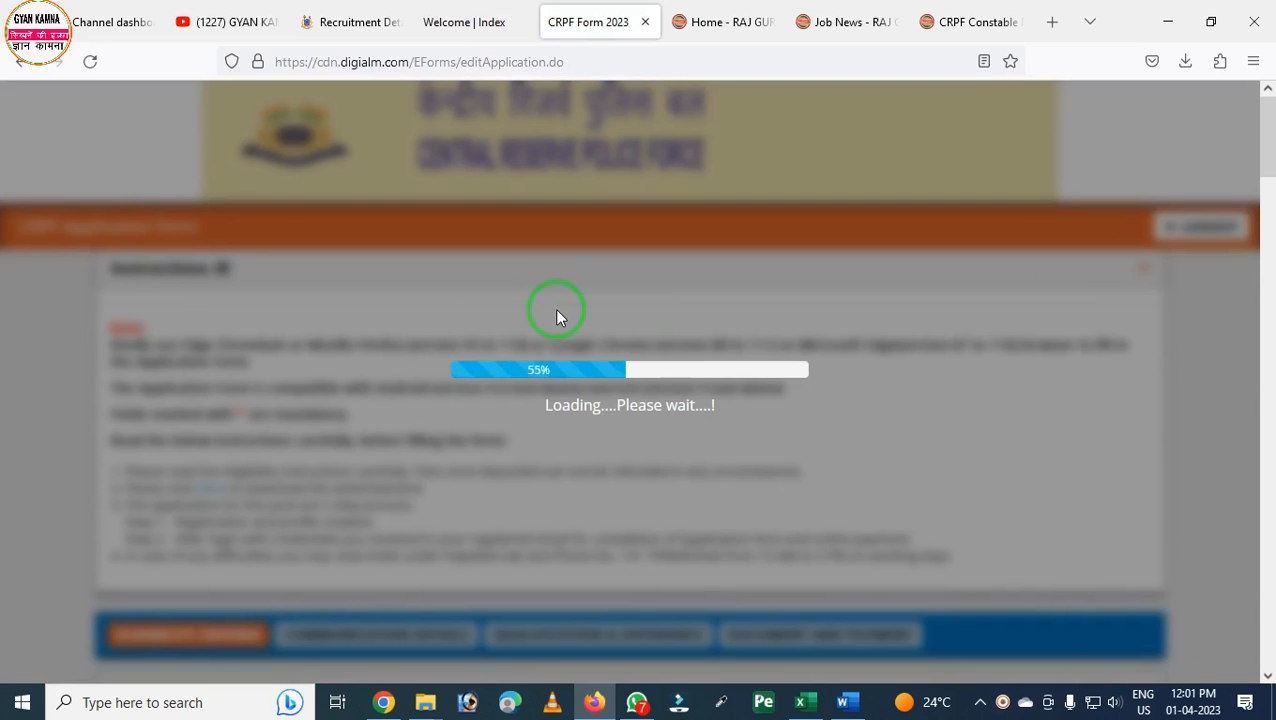
scroll(475, 347, down, 1)
scroll(475, 347, down, 2)
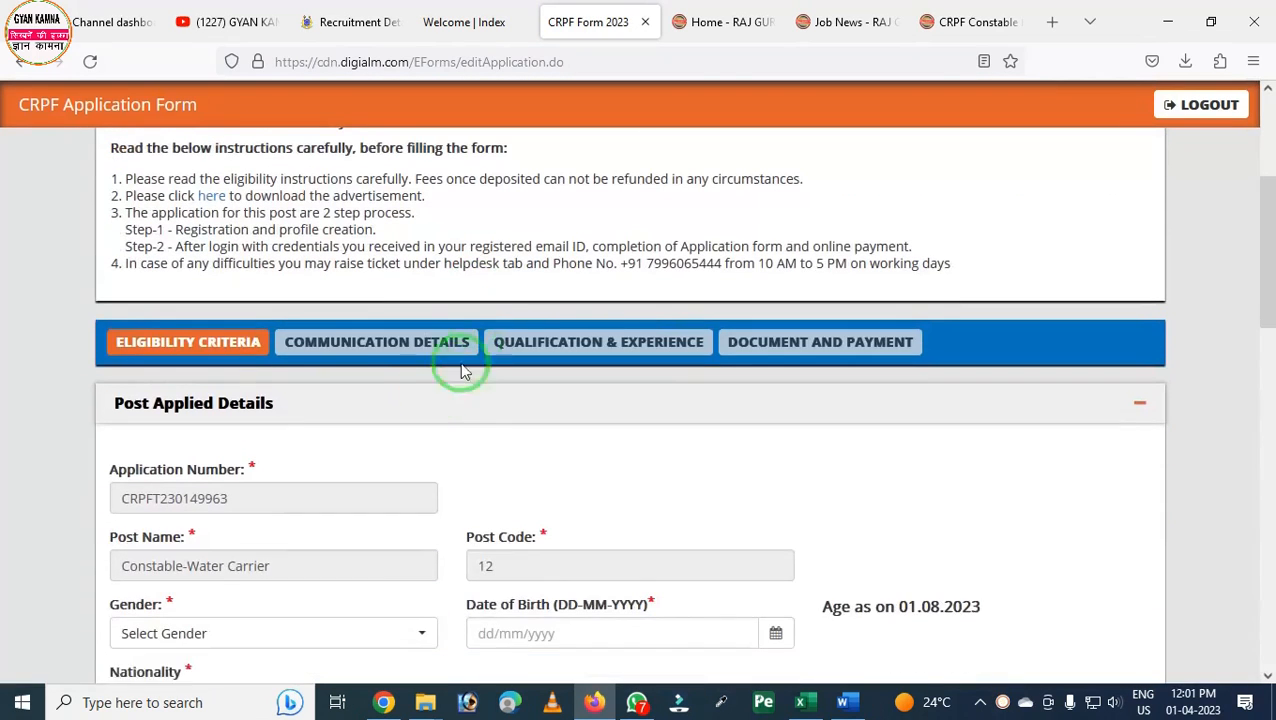
Step: Set the gender to Male and enter the candidate's date of birth in the Post Applied Details
drag(66, 290, 1070, 403)
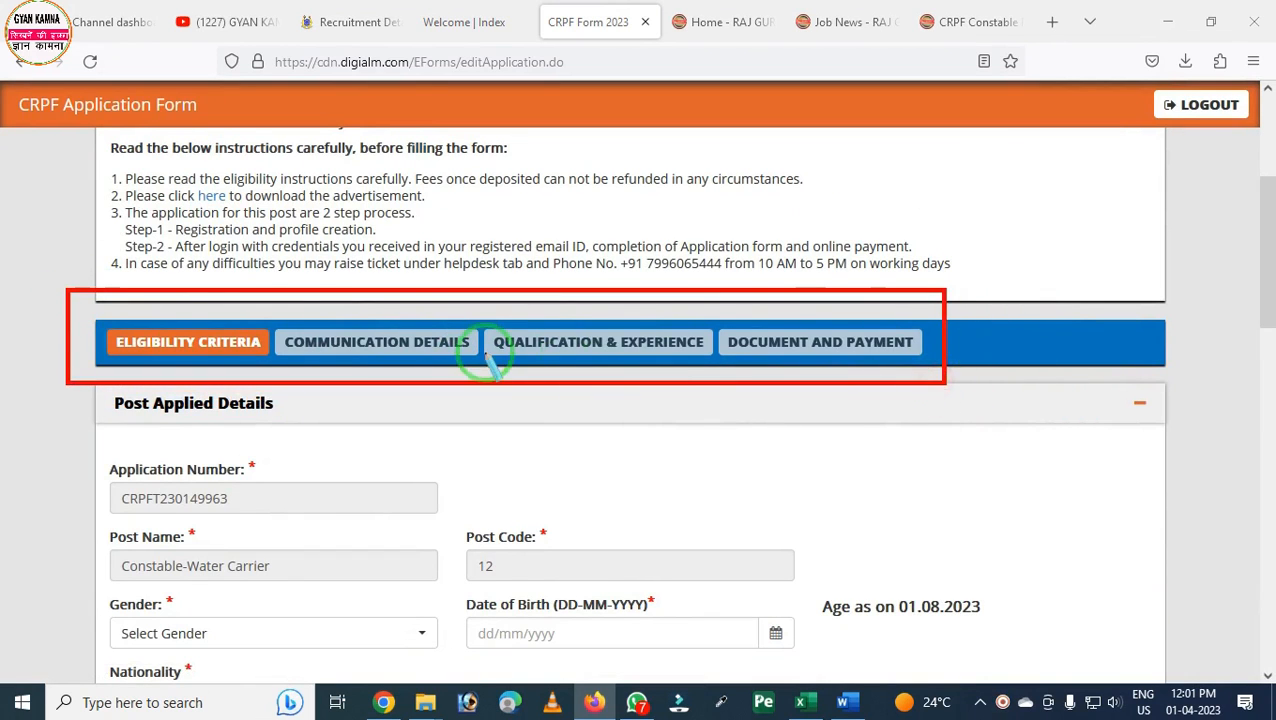
mouse_move(80, 307)
mouse_down()
mouse_move(148, 359)
mouse_move(268, 380)
mouse_up()
scroll(266, 380, down, 3)
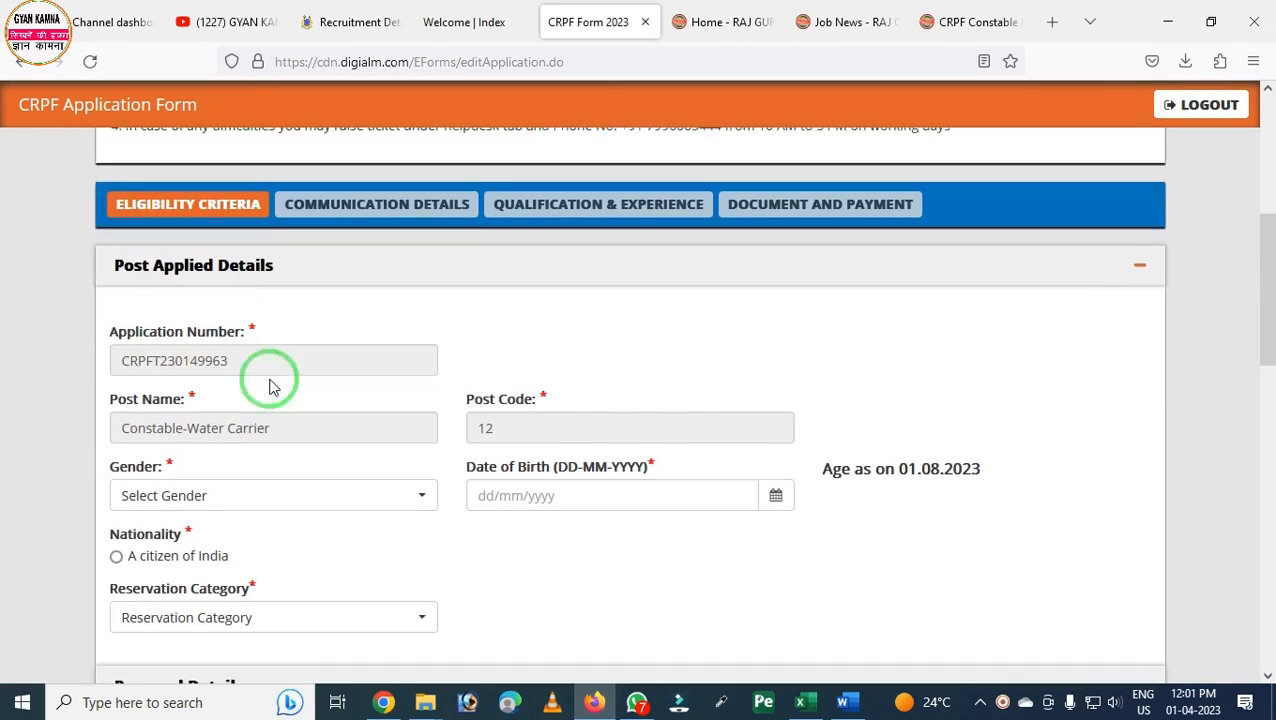
scroll(260, 325, down, 2)
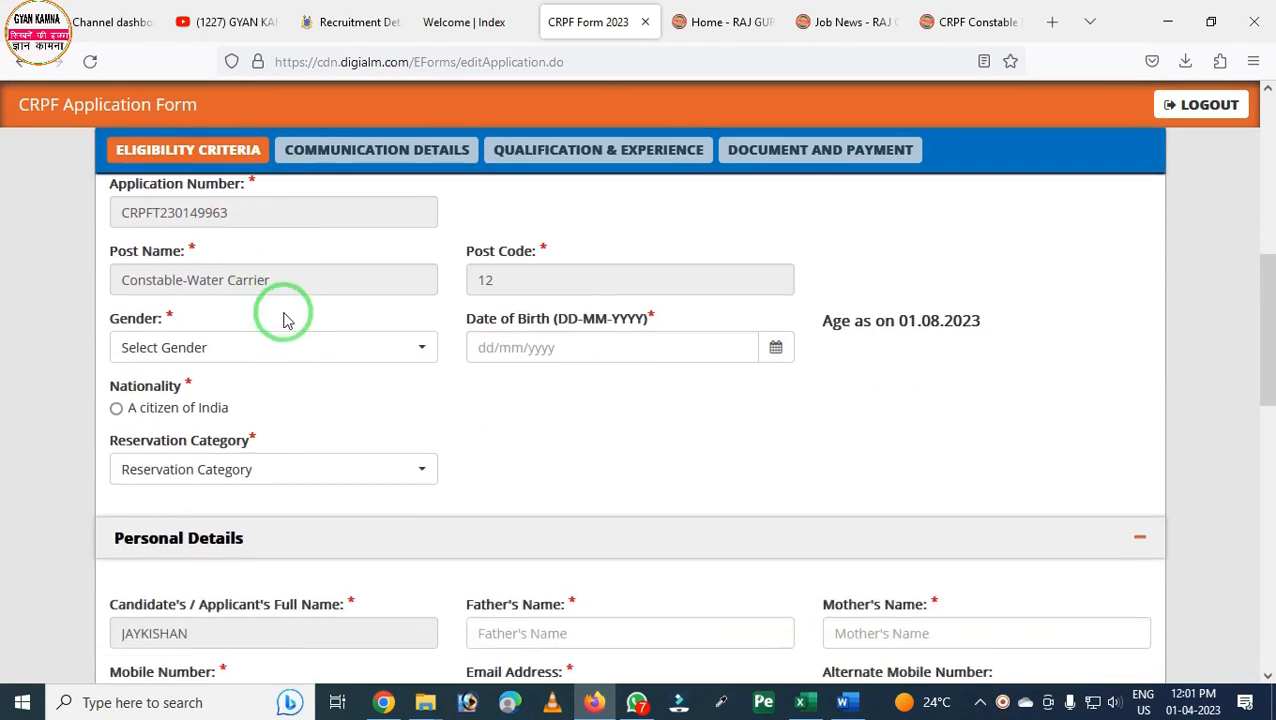
drag(66, 244, 820, 424)
click(343, 357)
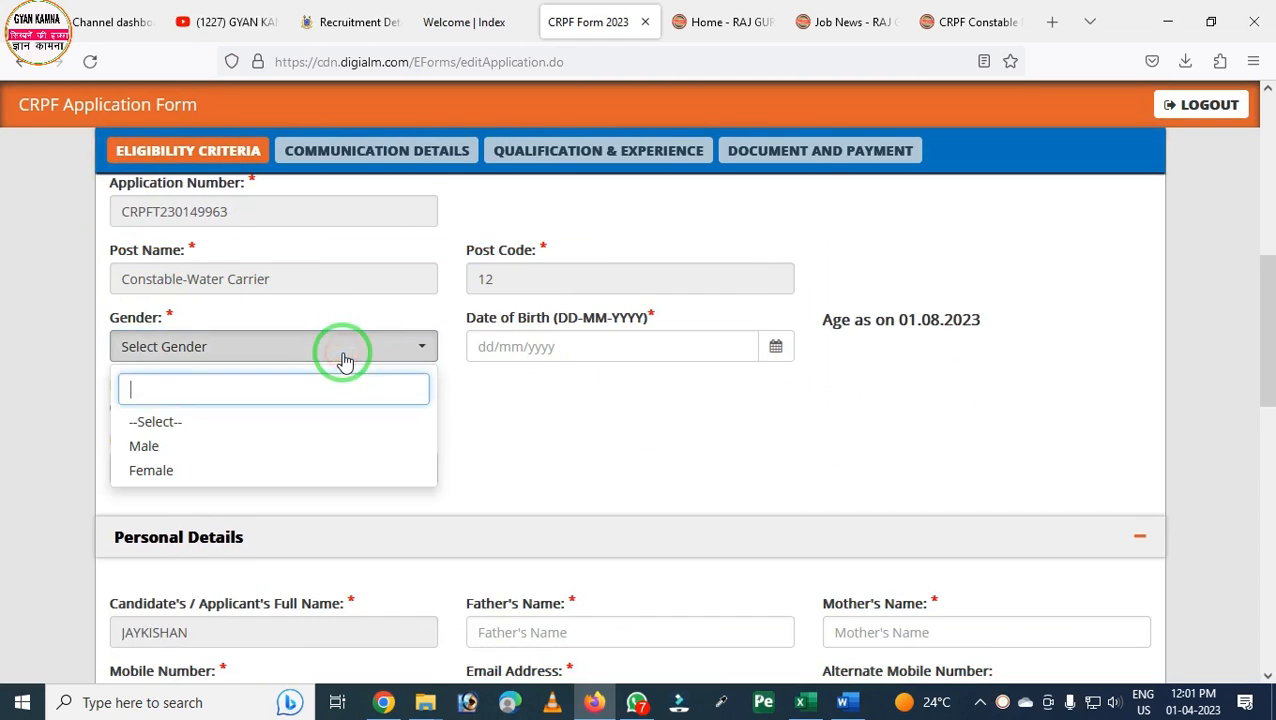
click(237, 448)
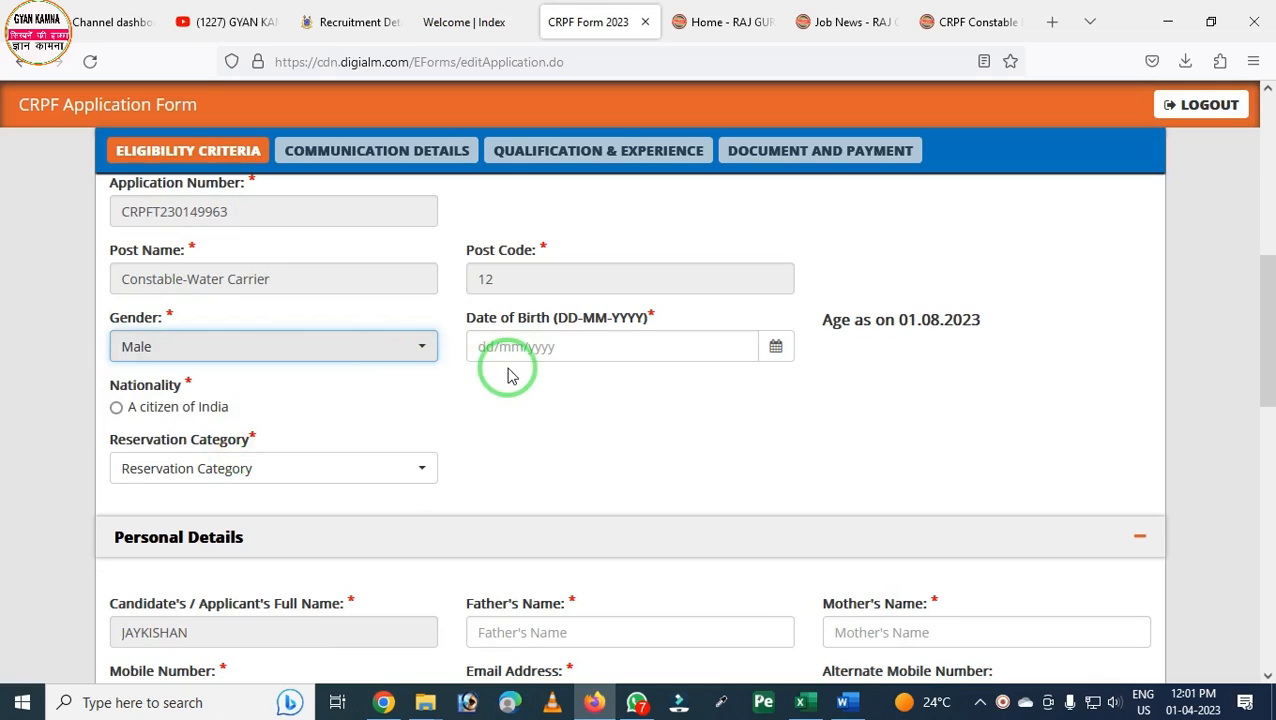
click(476, 345)
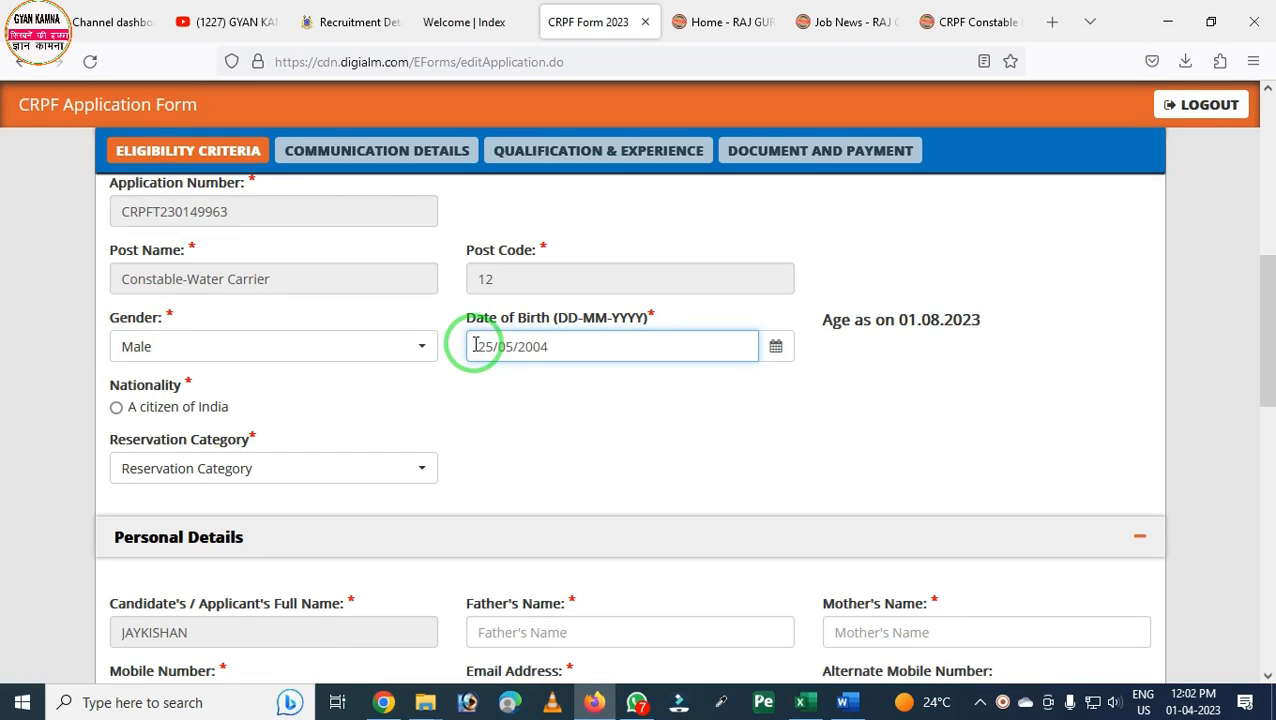
click(428, 381)
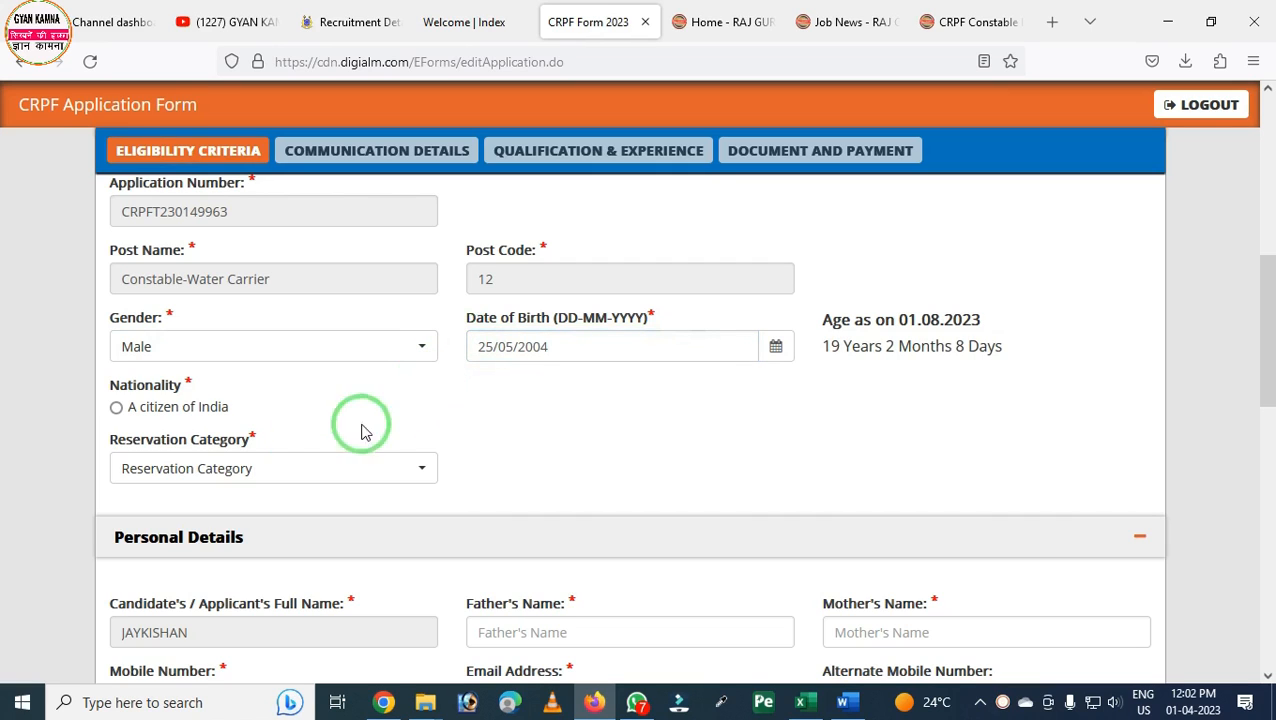
Step: Mark the nationality as a citizen of India and set the reservation category to OBC
click(114, 408)
scroll(165, 415, down, 1)
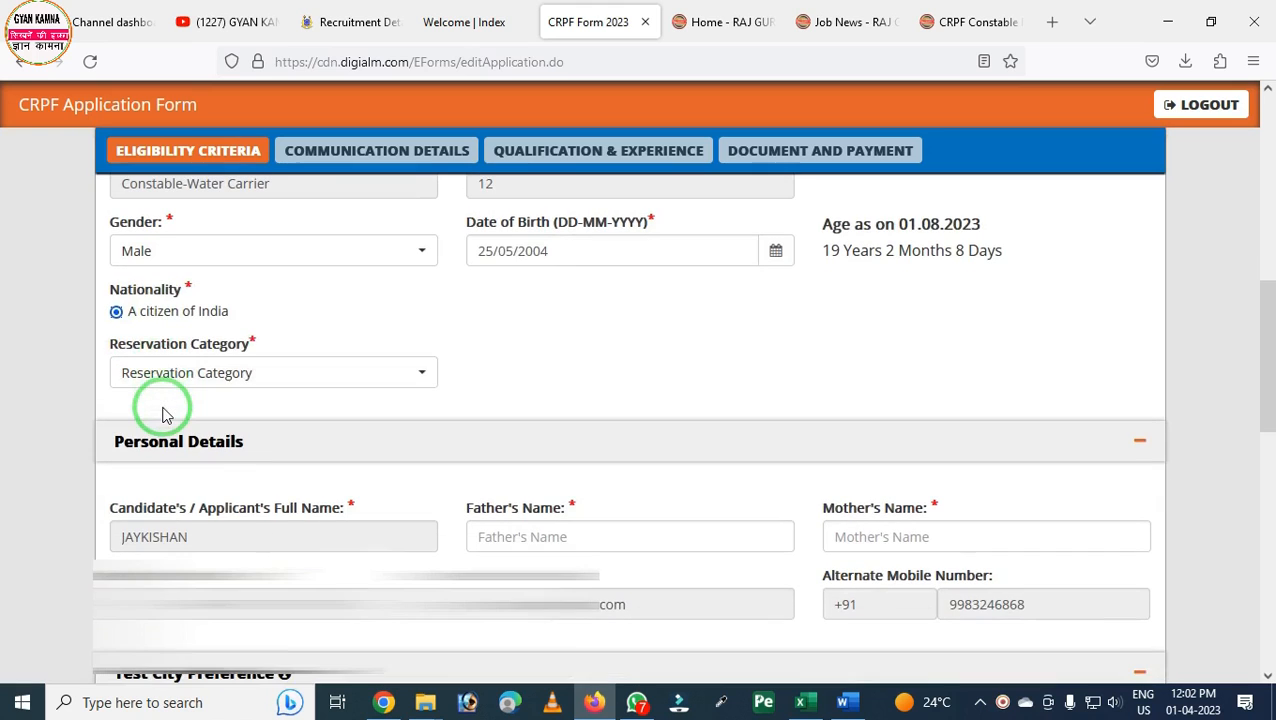
click(185, 368)
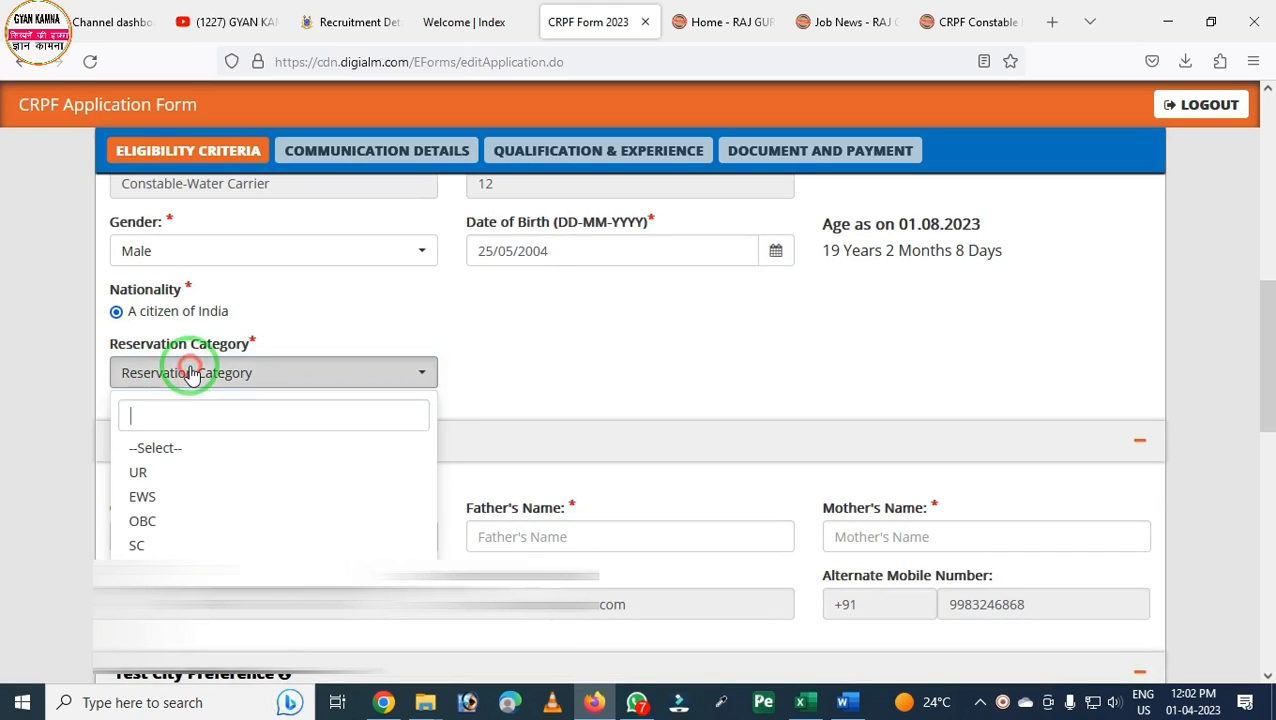
click(192, 527)
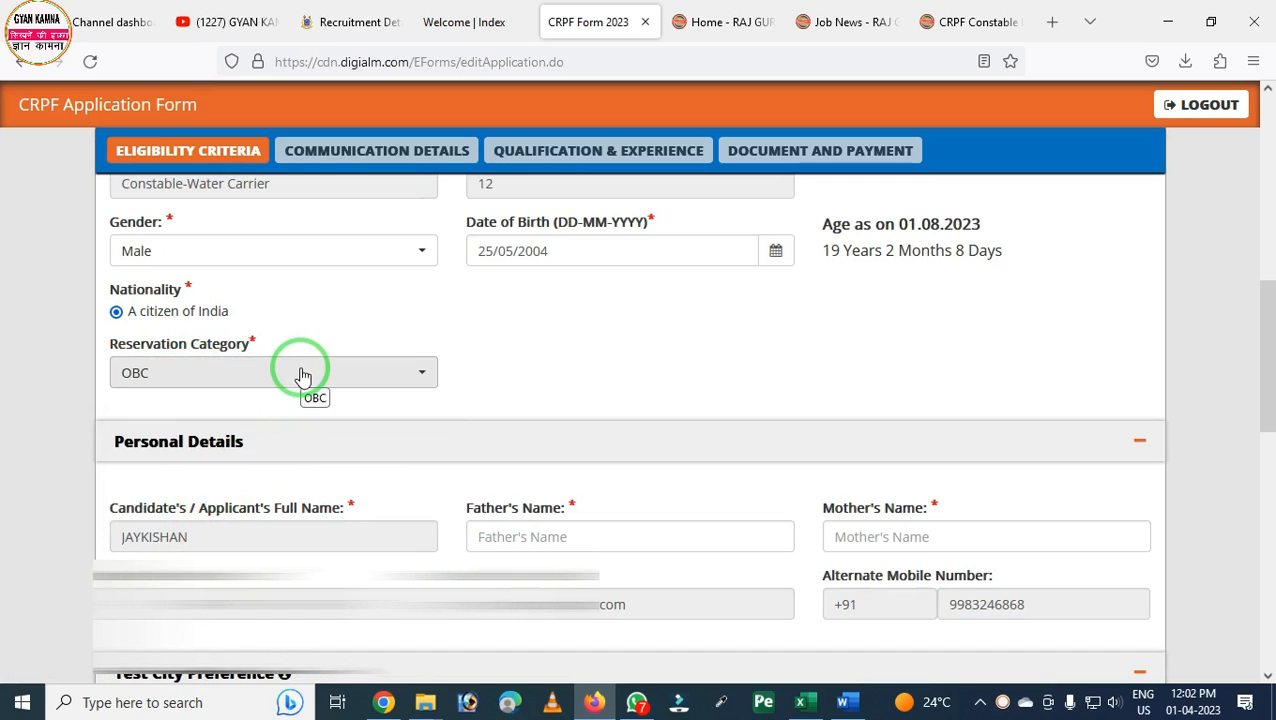
Step: Examine the Personal Details section, including the name, parents' names, mobile number and email address fields
scroll(303, 375, down, 2)
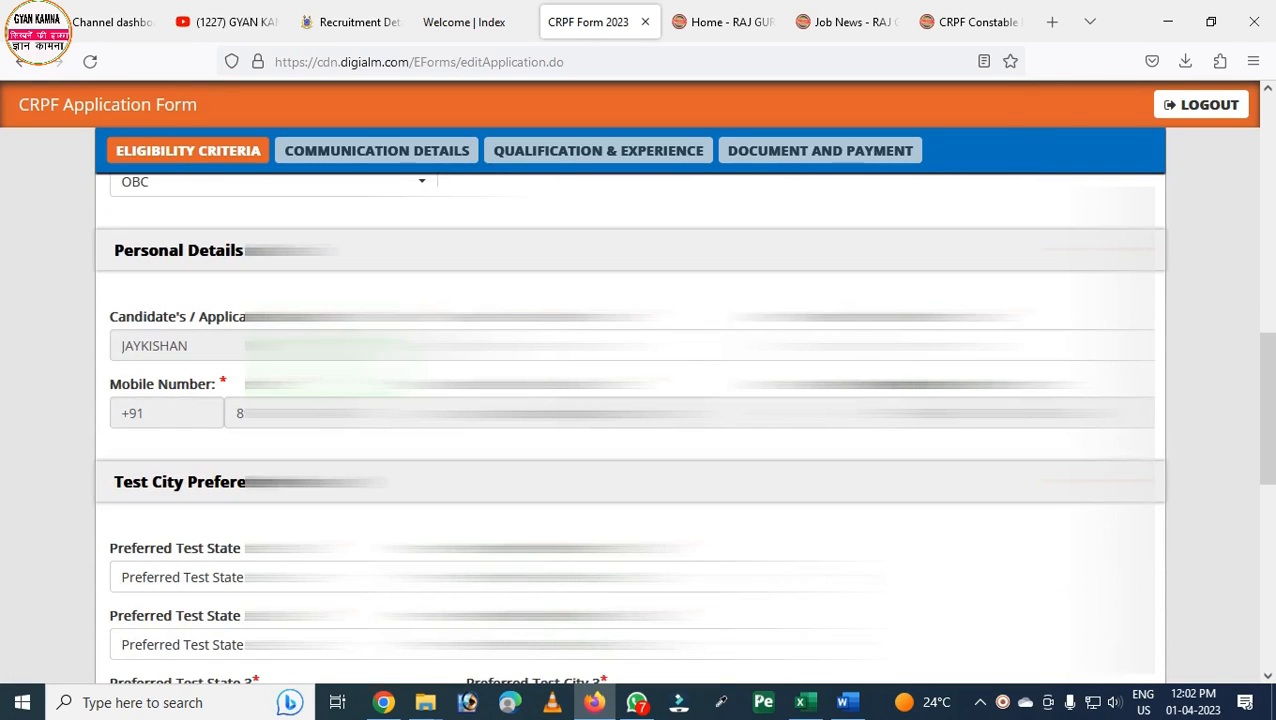
mouse_move(110, 290)
mouse_down()
mouse_move(185, 456)
mouse_move(963, 472)
mouse_up()
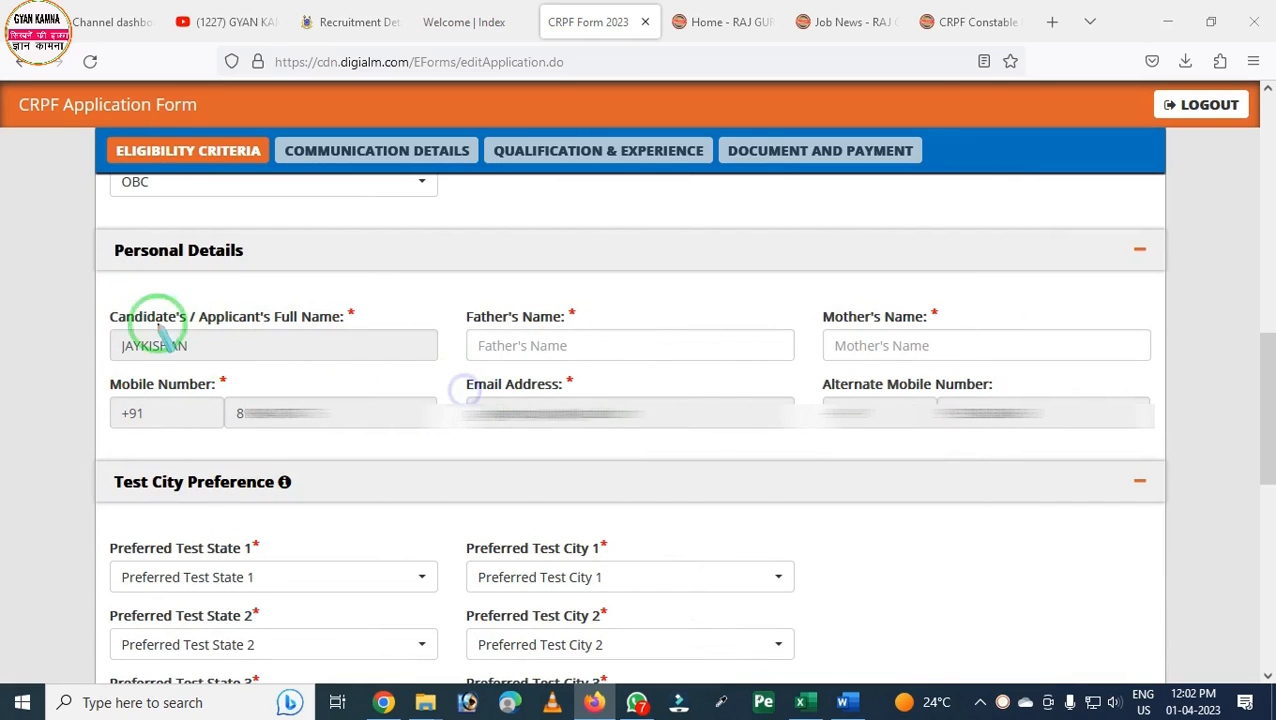
drag(64, 290, 307, 410)
right_click(335, 397)
drag(428, 250, 877, 500)
right_click(593, 440)
mouse_move(44, 364)
mouse_down()
mouse_move(245, 490)
mouse_move(1076, 544)
mouse_up()
right_click(567, 446)
scroll(404, 485, down, 3)
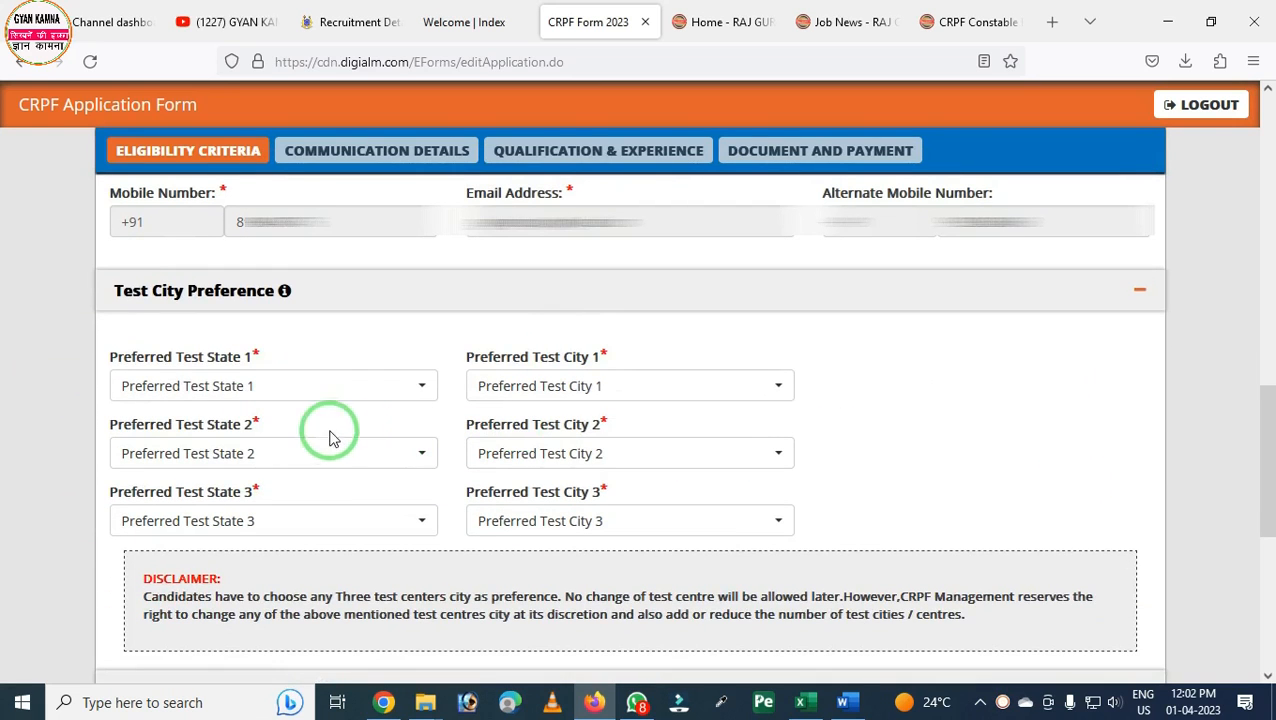
Step: Set the first test city preference to the state Rajasthan and the city Sikar
mouse_move(68, 288)
mouse_down()
mouse_move(125, 440)
mouse_move(790, 648)
mouse_up()
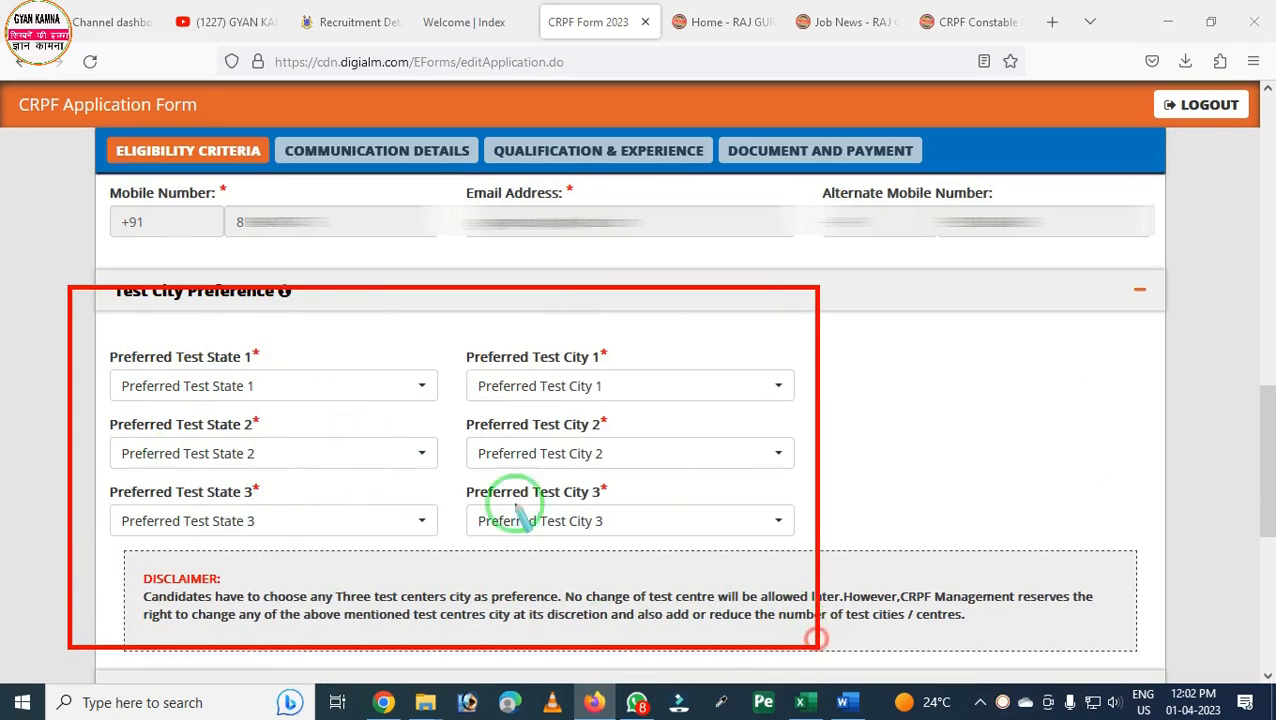
right_click(174, 427)
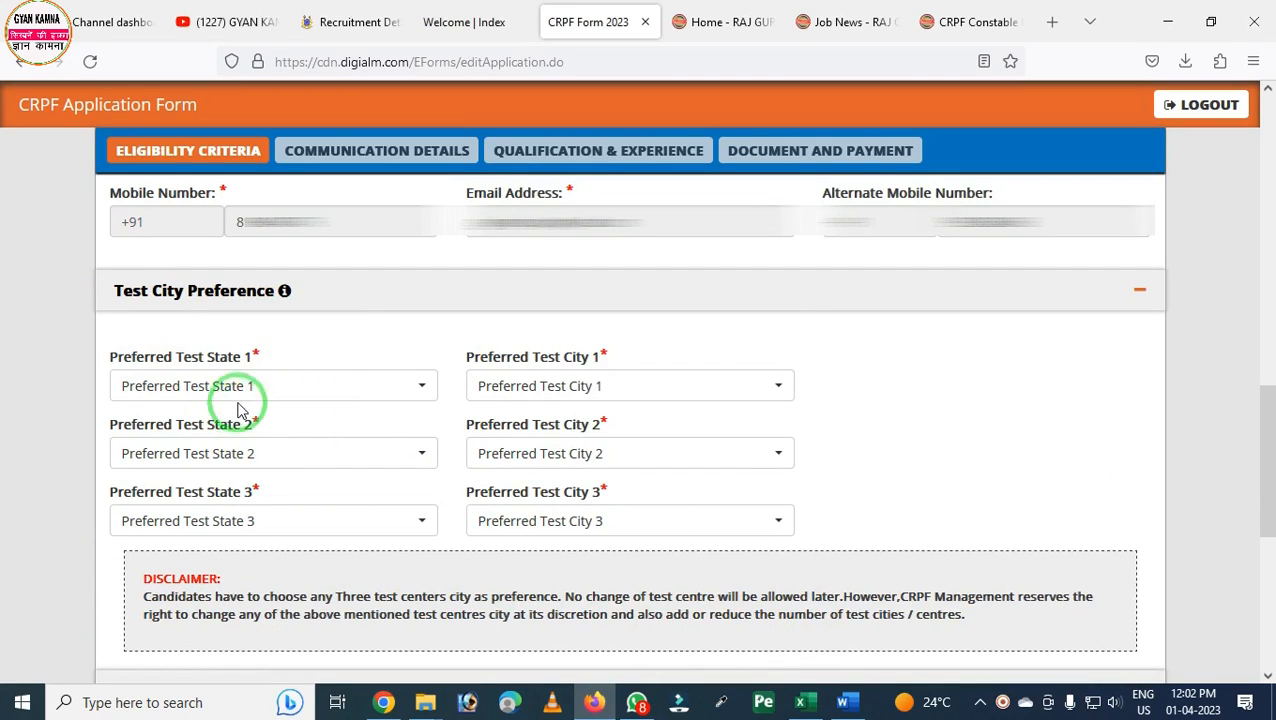
click(240, 392)
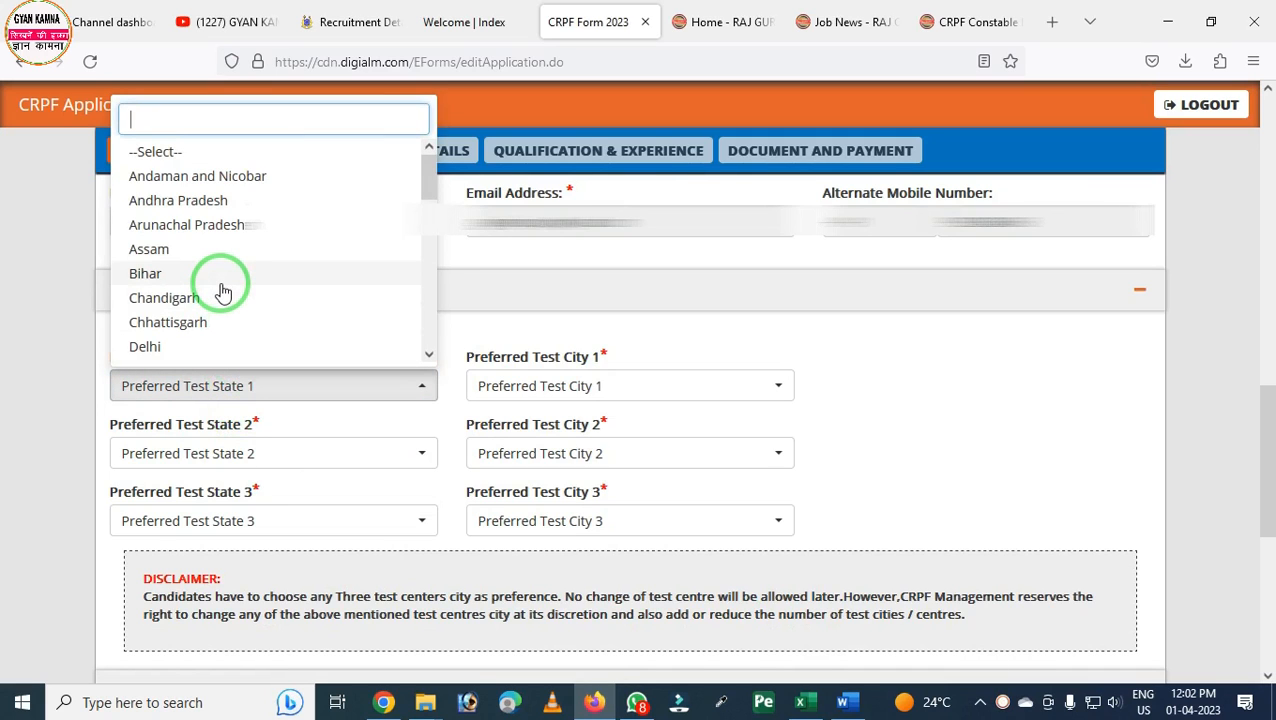
text(ra)
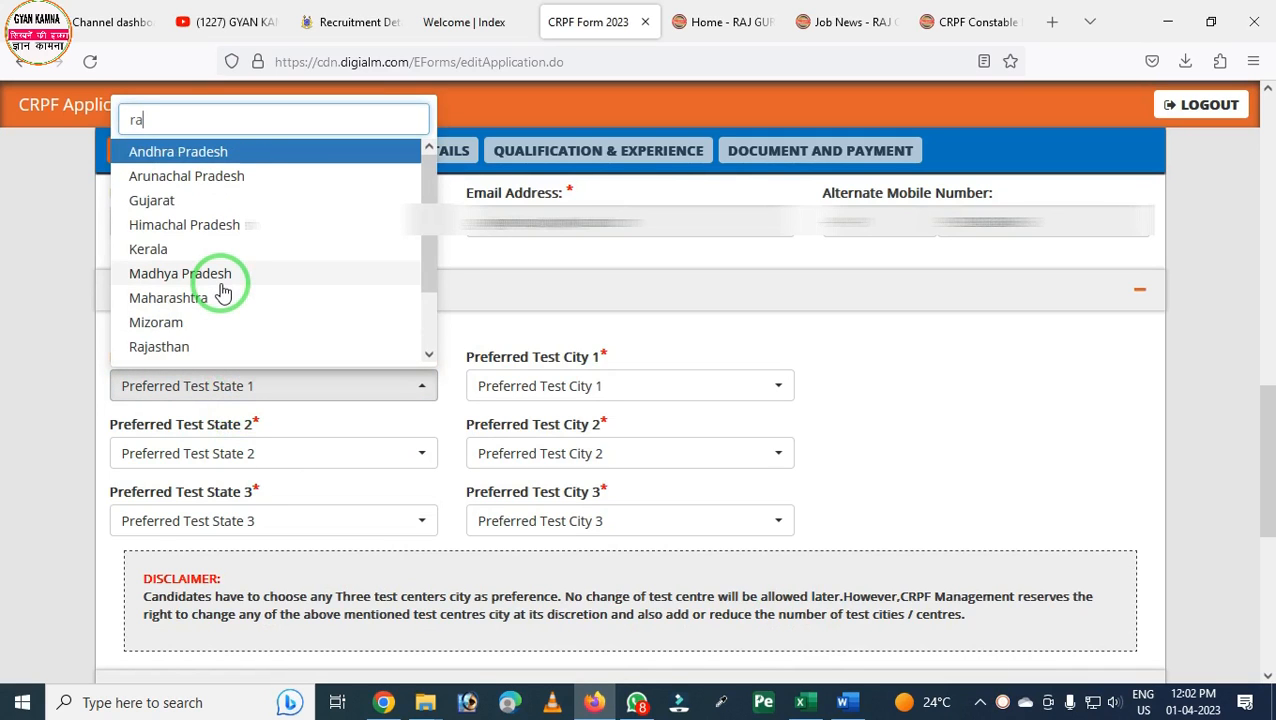
text(j)
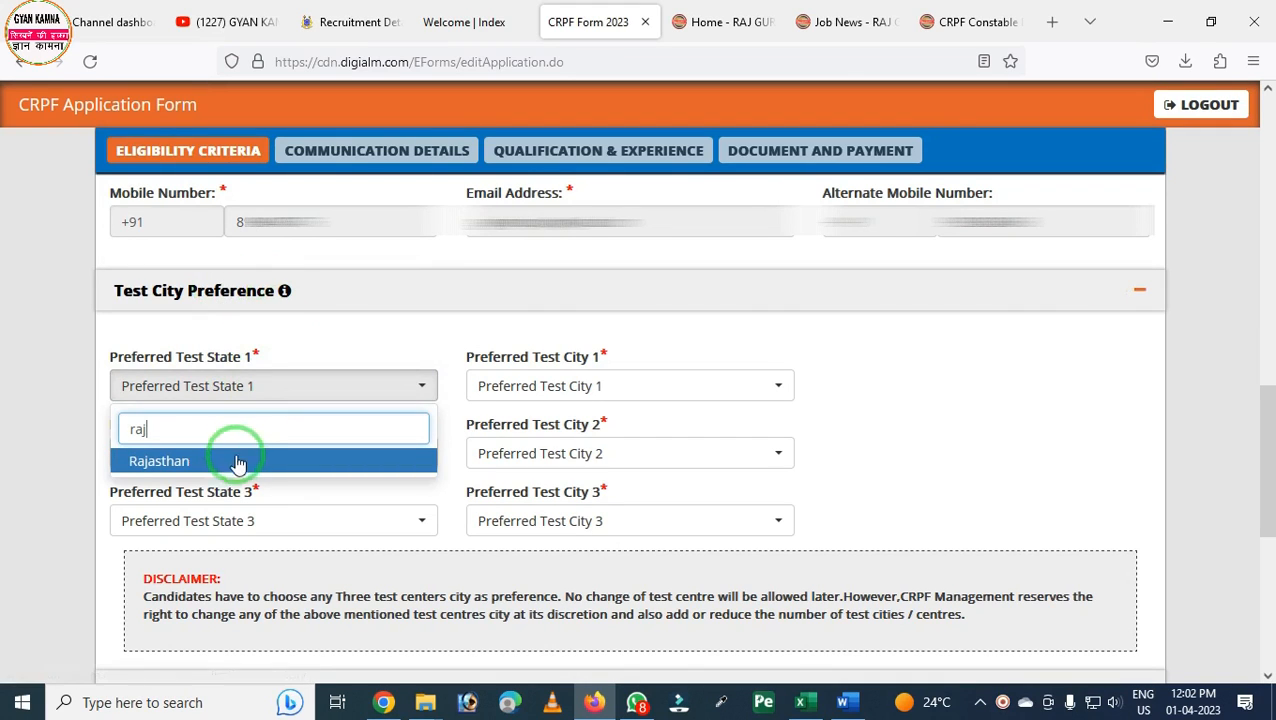
click(203, 461)
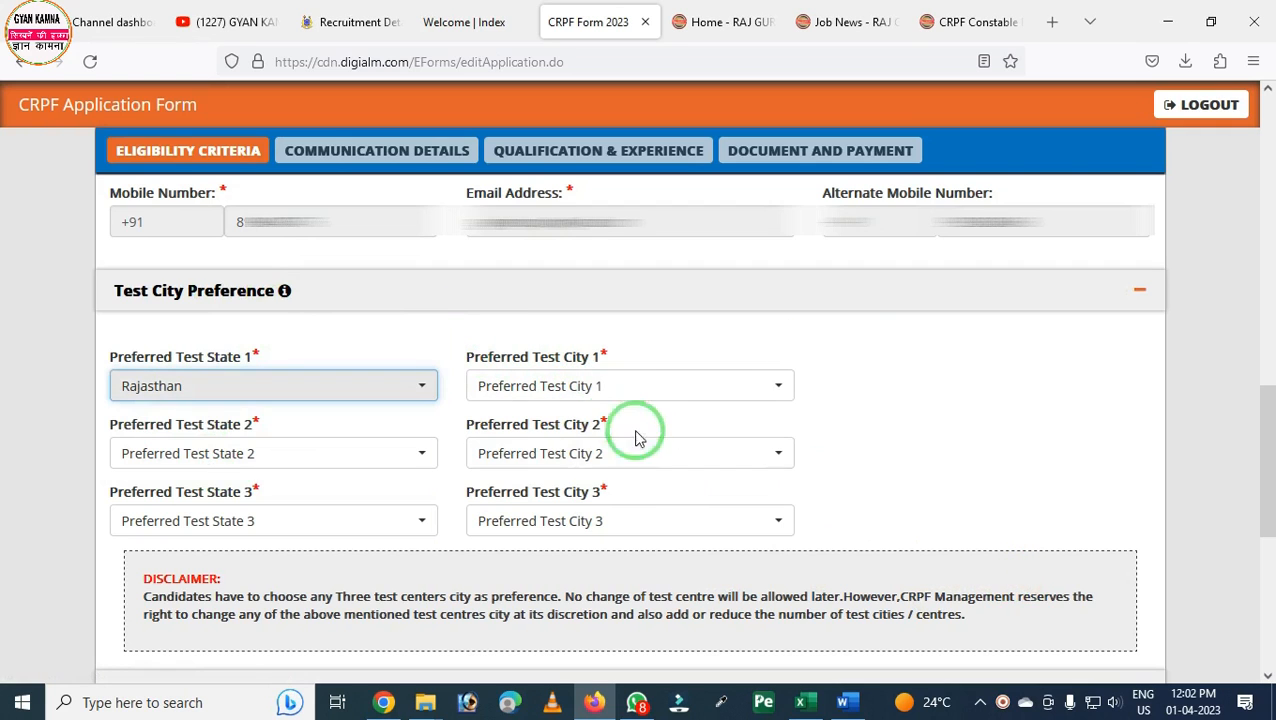
click(602, 393)
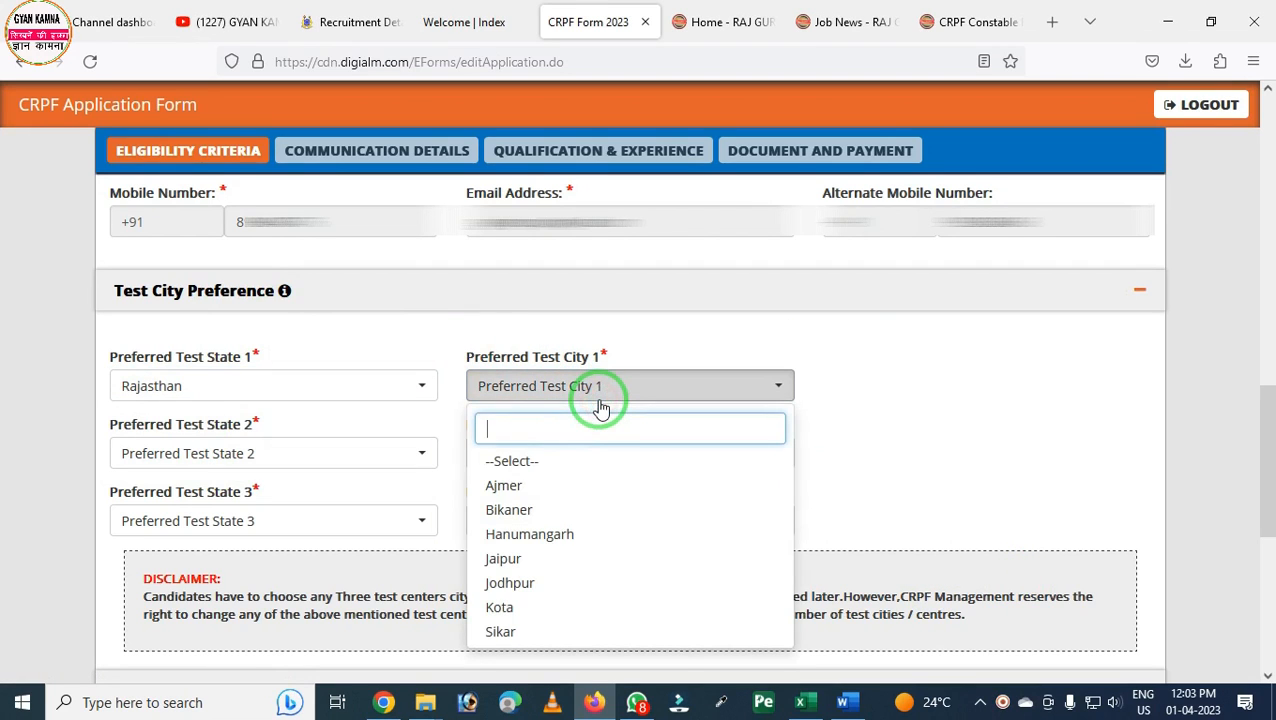
click(510, 631)
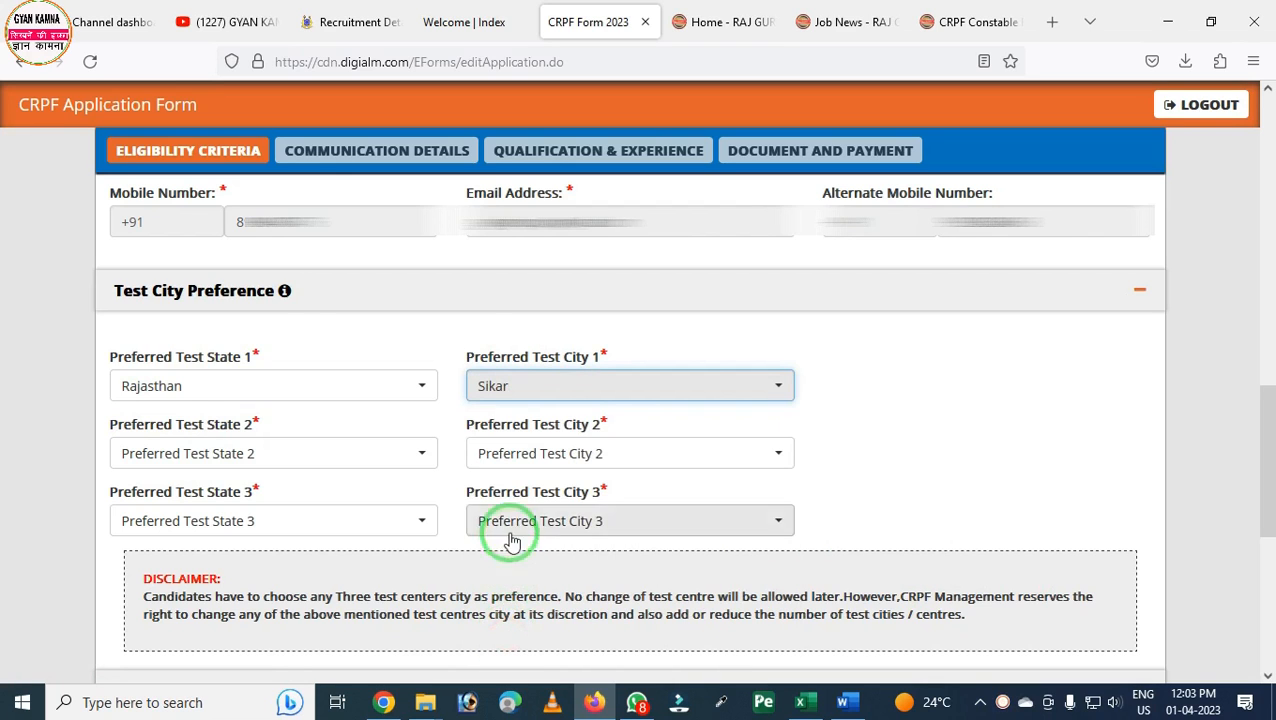
Step: Set the second test city preference to the state Rajasthan and the city Jaipur
click(308, 467)
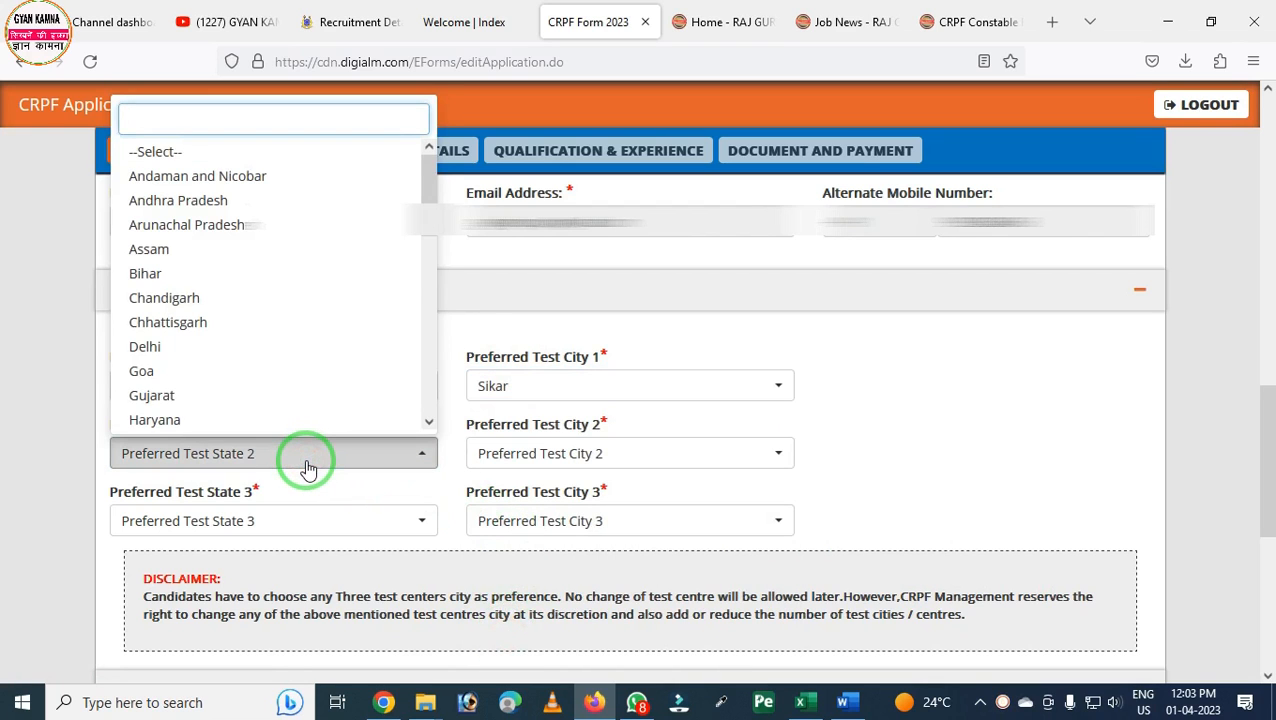
text(raj)
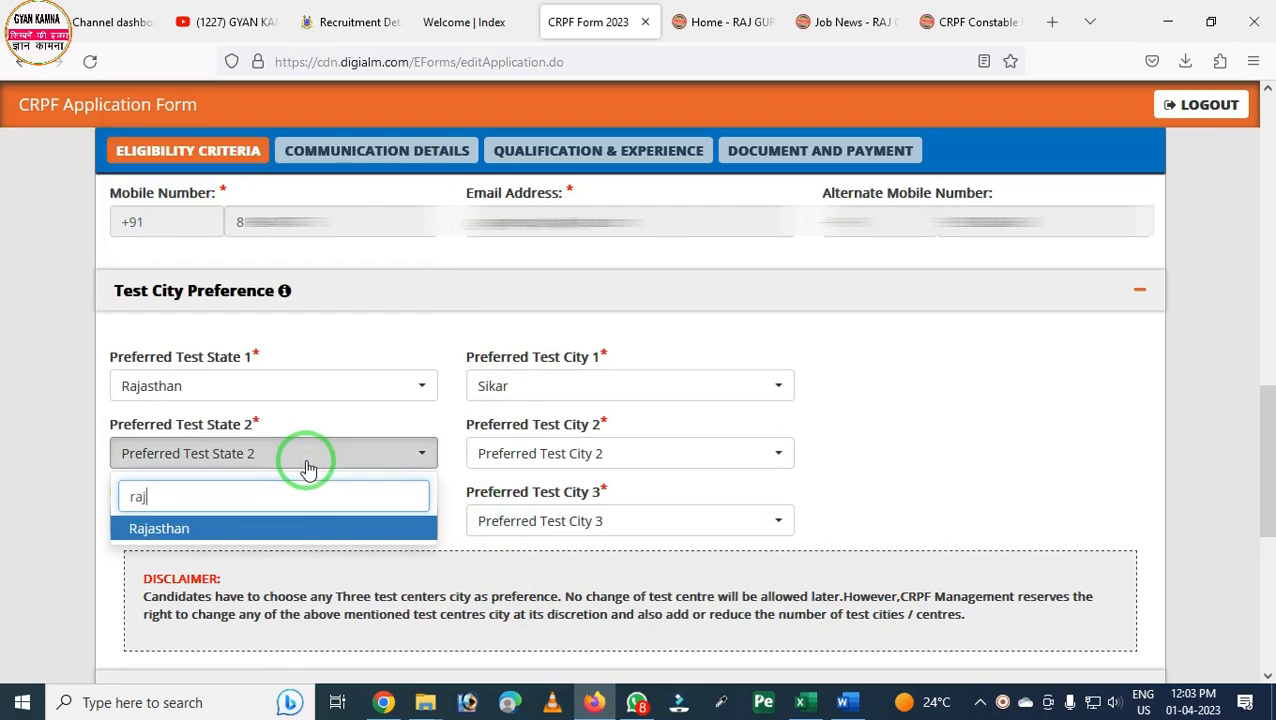
click(250, 528)
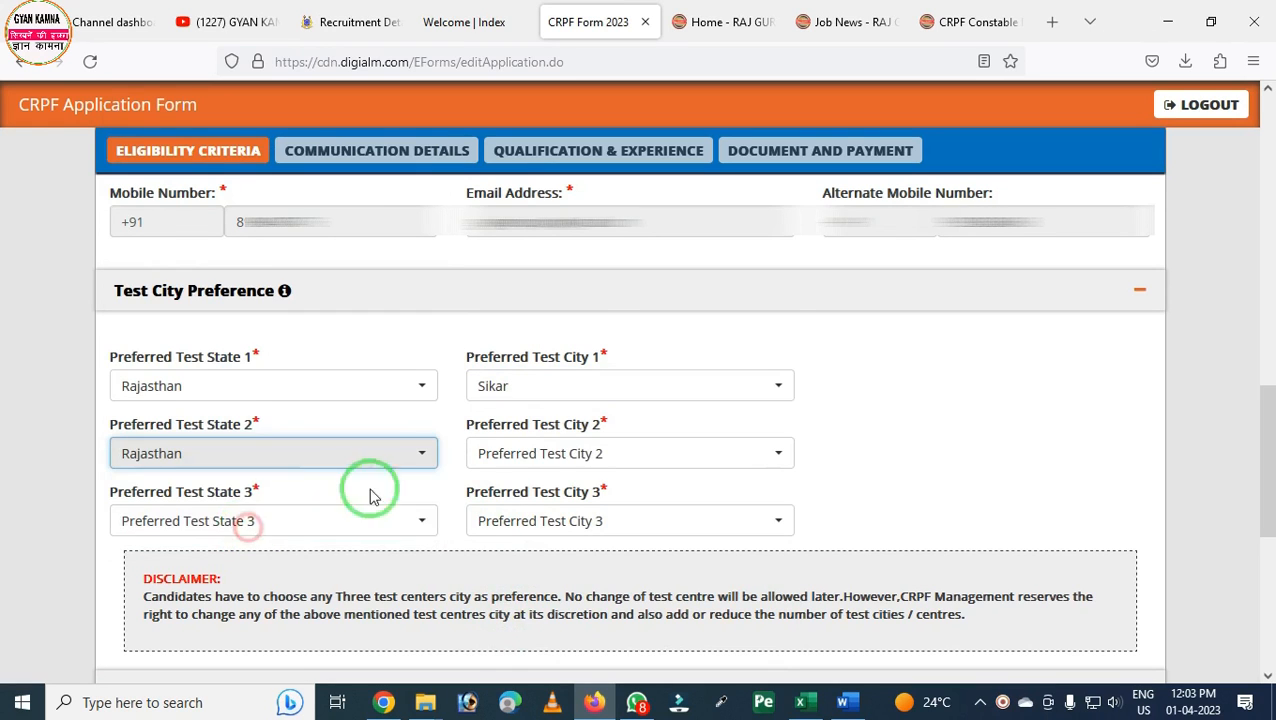
click(555, 460)
click(548, 344)
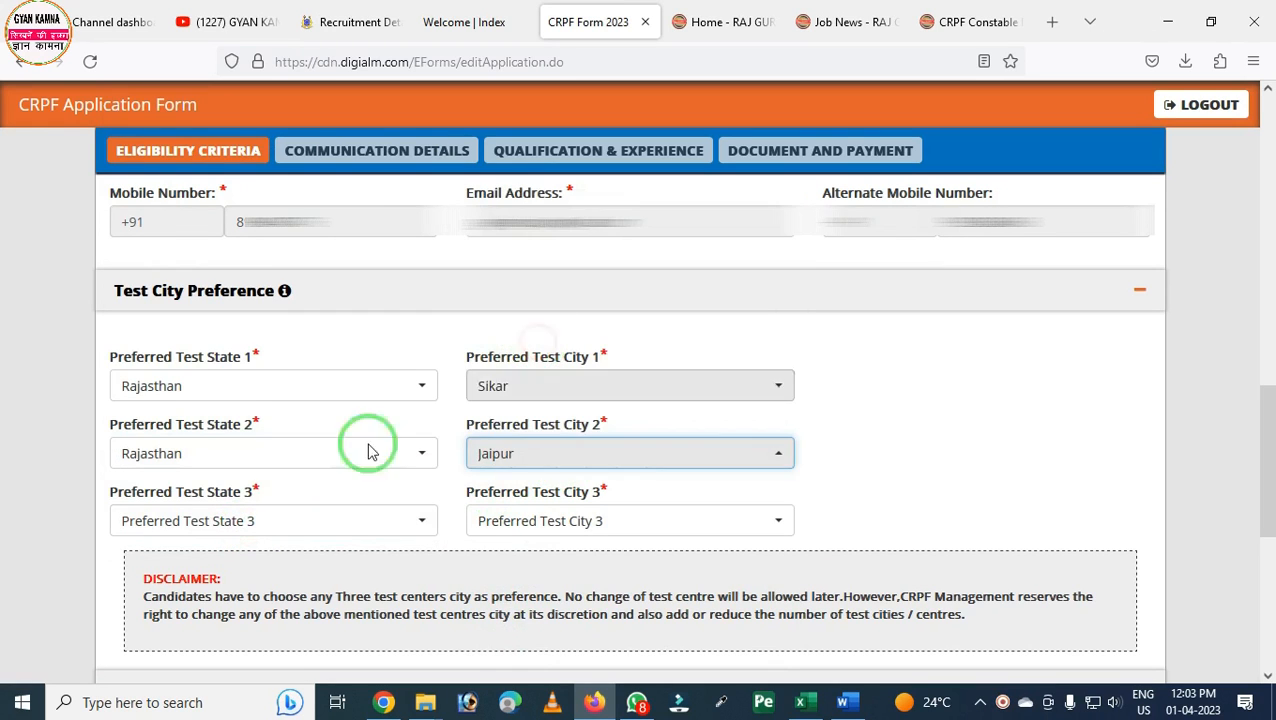
Step: Set the third test city preference to the state Rajasthan and the city Bikaner
click(268, 520)
text(r)
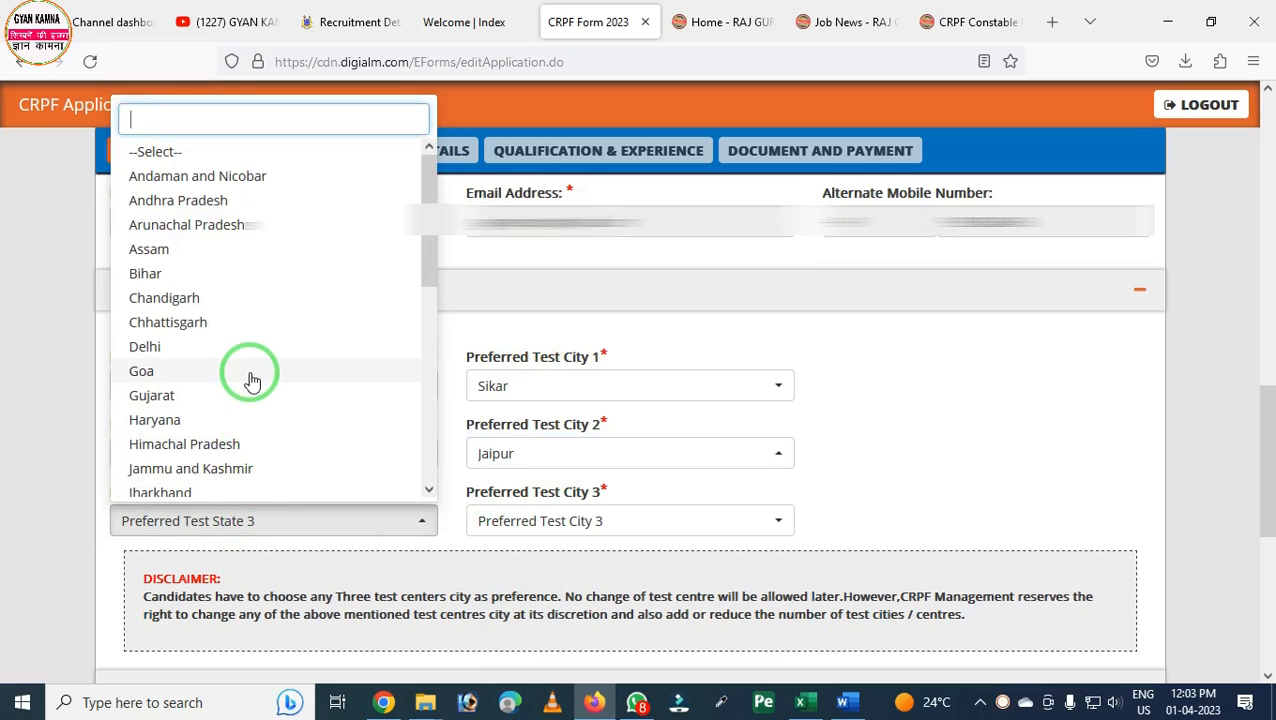
text(aj)
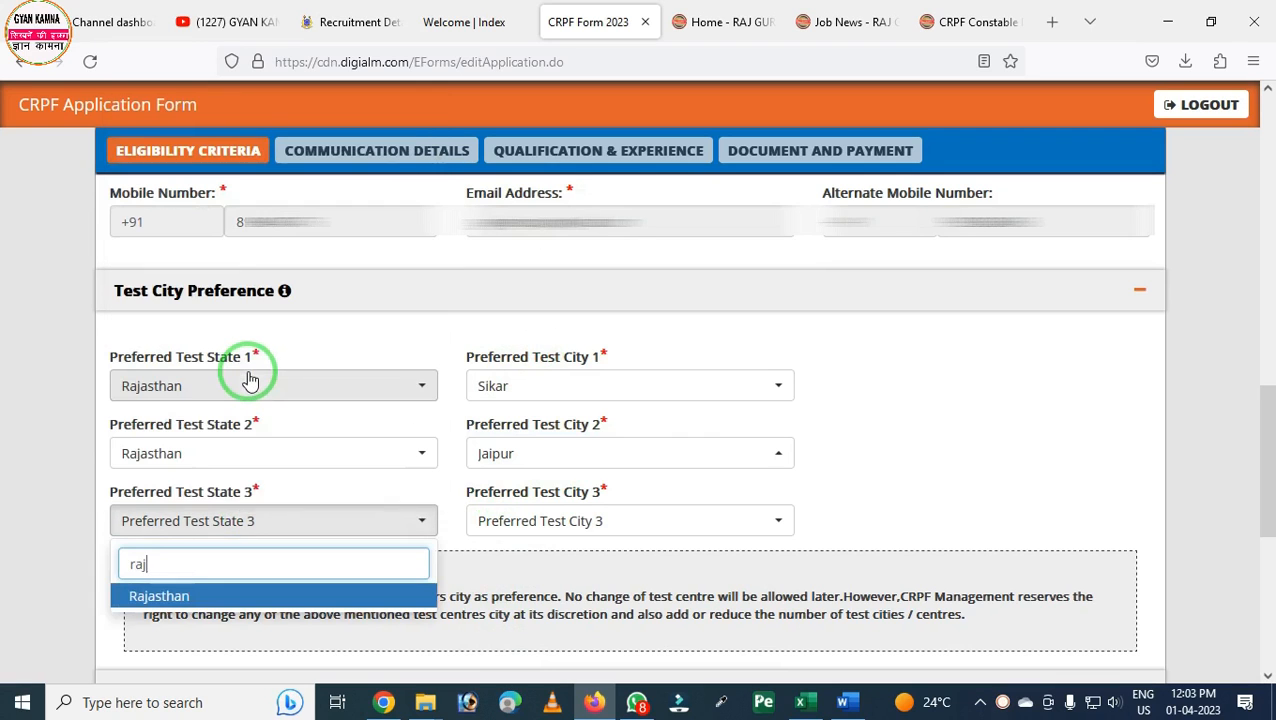
click(157, 600)
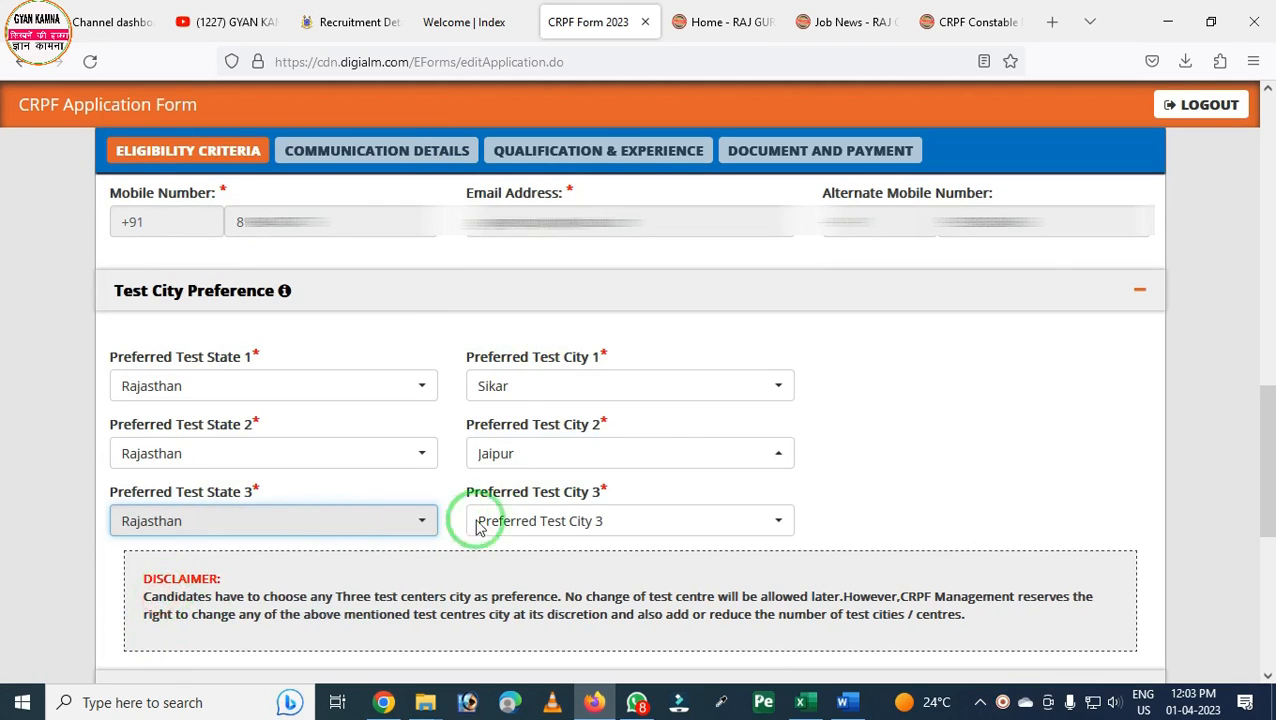
click(566, 517)
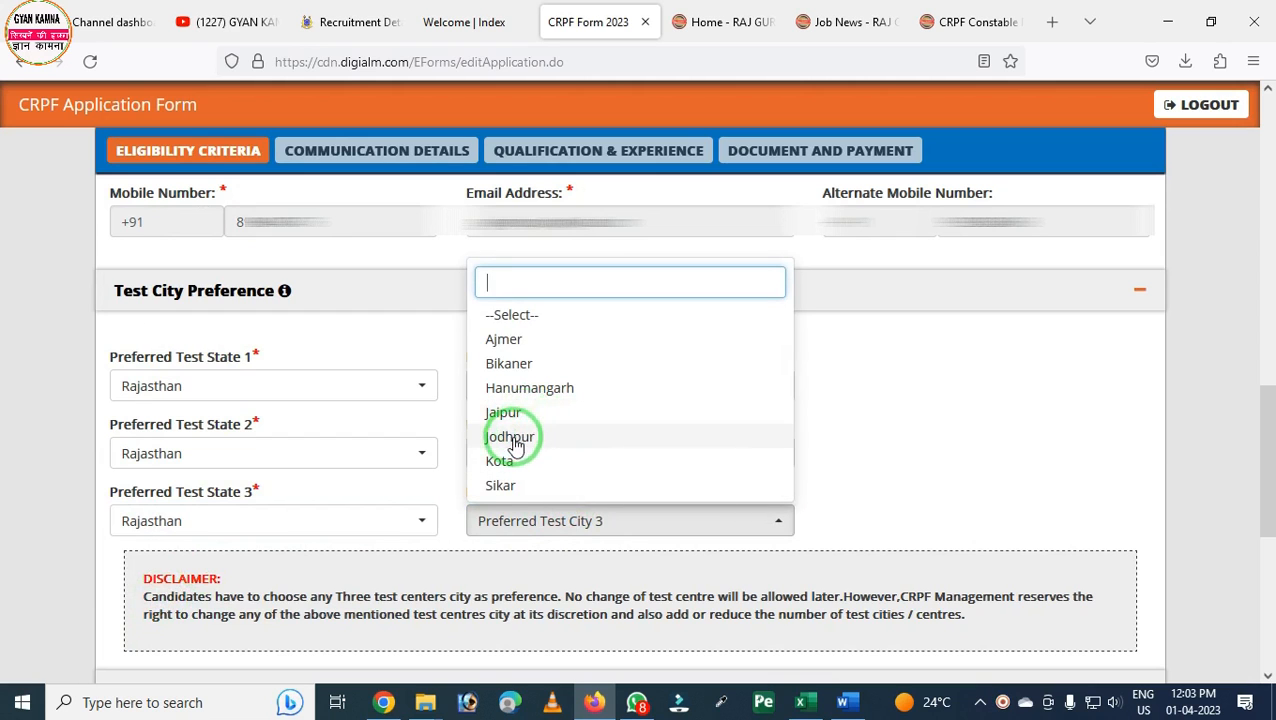
click(512, 364)
scroll(522, 368, down, 5)
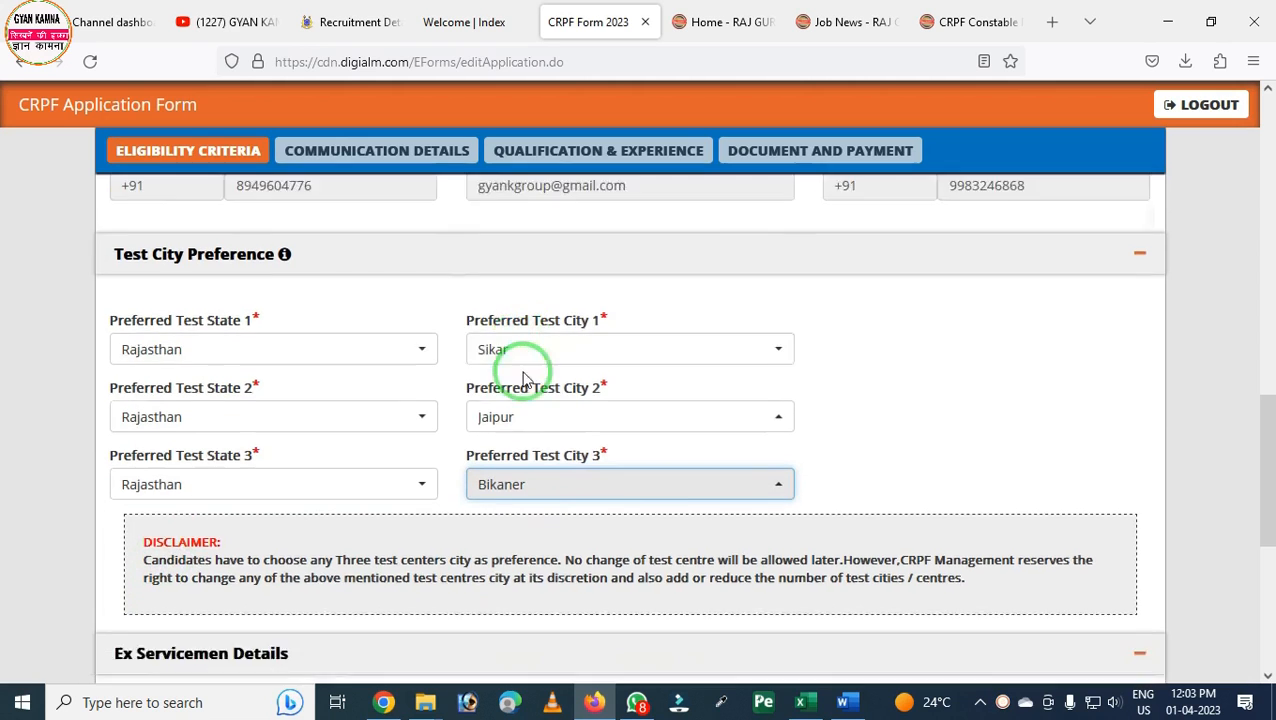
Step: Answer No to the ex-serviceman, in-service government employee and riot-victim dependent questions, and save the eligibility section to continue
scroll(505, 375, down, 2)
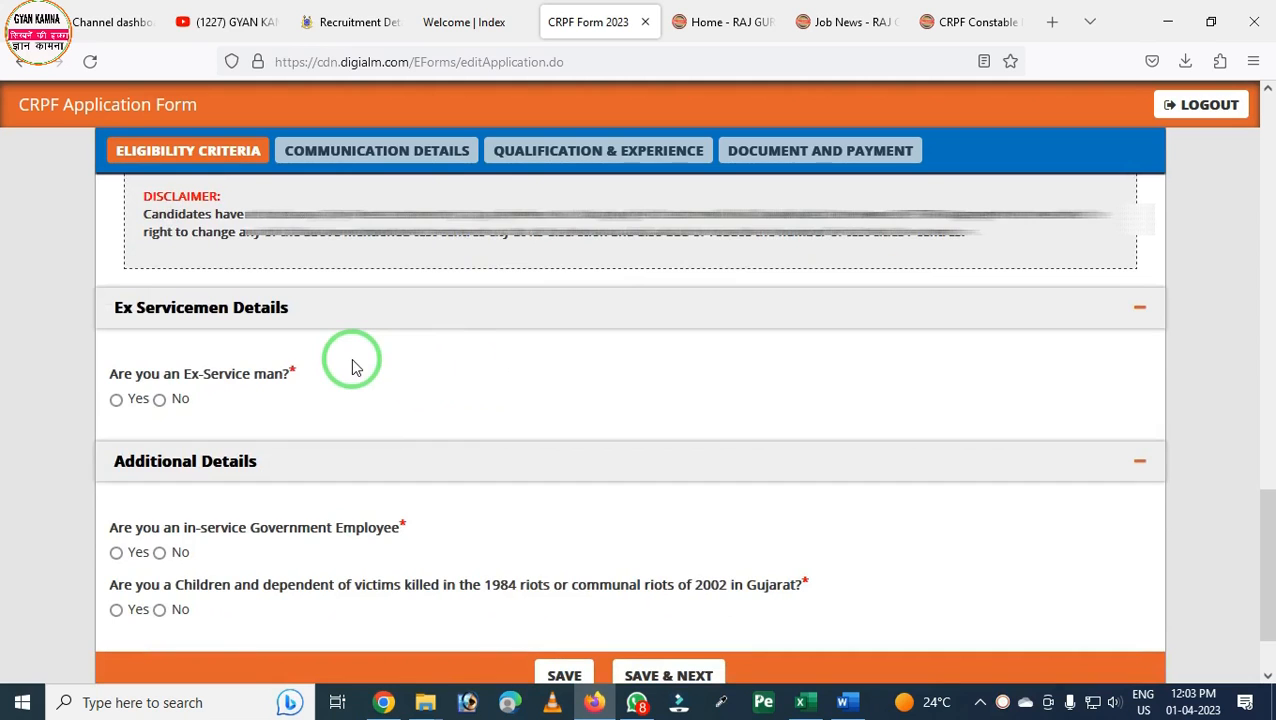
click(160, 399)
scroll(205, 400, down, 2)
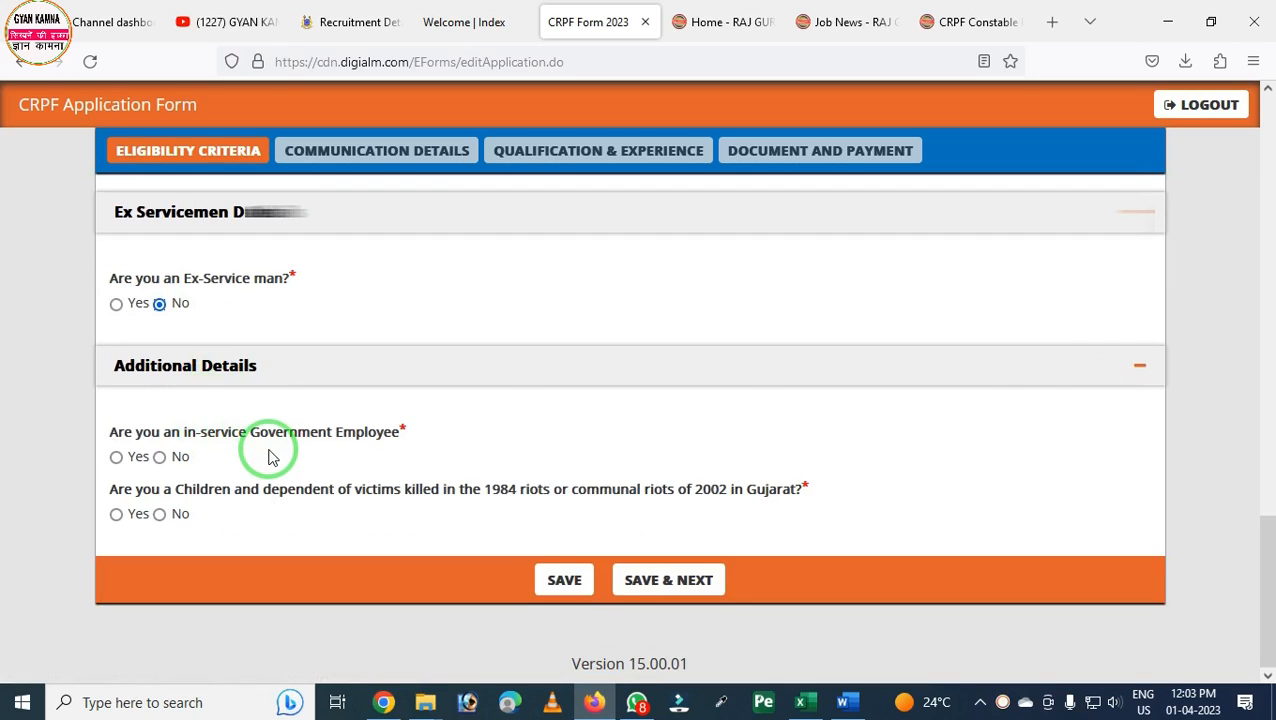
click(159, 457)
mouse_move(108, 466)
mouse_down()
mouse_move(460, 535)
mouse_move(797, 538)
mouse_up()
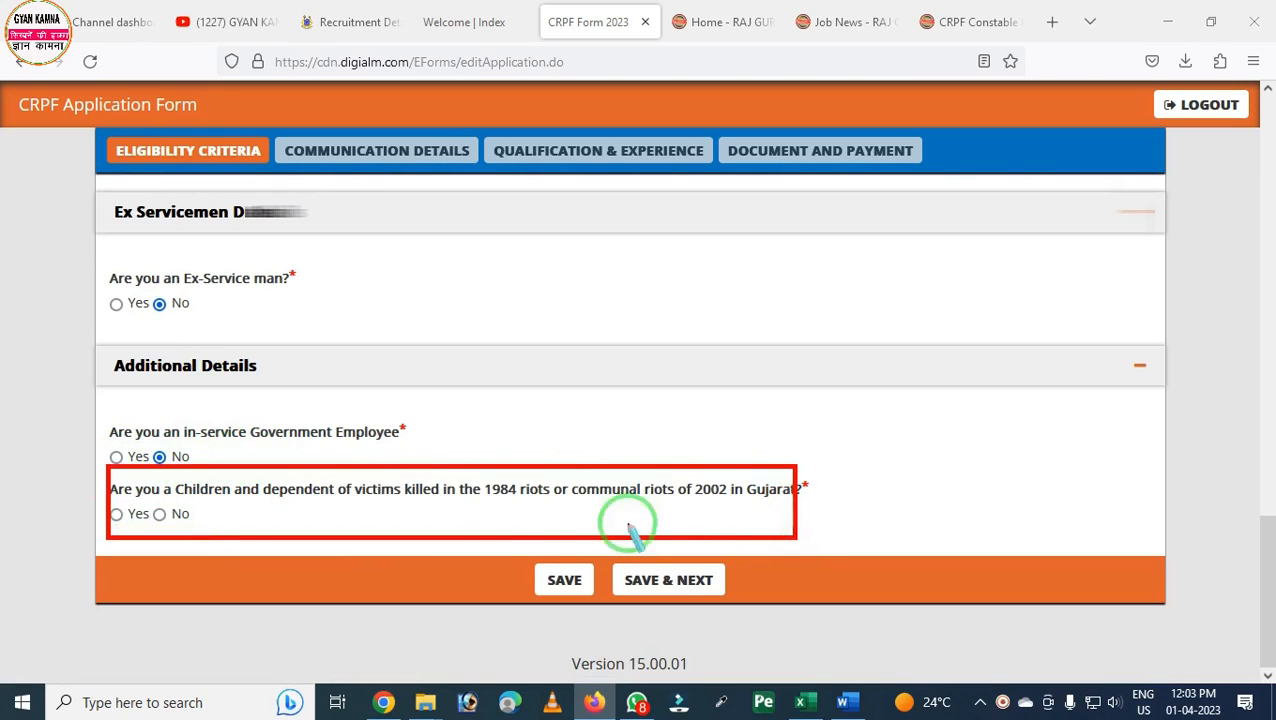
click(361, 476)
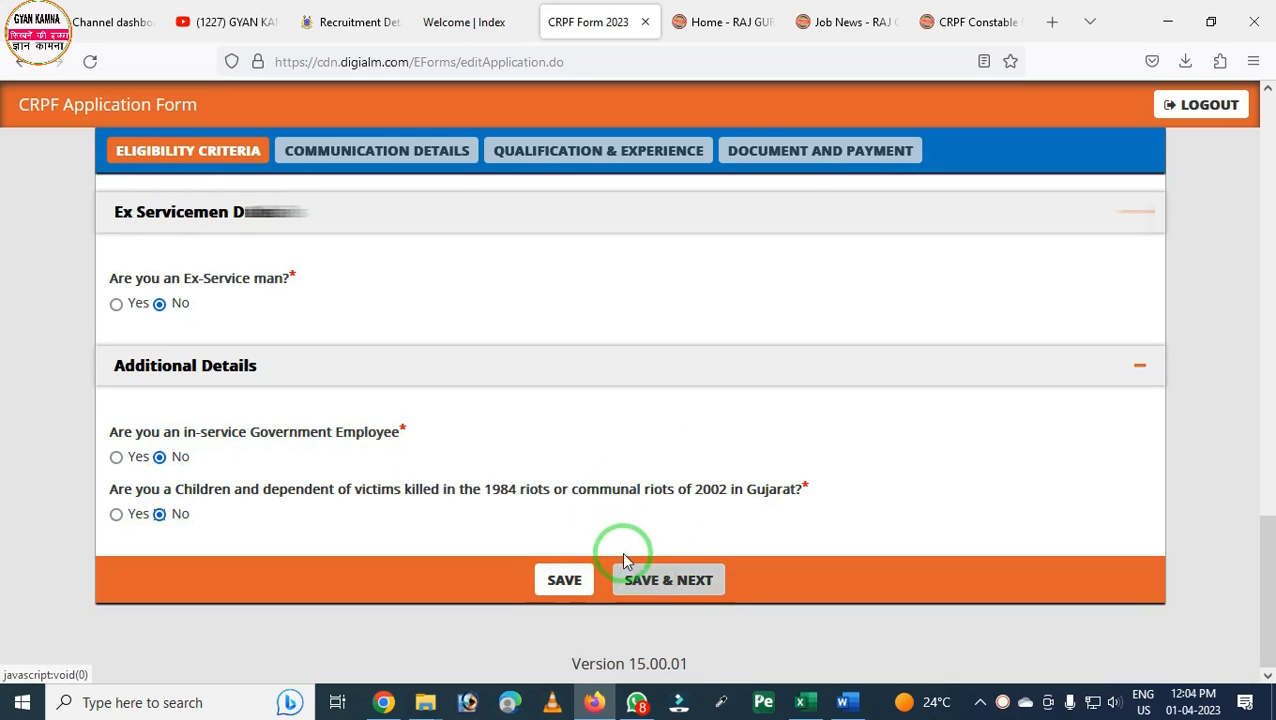
click(665, 582)
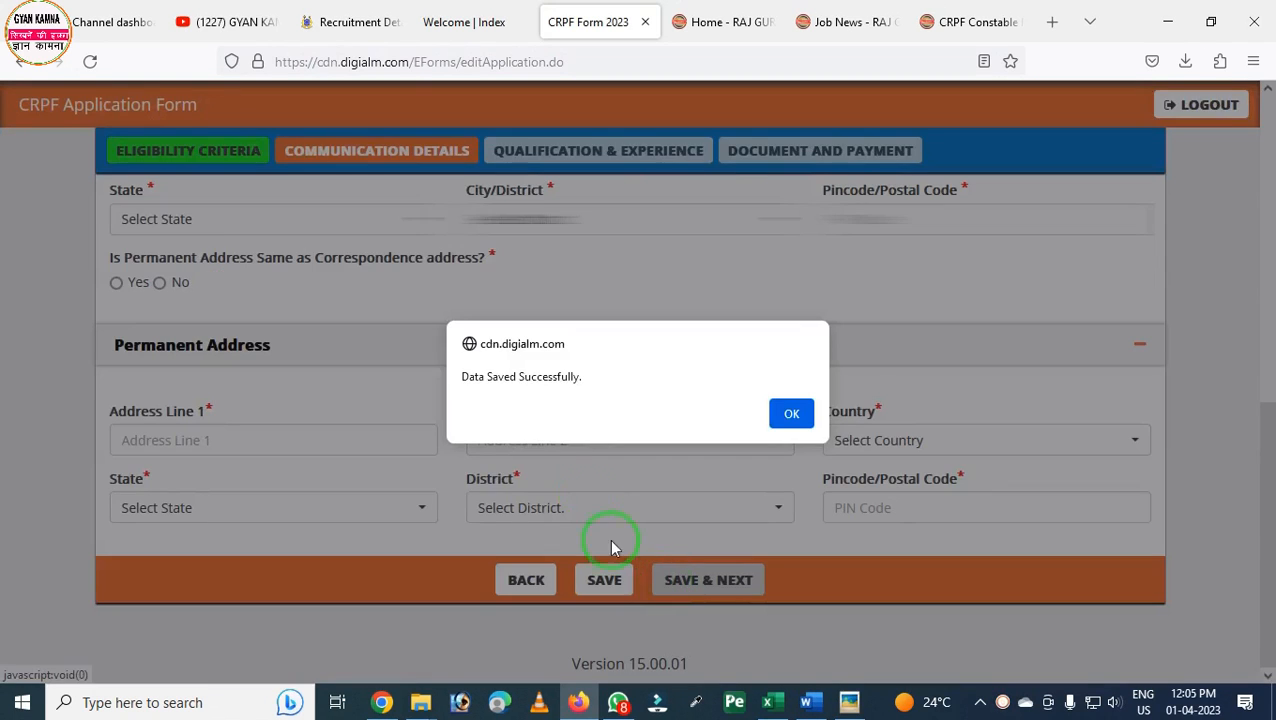
click(778, 416)
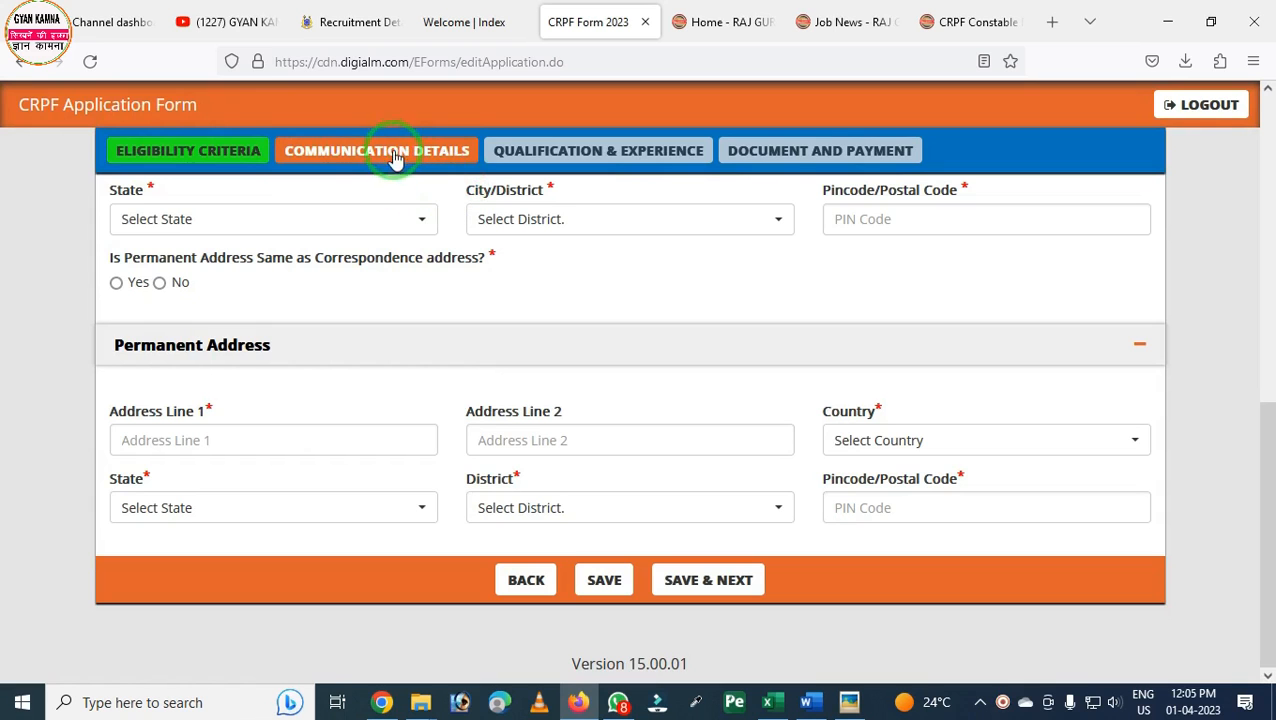
Step: Fill in the correspondence address, mark the permanent address as the same, and save the communication details to continue
scroll(484, 556, up, 5)
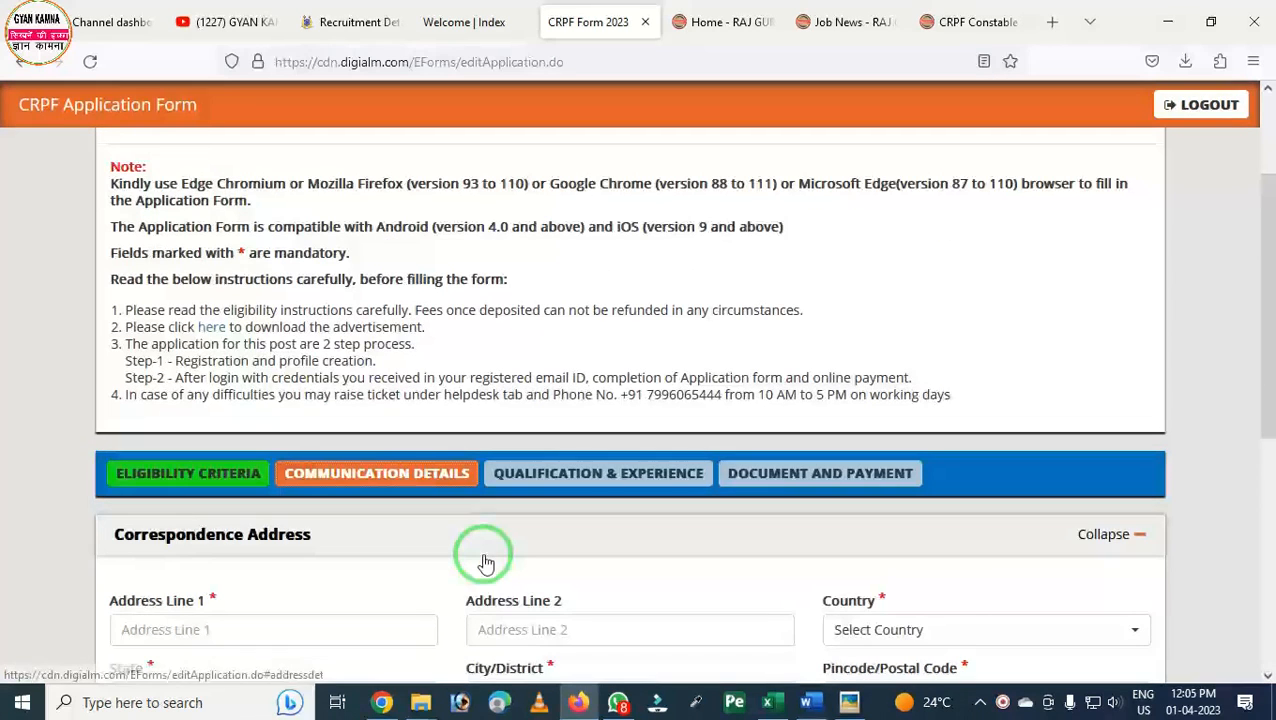
scroll(380, 404, down, 1)
scroll(380, 404, down, 2)
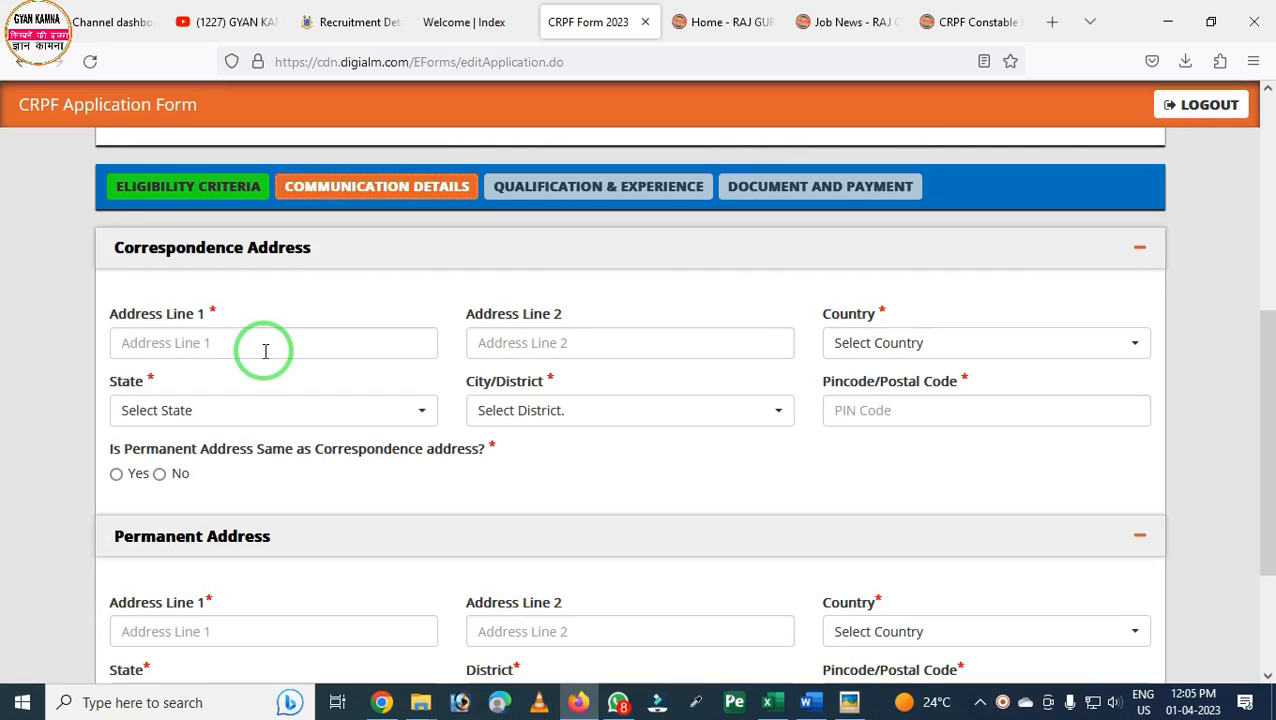
scroll(265, 351, down, 1)
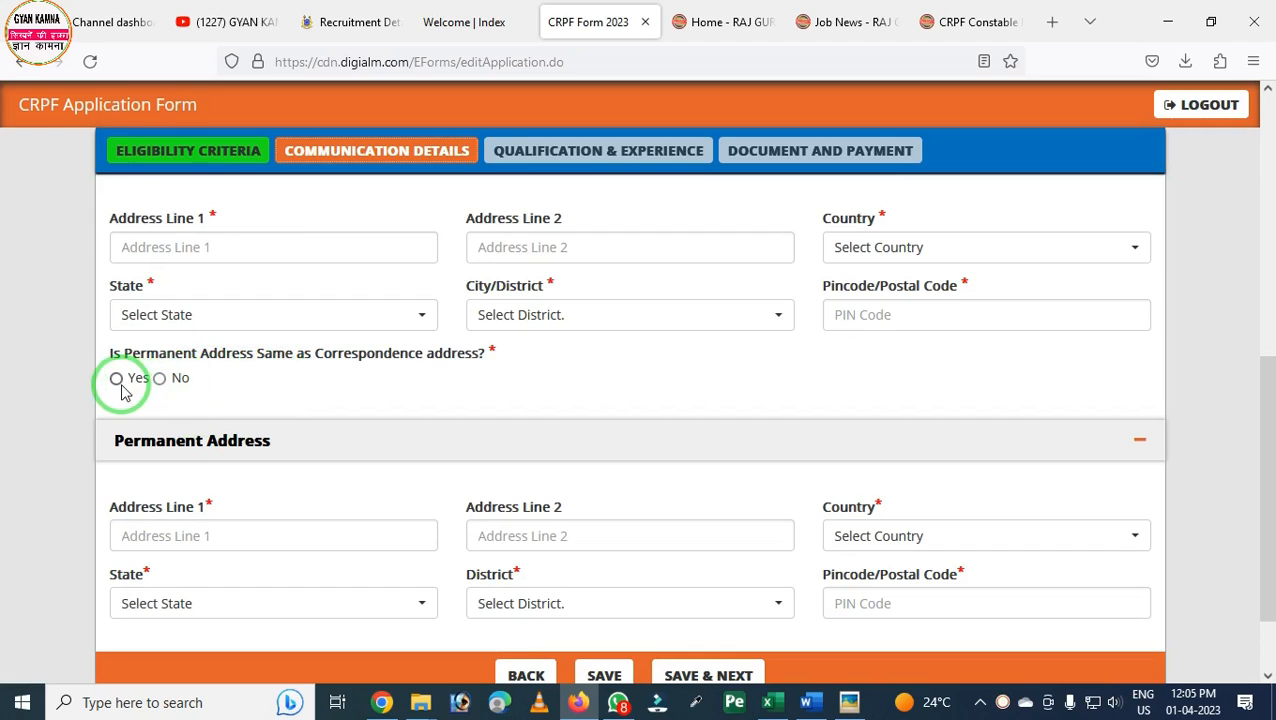
scroll(400, 376, down, 1)
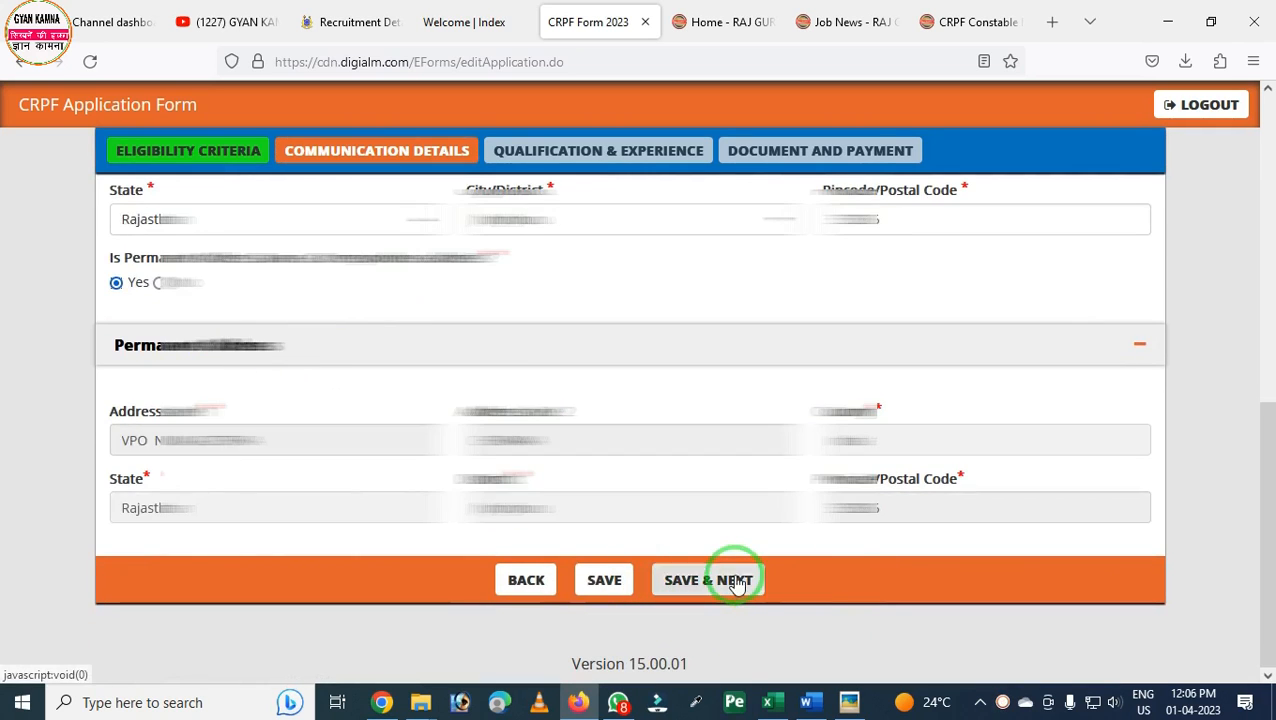
click(736, 580)
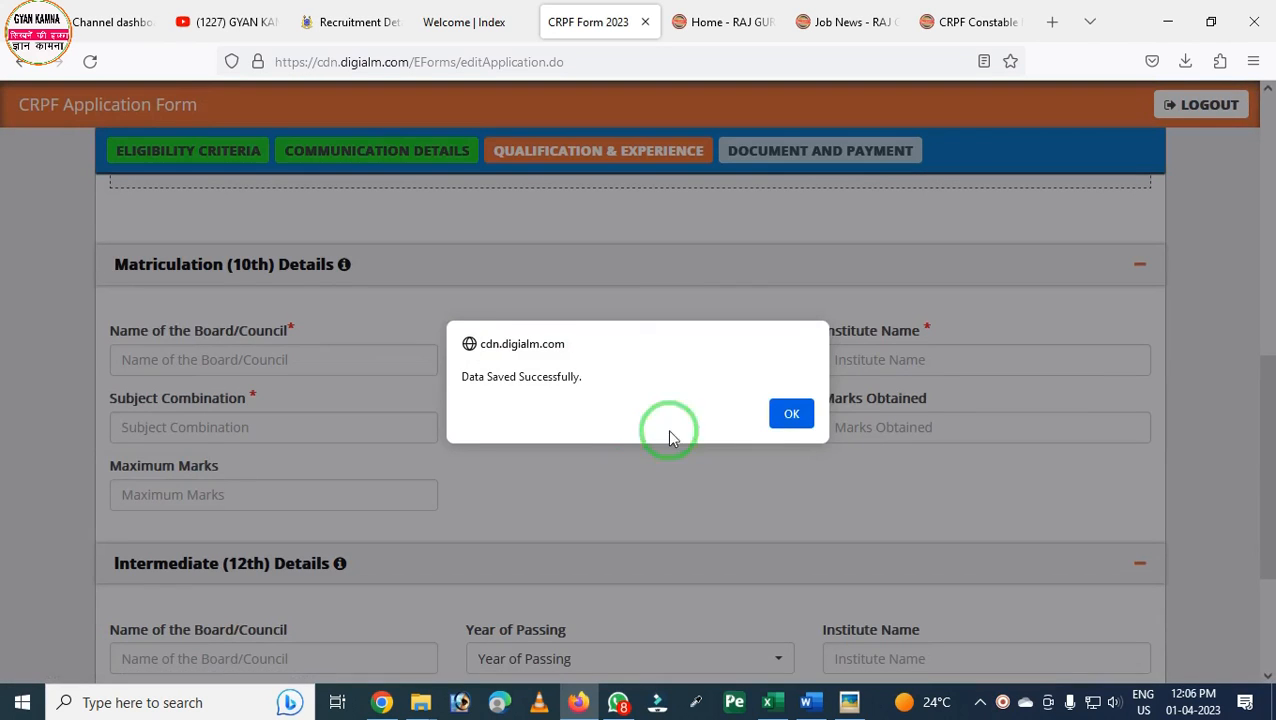
click(790, 413)
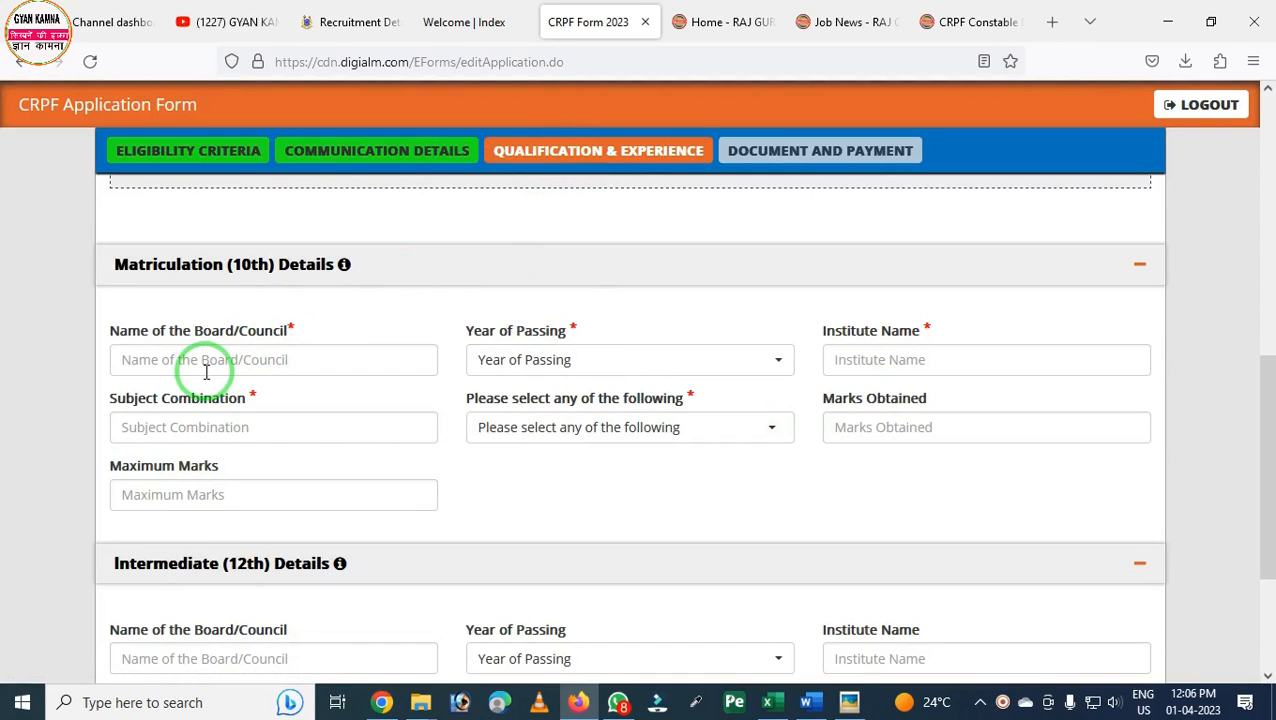
Step: In the Matriculation (10th) details, set the year of passing to 2016 and the subject combination to AS OFFER
scroll(206, 372, up, 2)
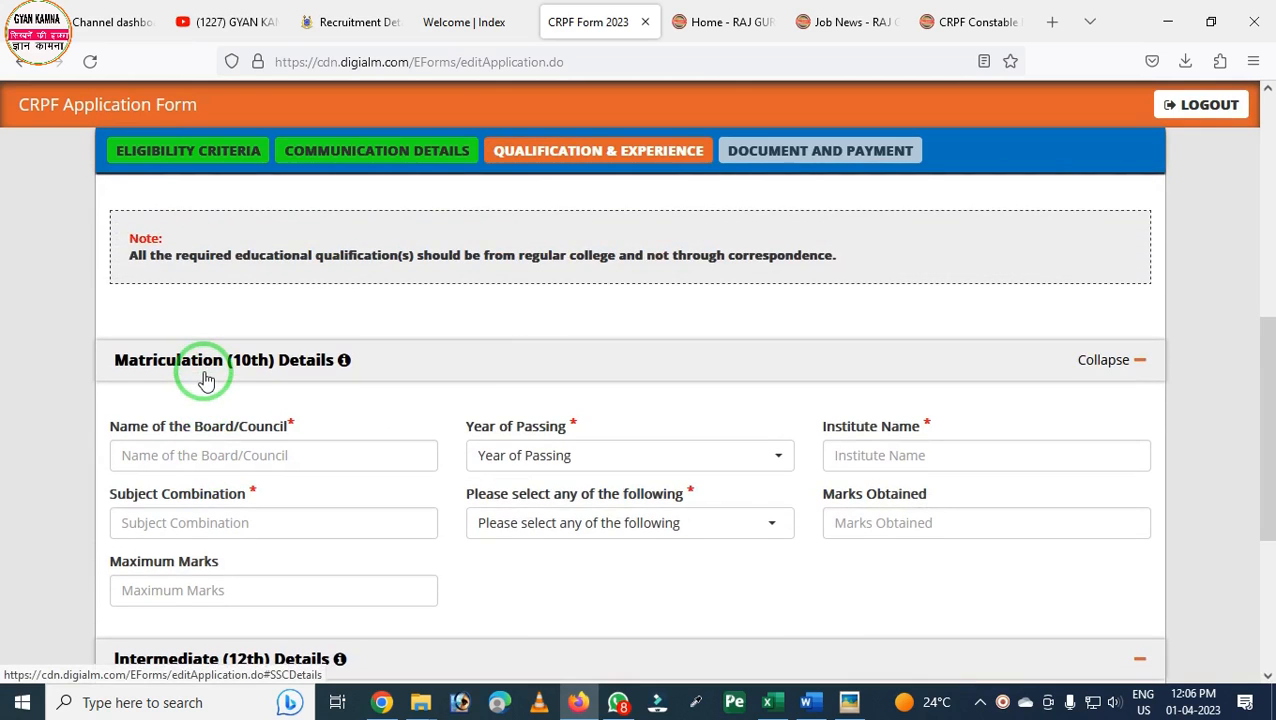
scroll(206, 378, down, 2)
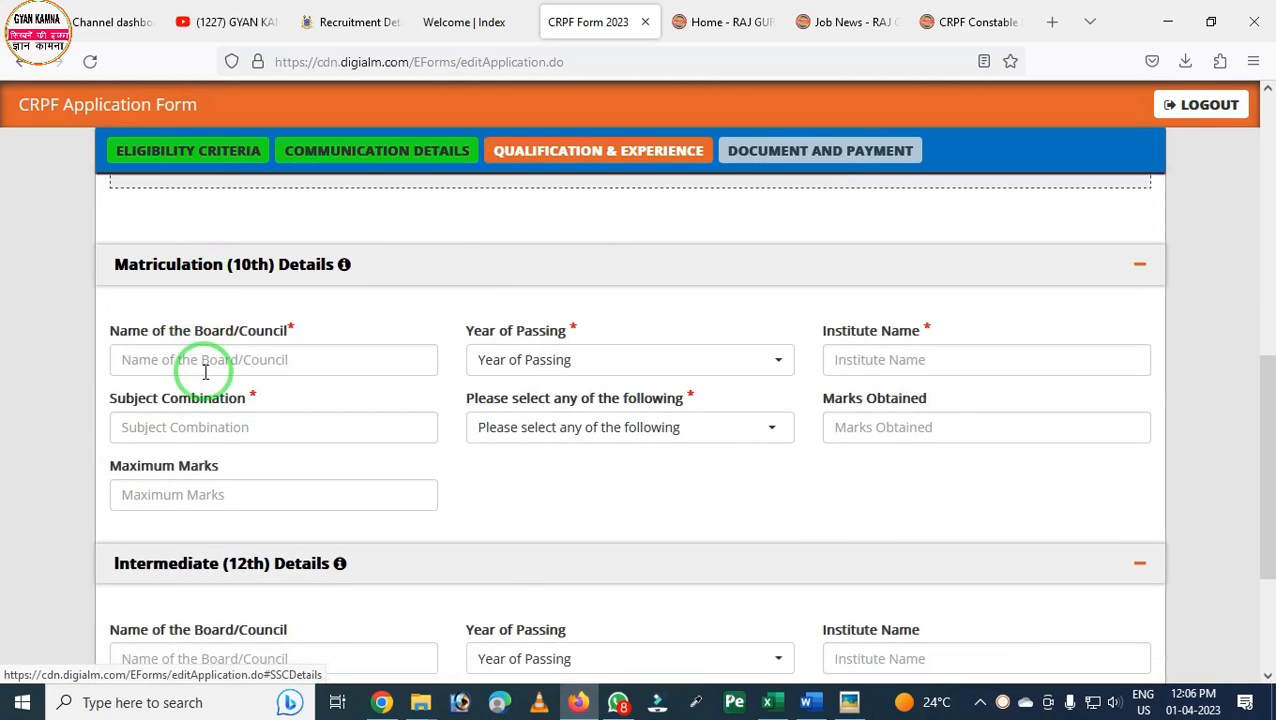
scroll(206, 372, up, 1)
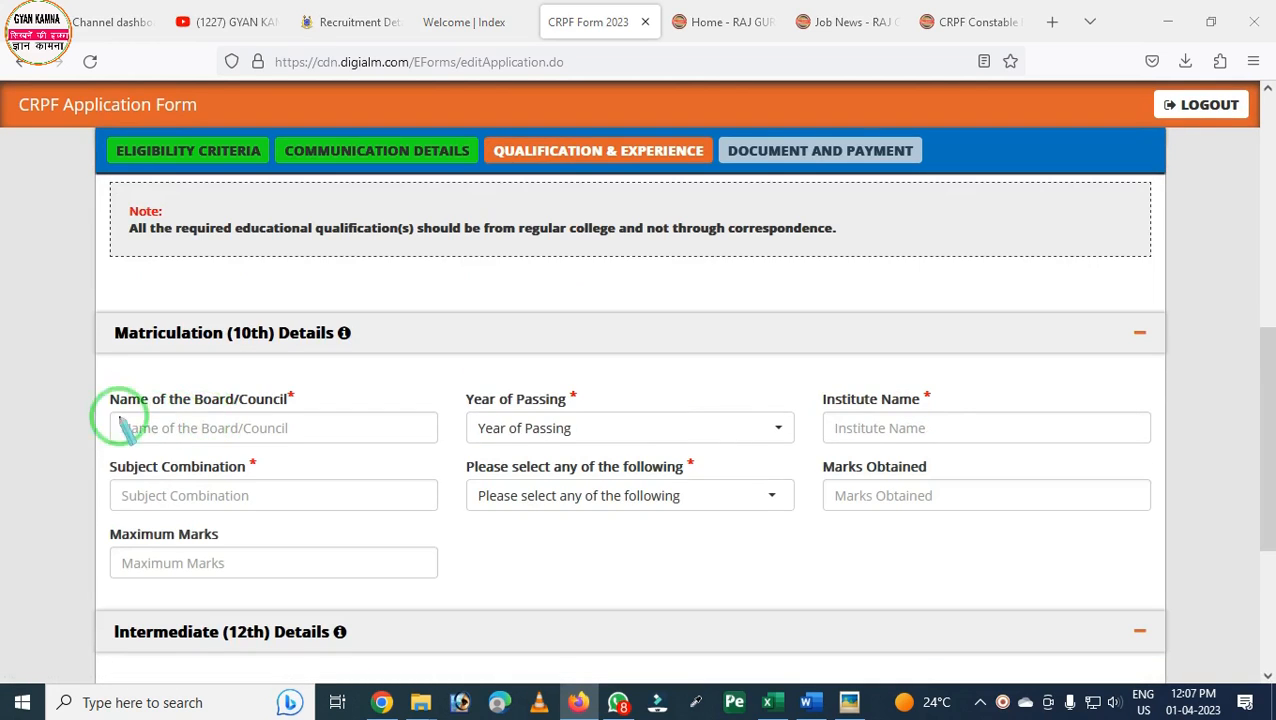
drag(86, 371, 426, 530)
right_click(327, 472)
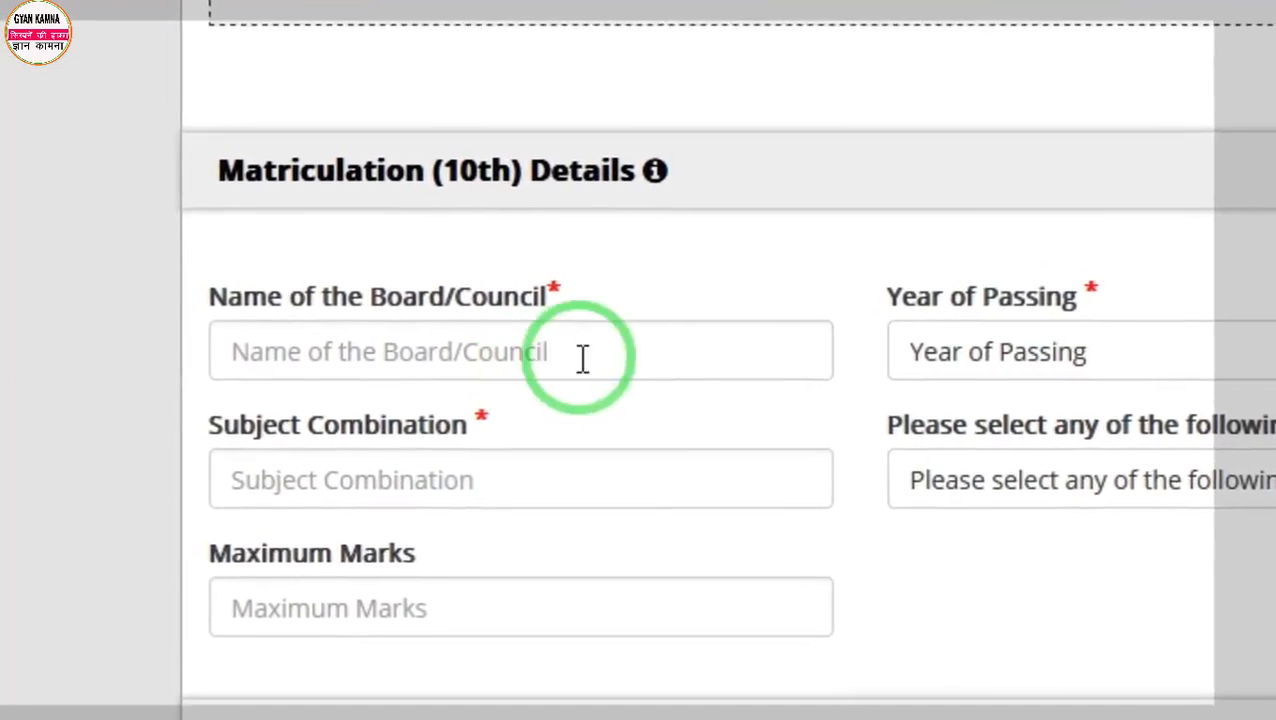
click(932, 356)
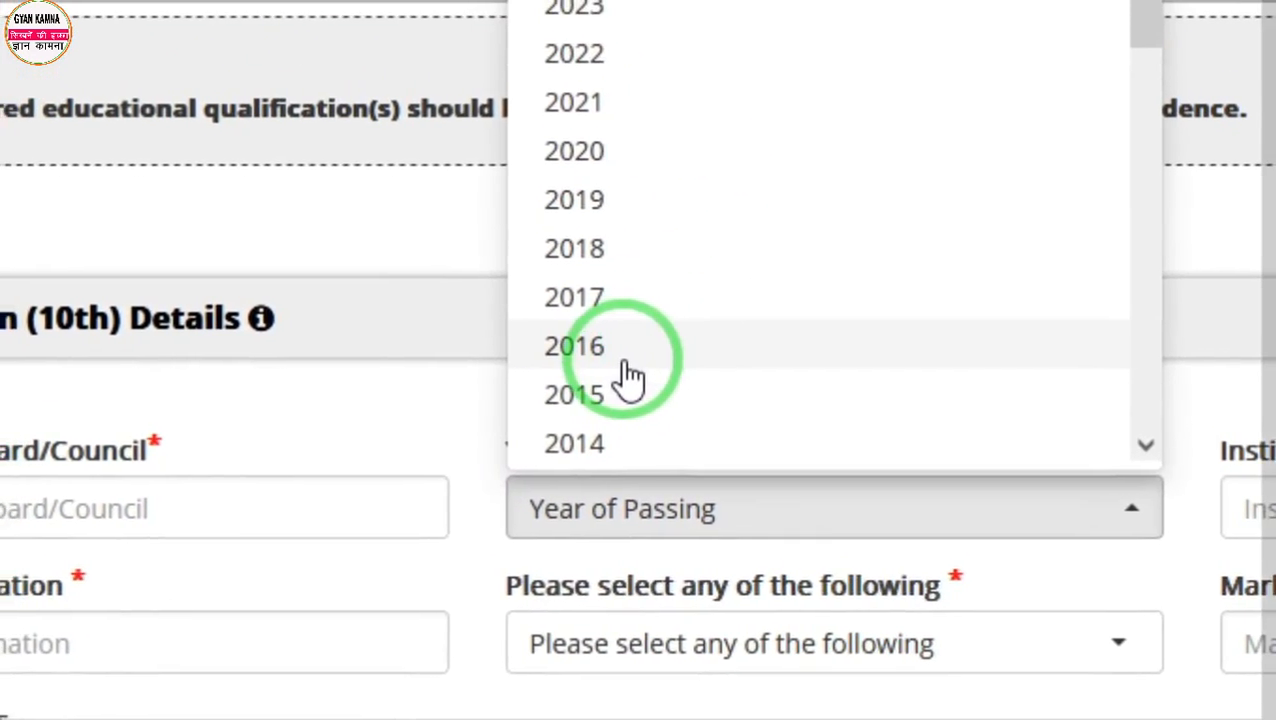
click(648, 340)
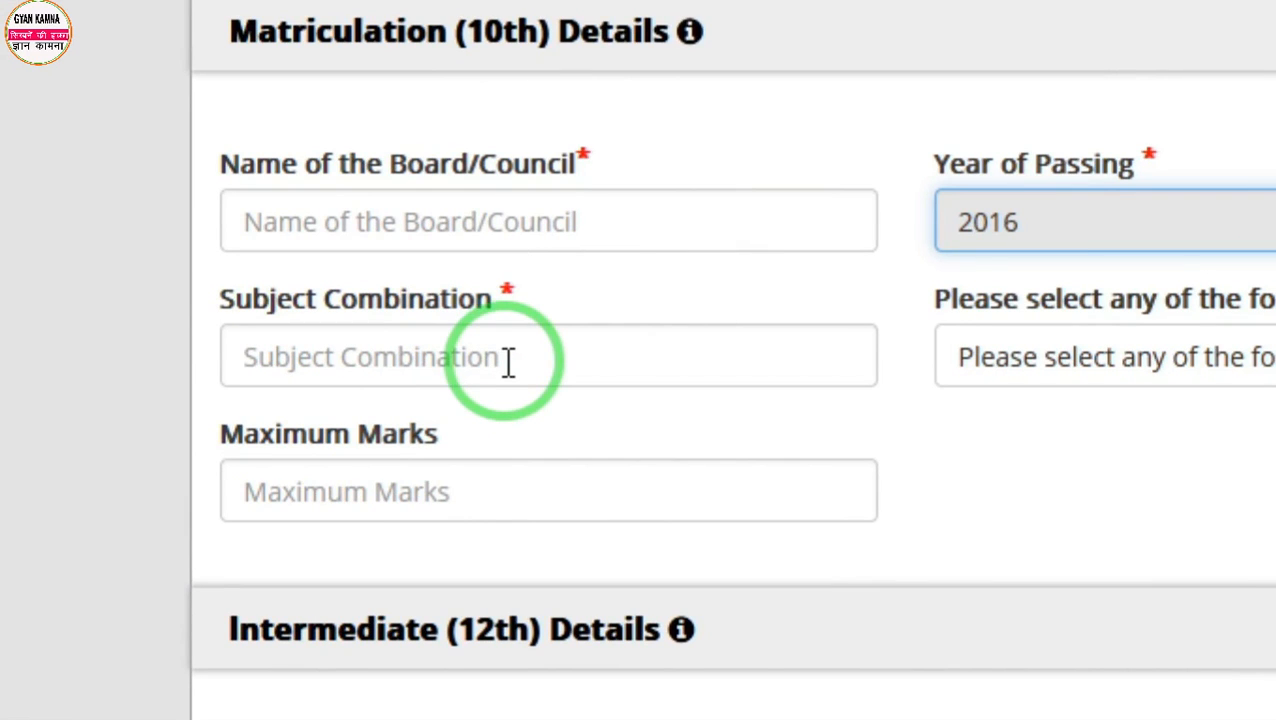
click(508, 362)
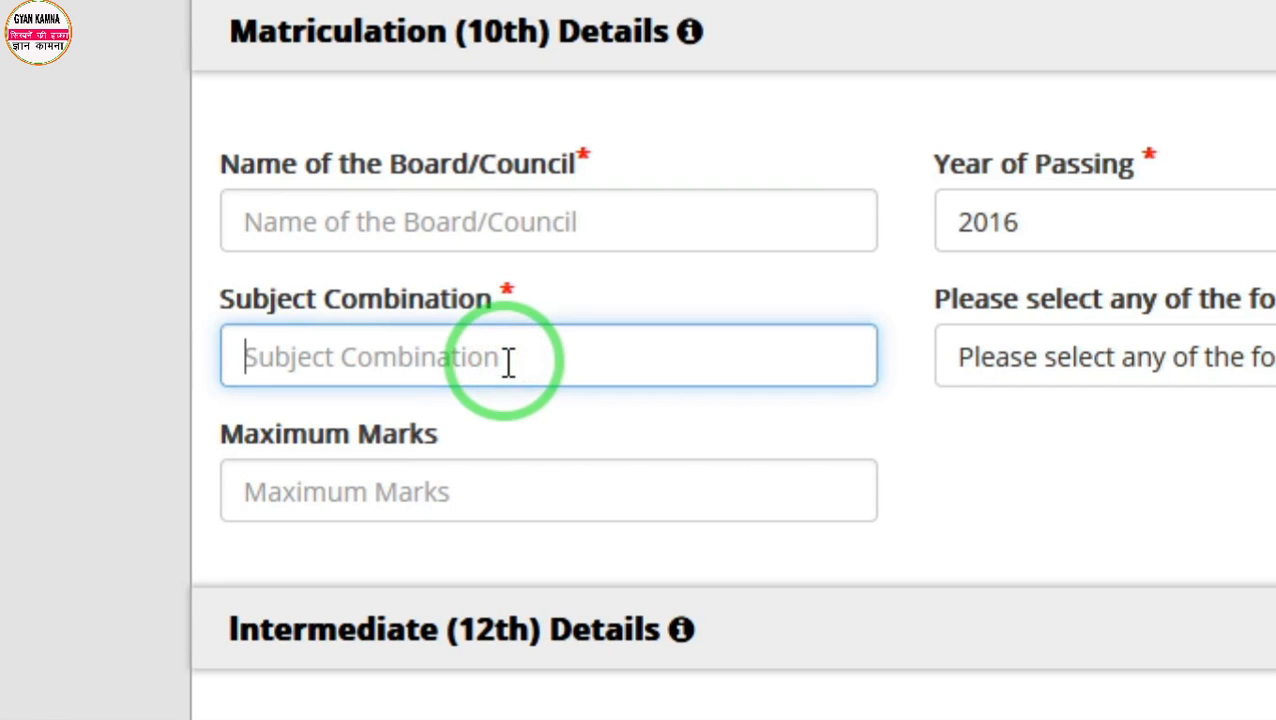
text(AS)
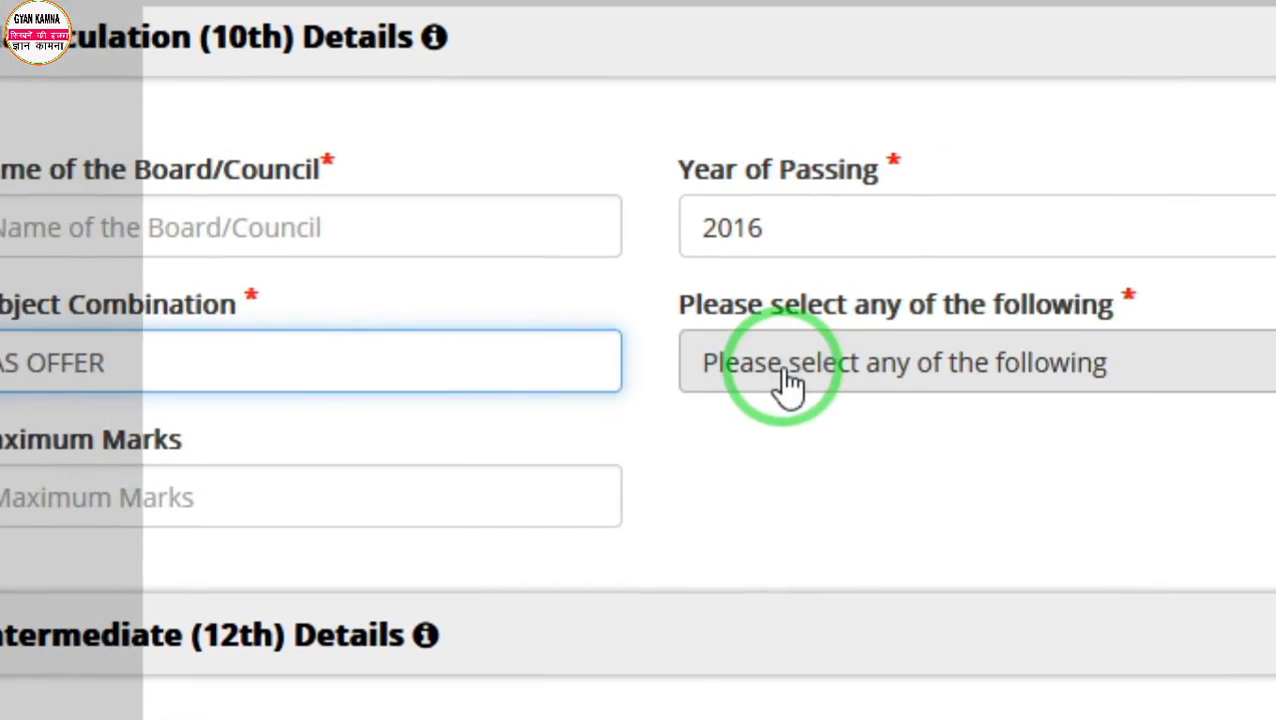
Step: Choose Percentage for the 10th result and enter 350 marks obtained out of a maximum of 650
click(789, 384)
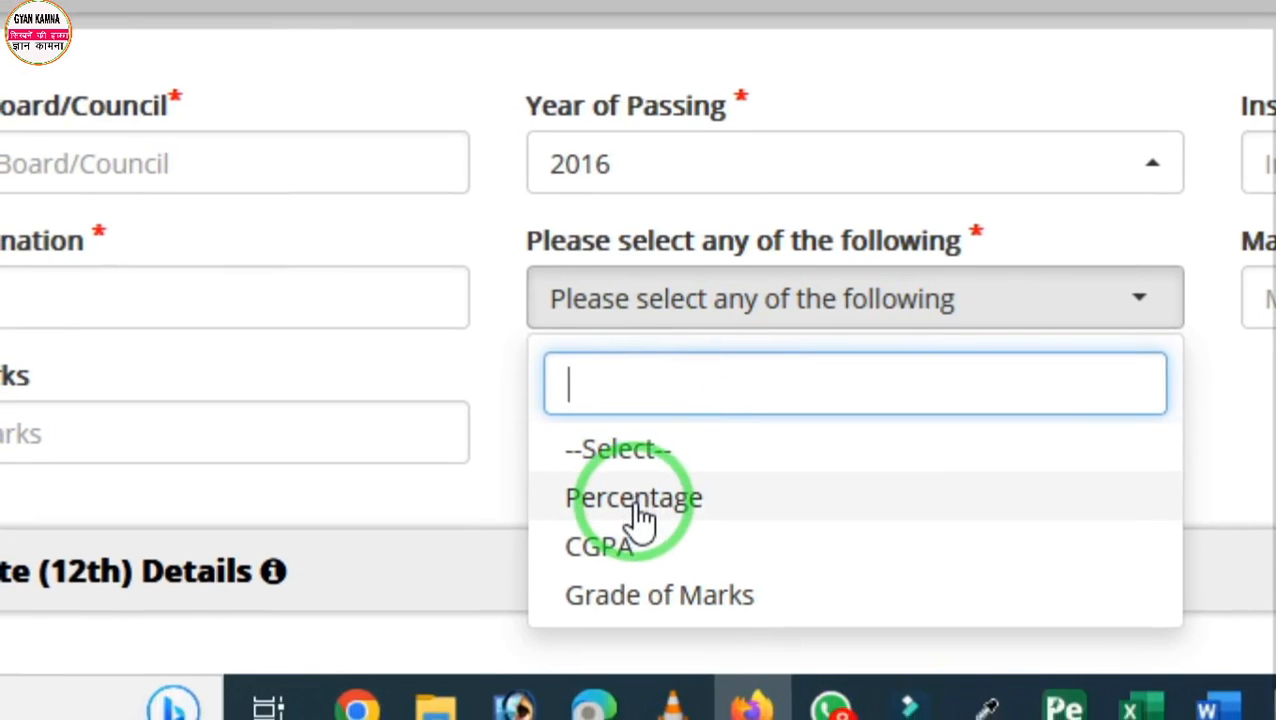
click(620, 555)
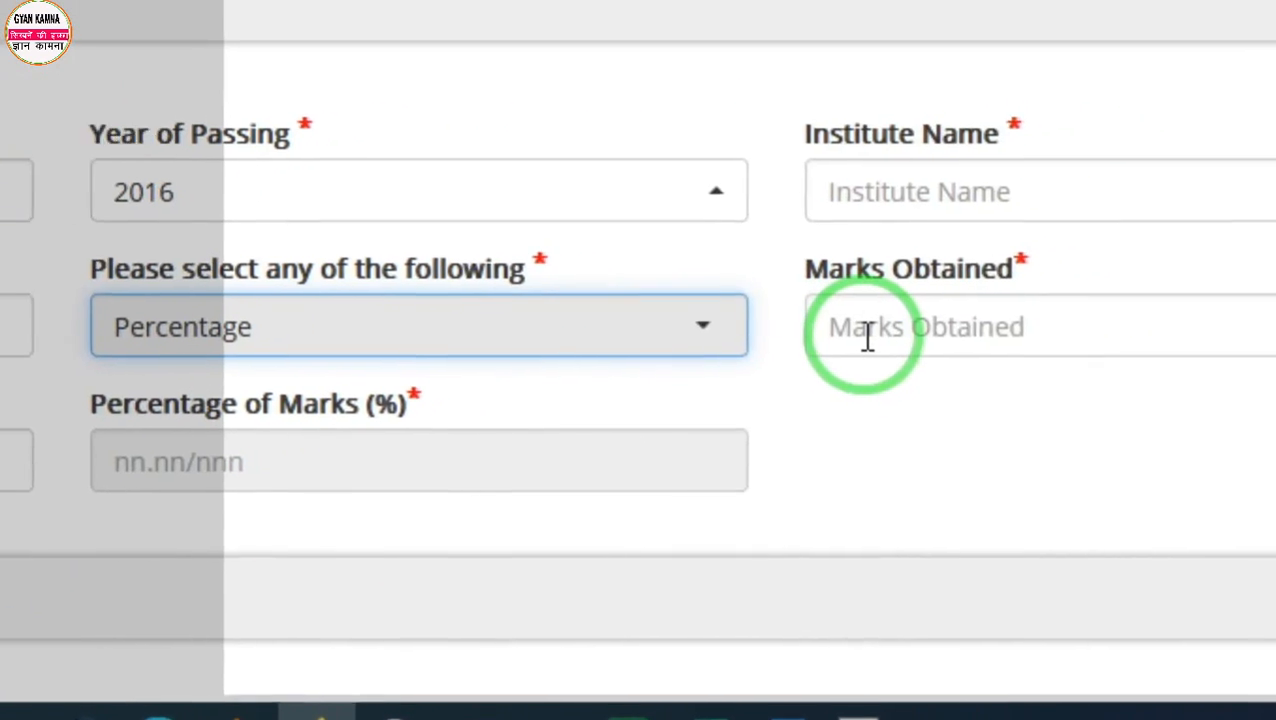
click(717, 355)
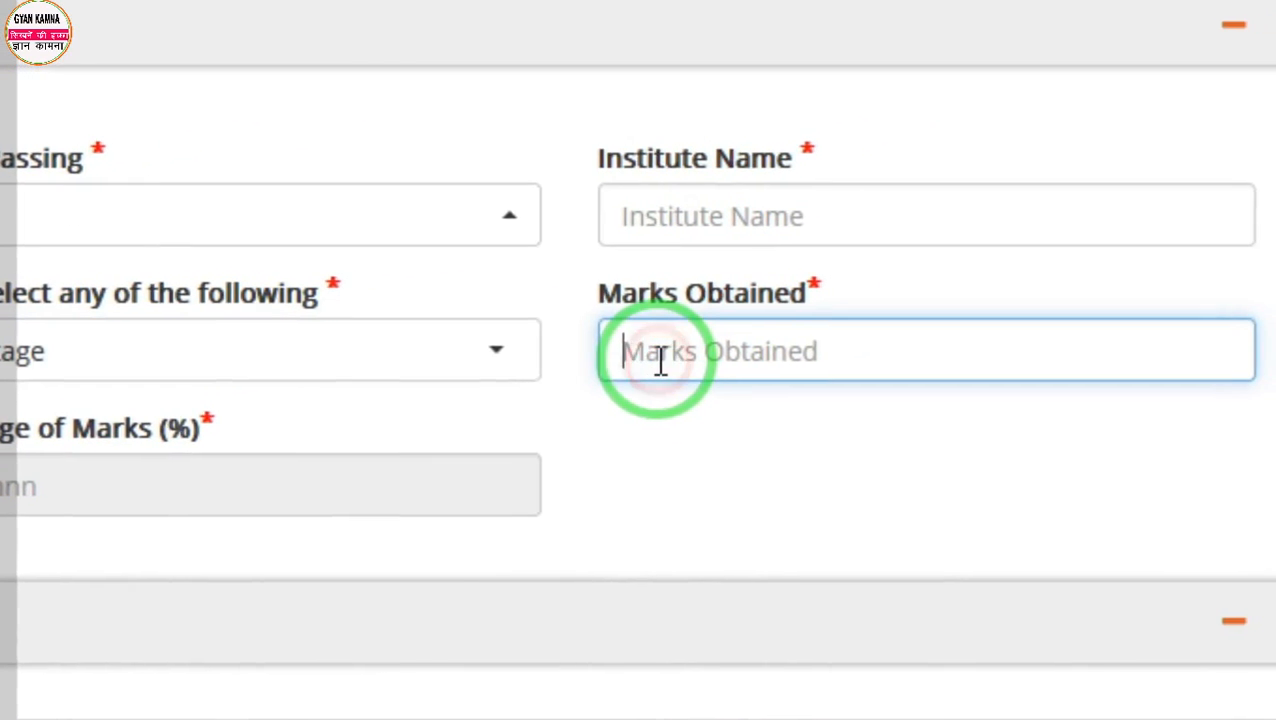
text(350)
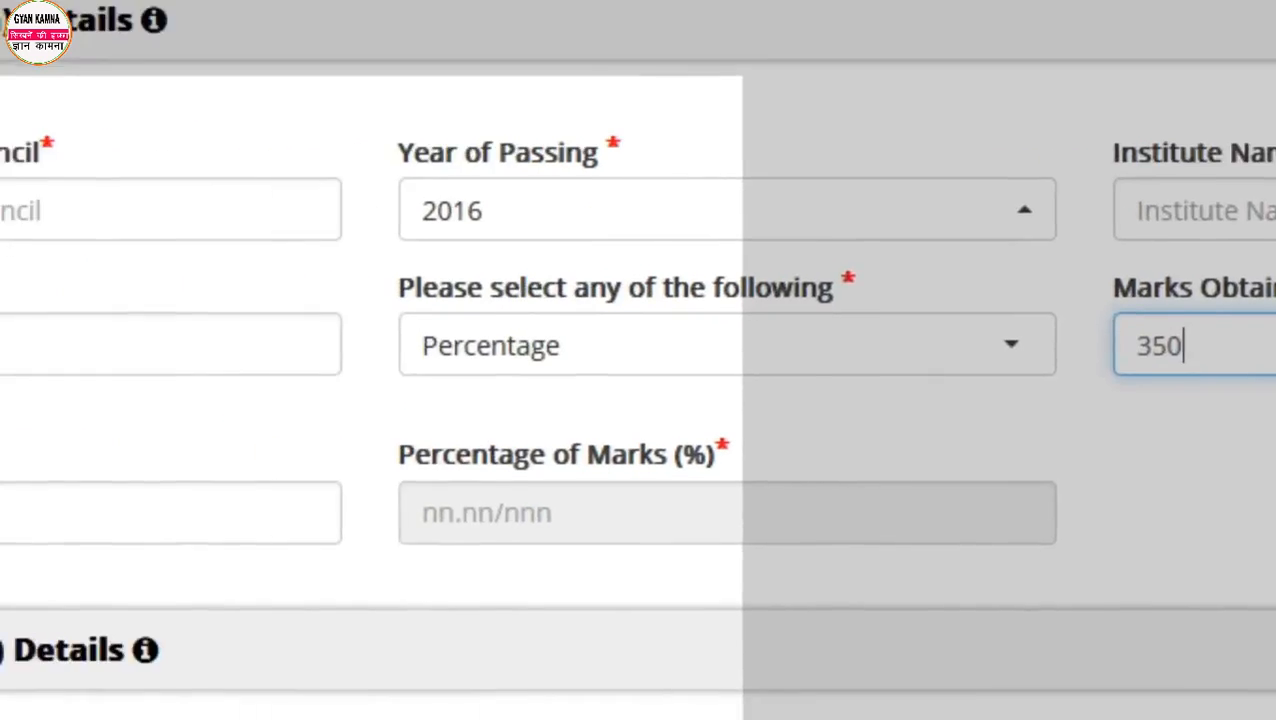
click(114, 459)
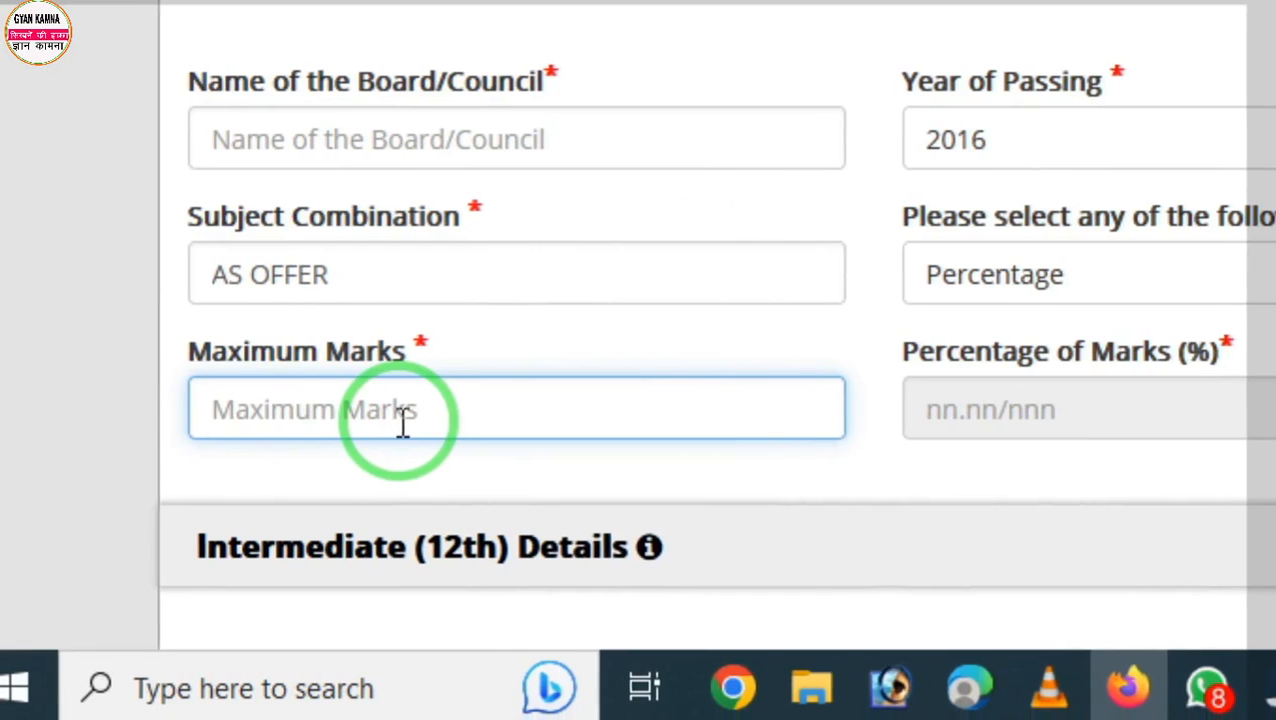
text(650)
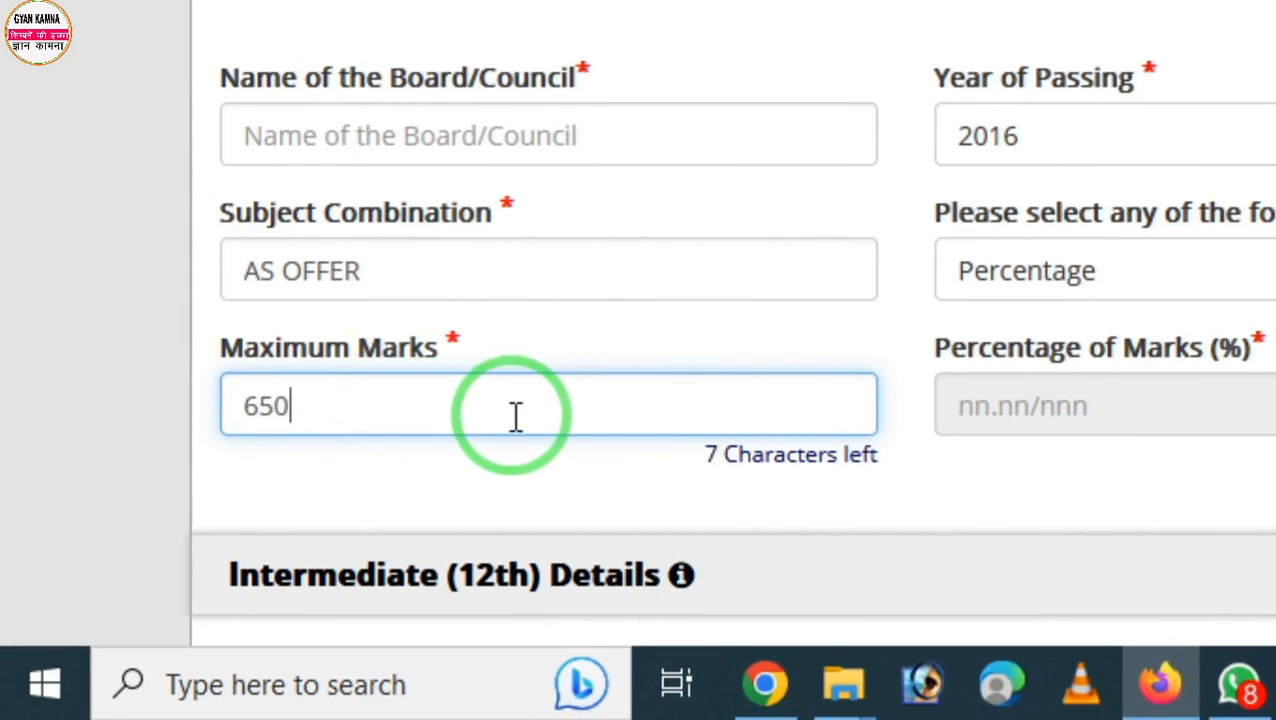
click(1065, 380)
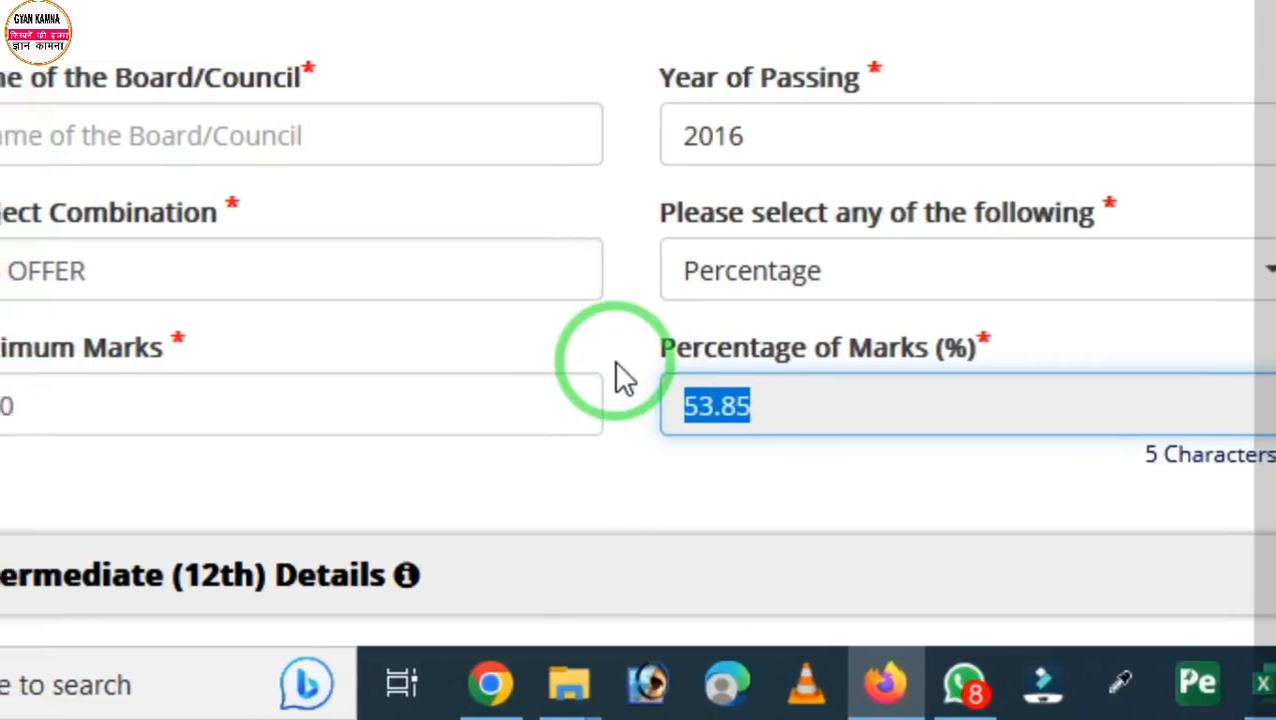
Step: Complete the 12th details with BOARD OF SECONDARY EDUCATION AJMER, year 2023, Percentage and 252 of 500 marks, and save the qualification section to continue
scroll(550, 400, down, 3)
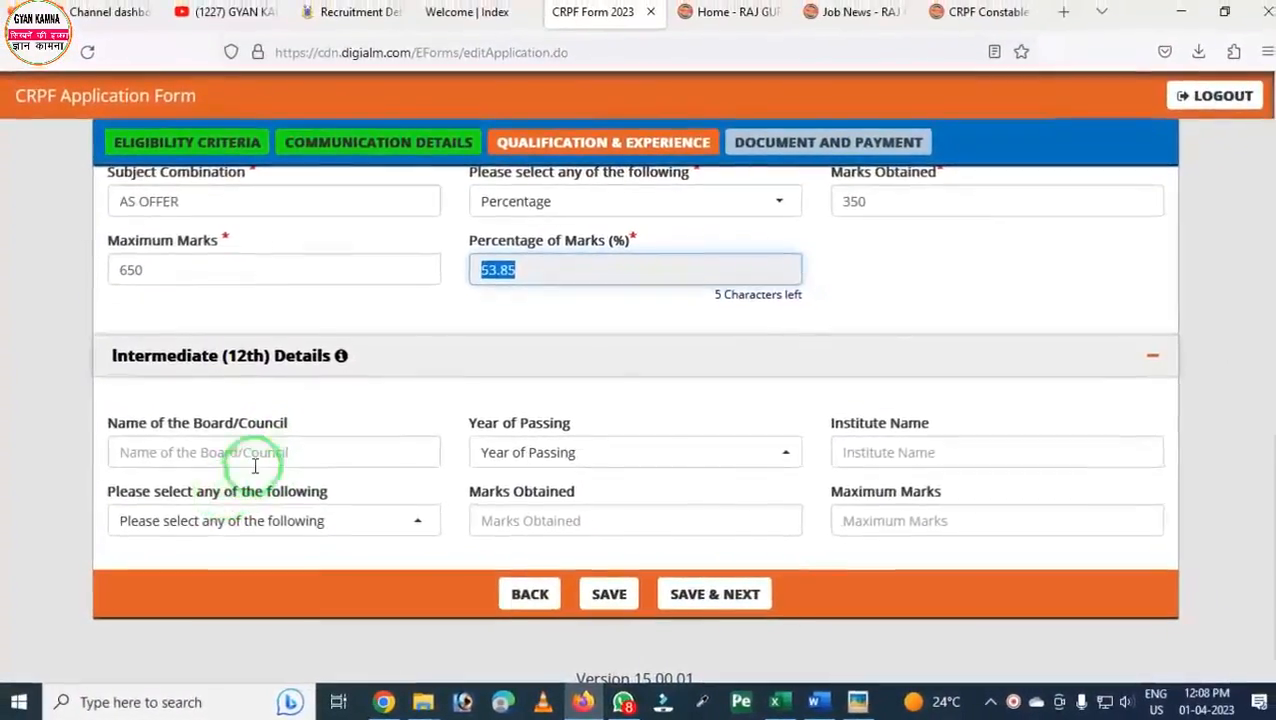
click(661, 461)
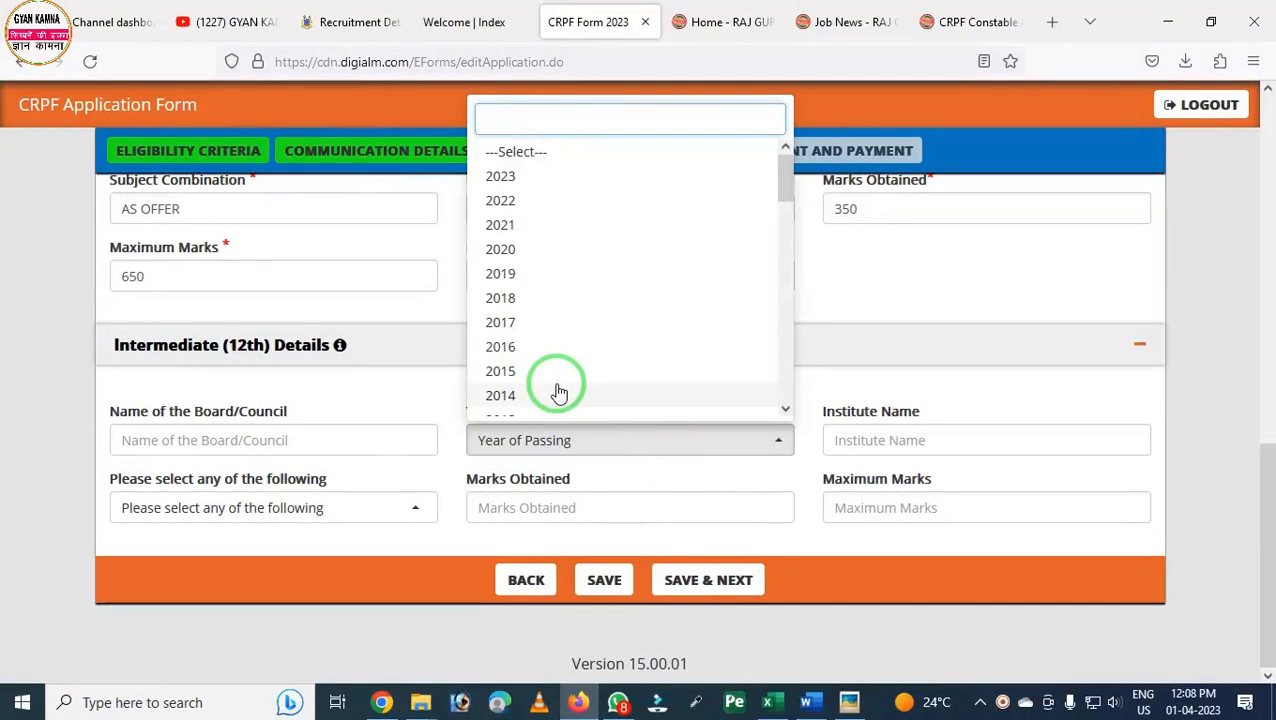
scroll(550, 375, down, 2)
click(535, 333)
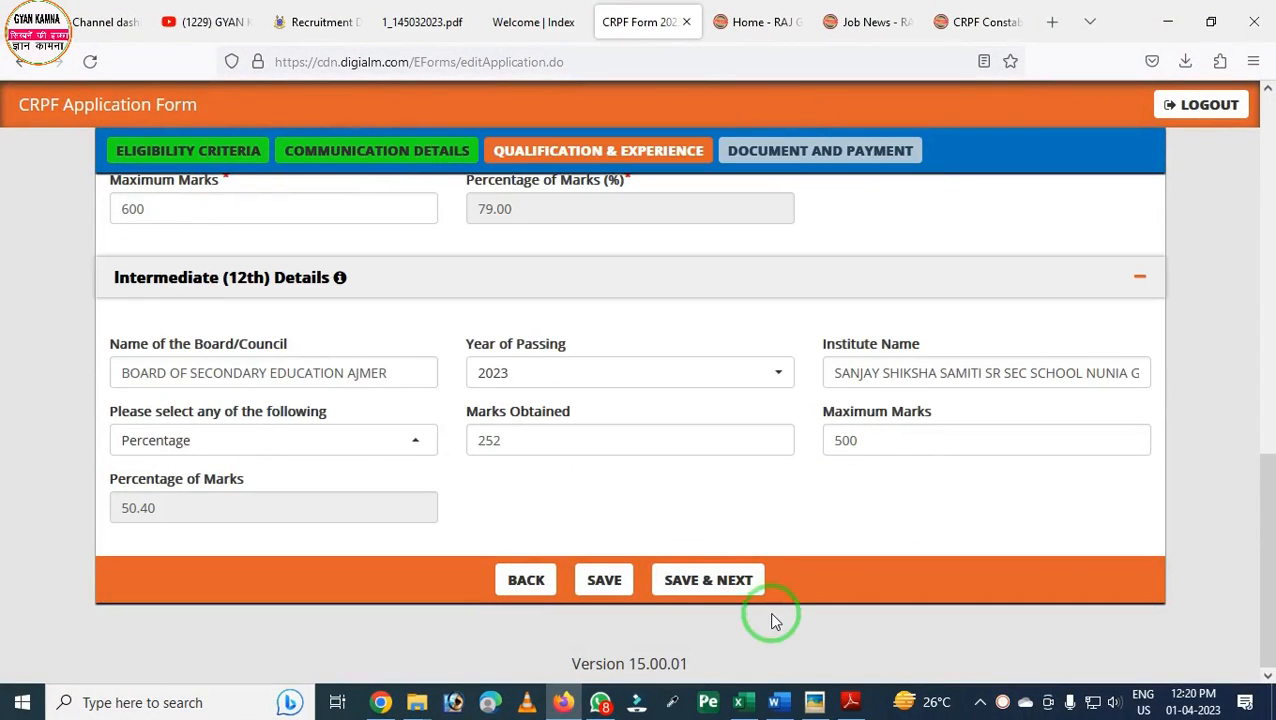
click(733, 581)
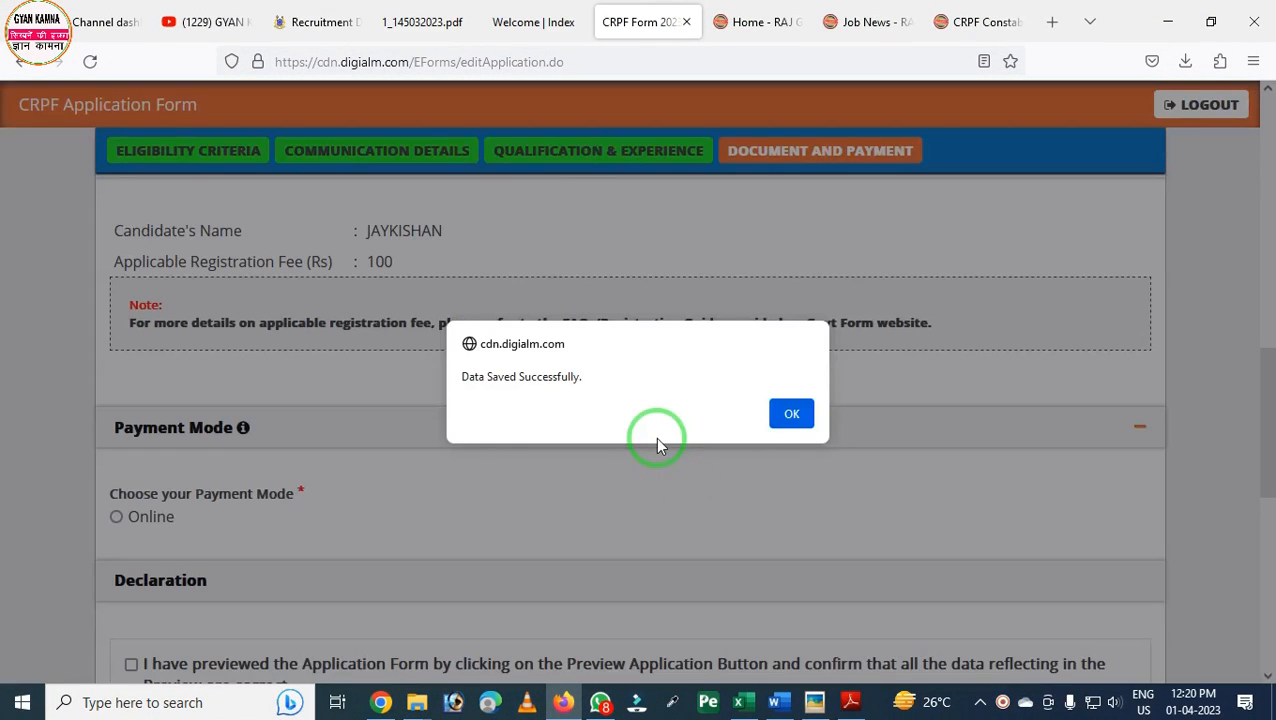
click(791, 413)
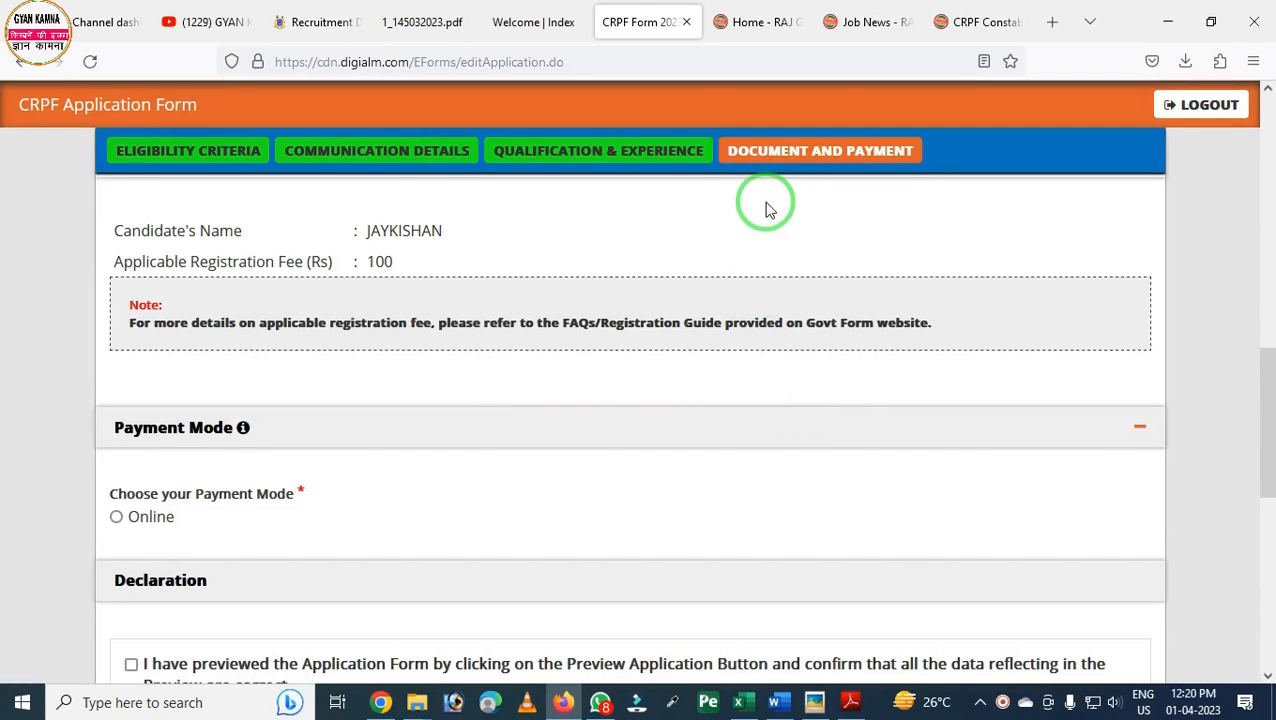
Step: Examine the Documents Upload requirements for the passport photo, signature, 10th and 12th marksheets and caste certificate
mouse_move(733, 148)
mouse_down()
mouse_move(815, 186)
mouse_move(911, 186)
mouse_move(911, 197)
mouse_up()
key(Escape)
scroll(441, 367, down, 2)
scroll(441, 367, up, 6)
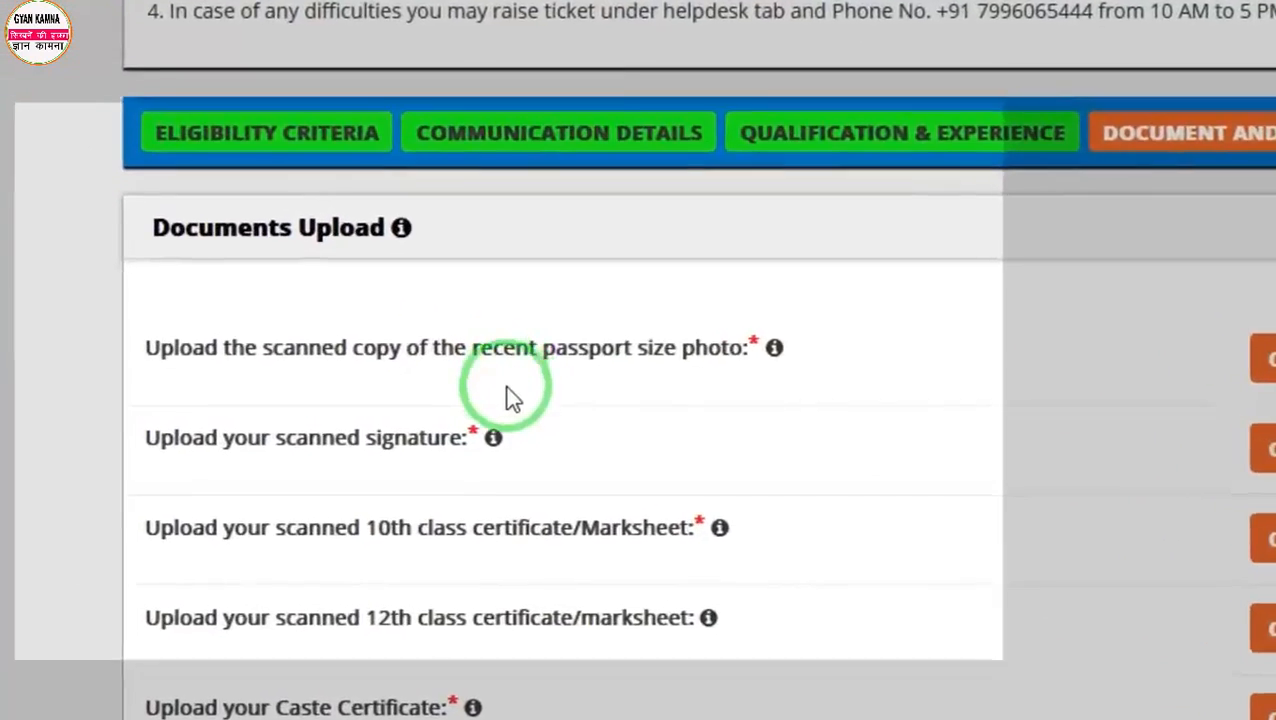
mouse_move(334, 426)
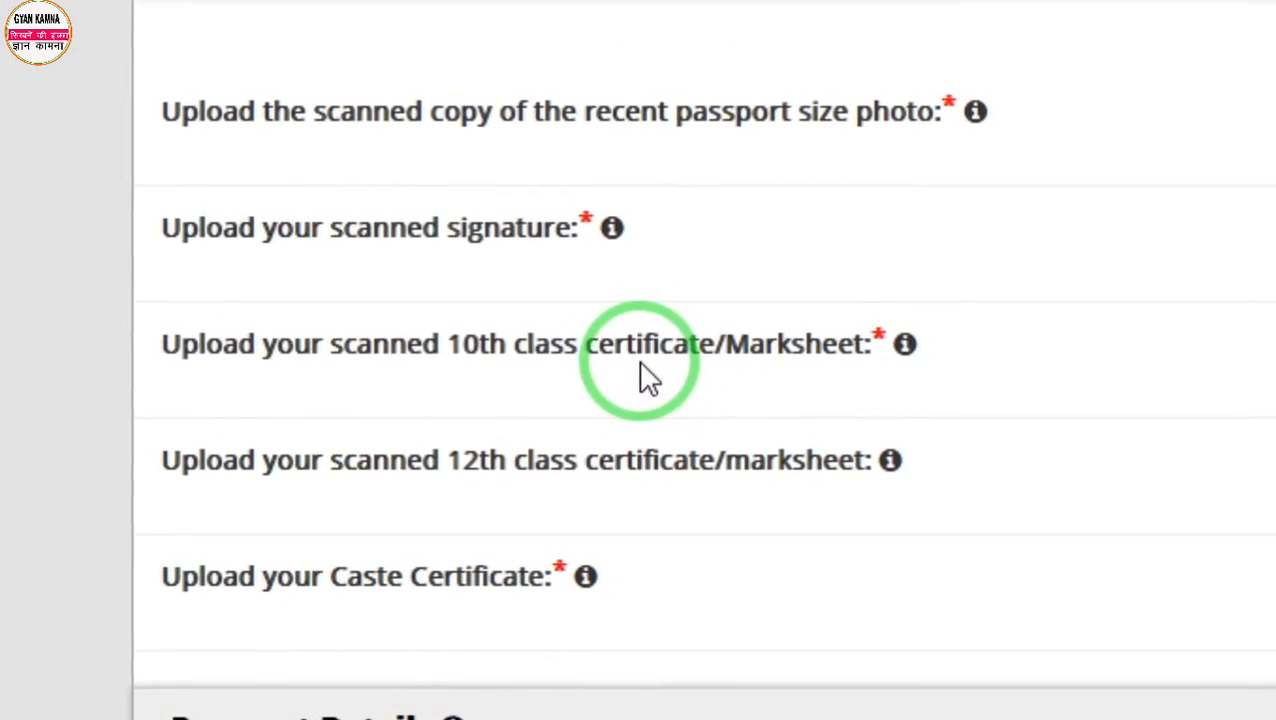
scroll(638, 365, down, 1)
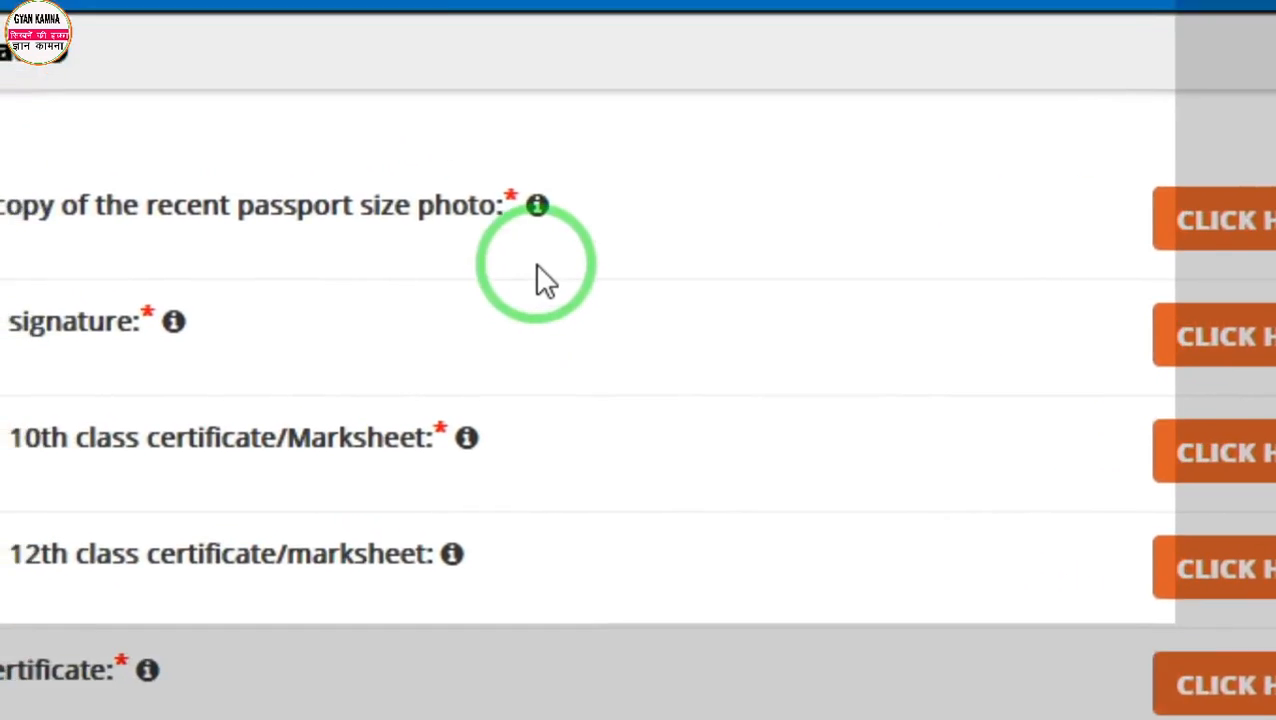
Step: Upload the candidate's passport-size photograph as a JPG in Documents Upload and view the uploaded photo
mouse_move(538, 208)
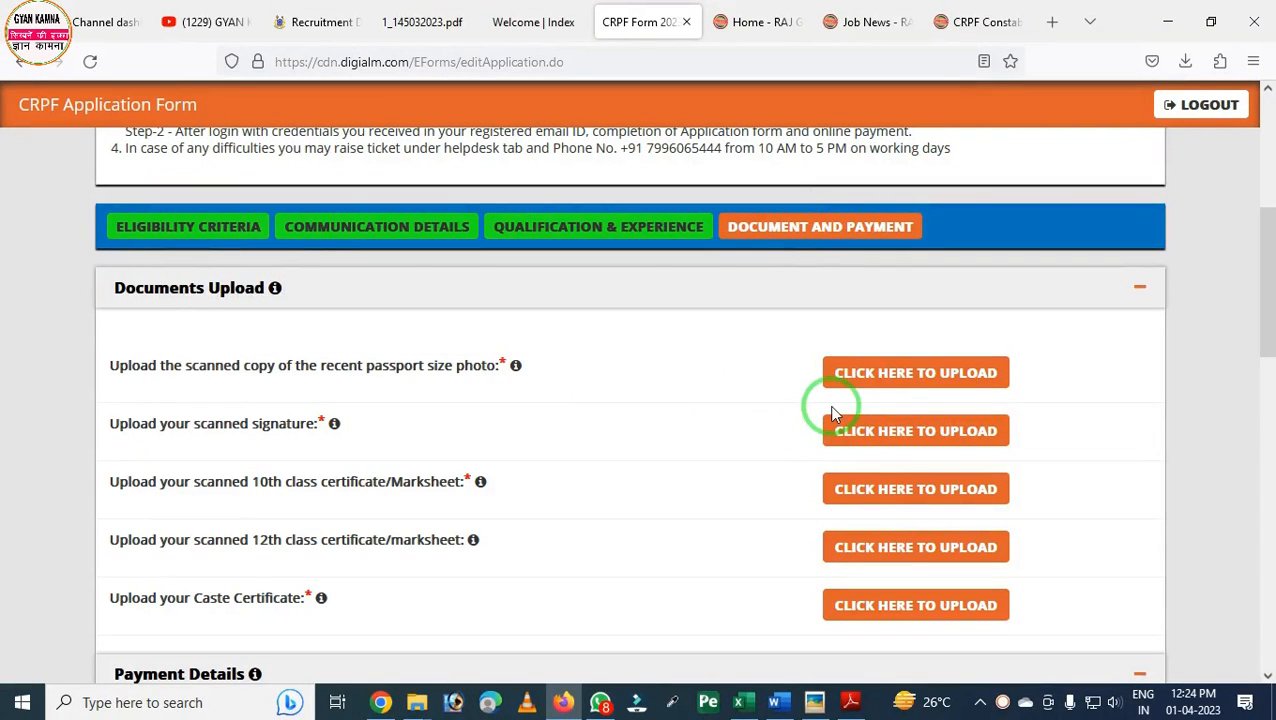
mouse_move(792, 293)
mouse_down()
mouse_move(874, 516)
mouse_move(1047, 624)
mouse_up()
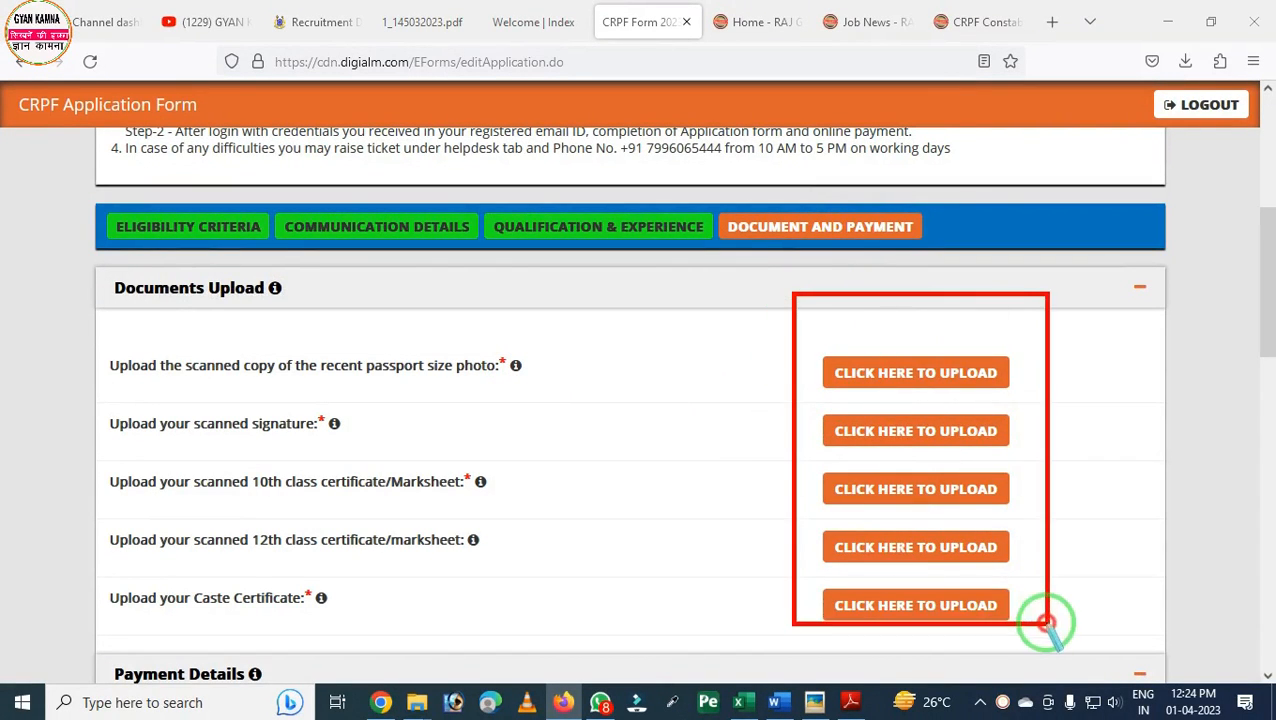
right_click(773, 461)
click(915, 380)
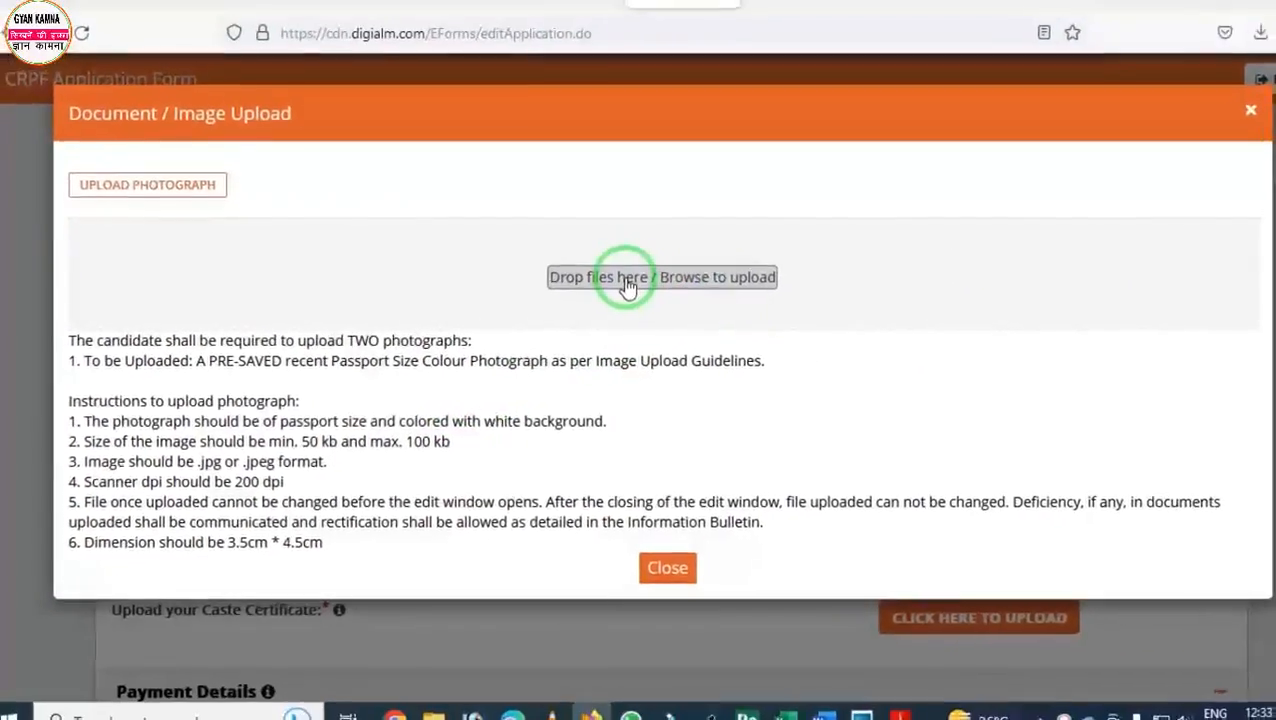
click(627, 285)
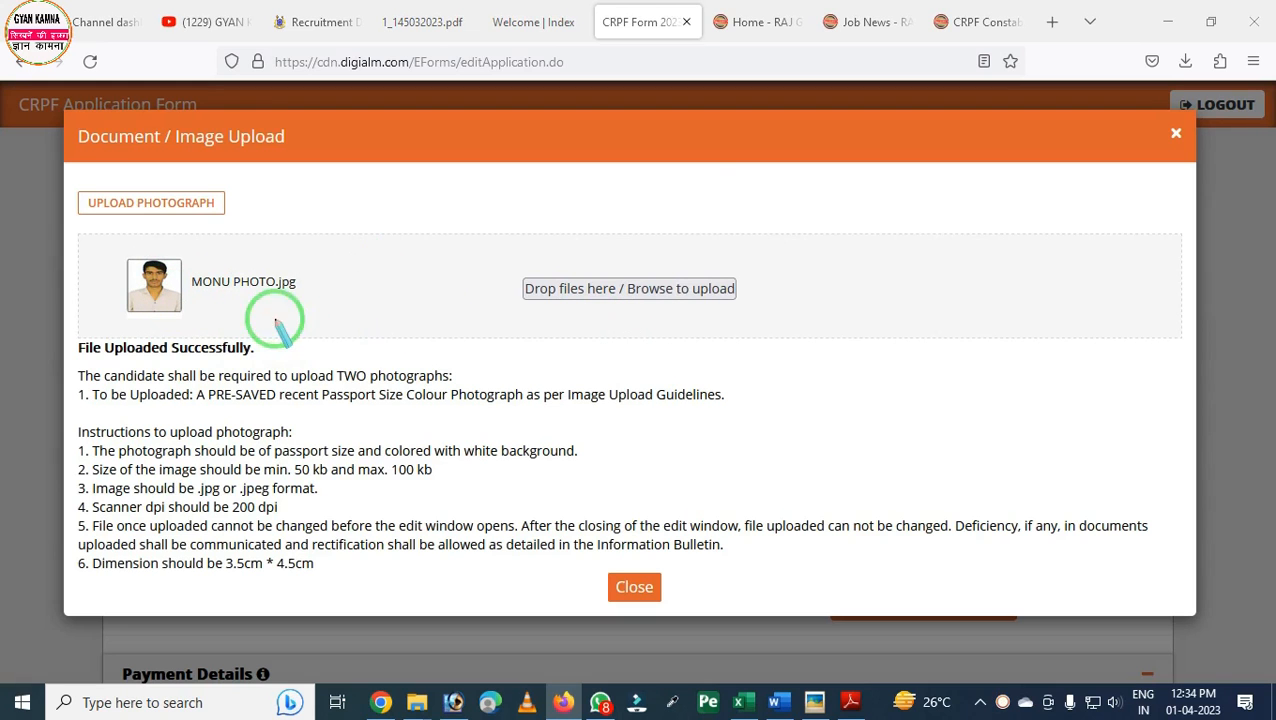
click(636, 589)
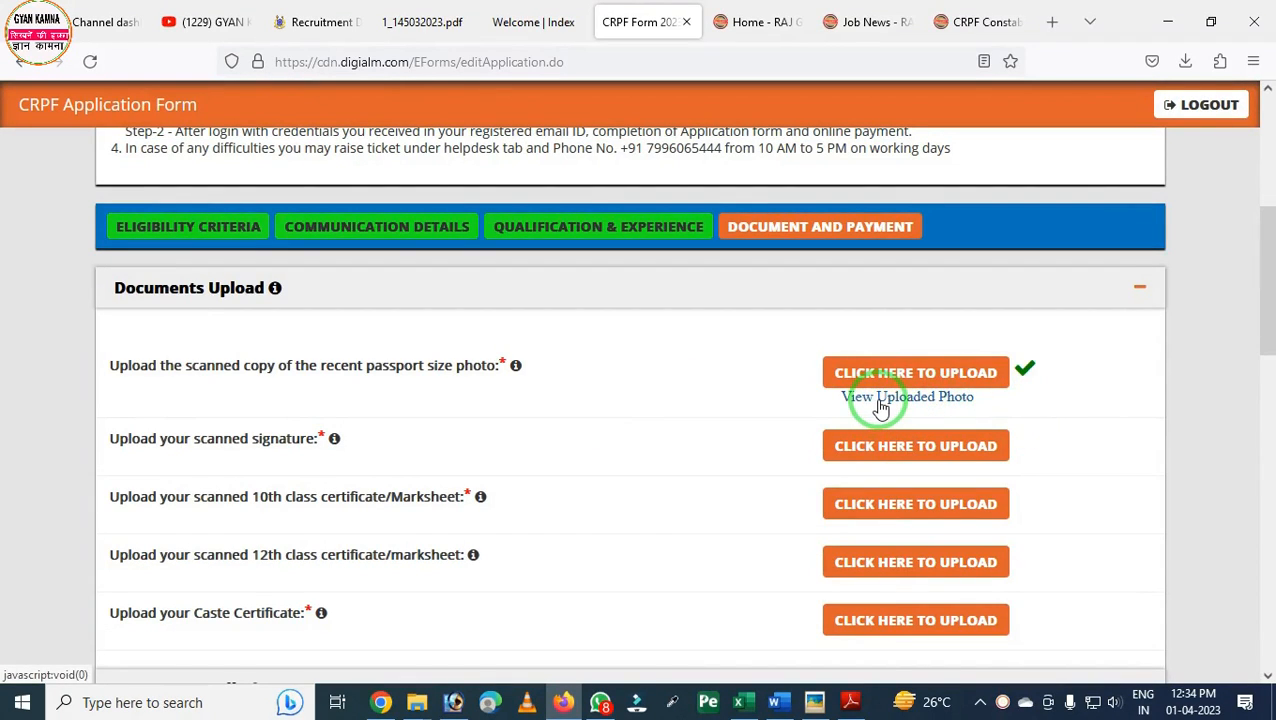
click(881, 397)
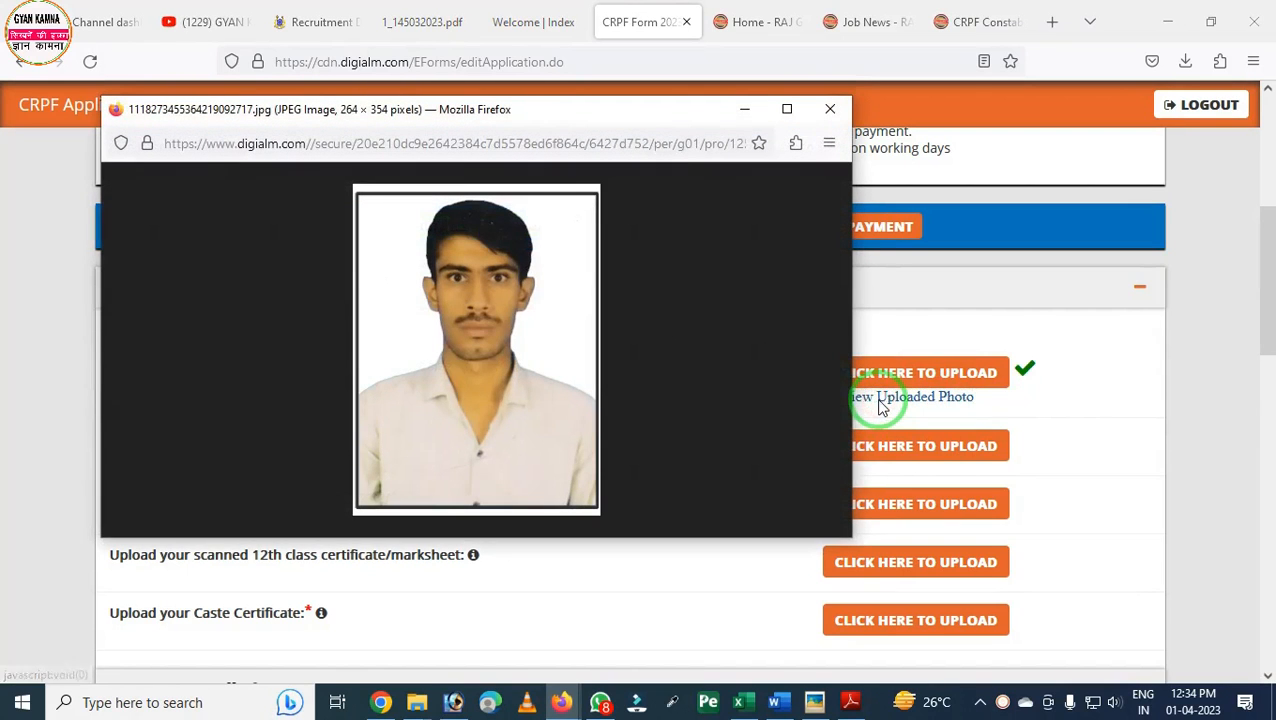
click(829, 110)
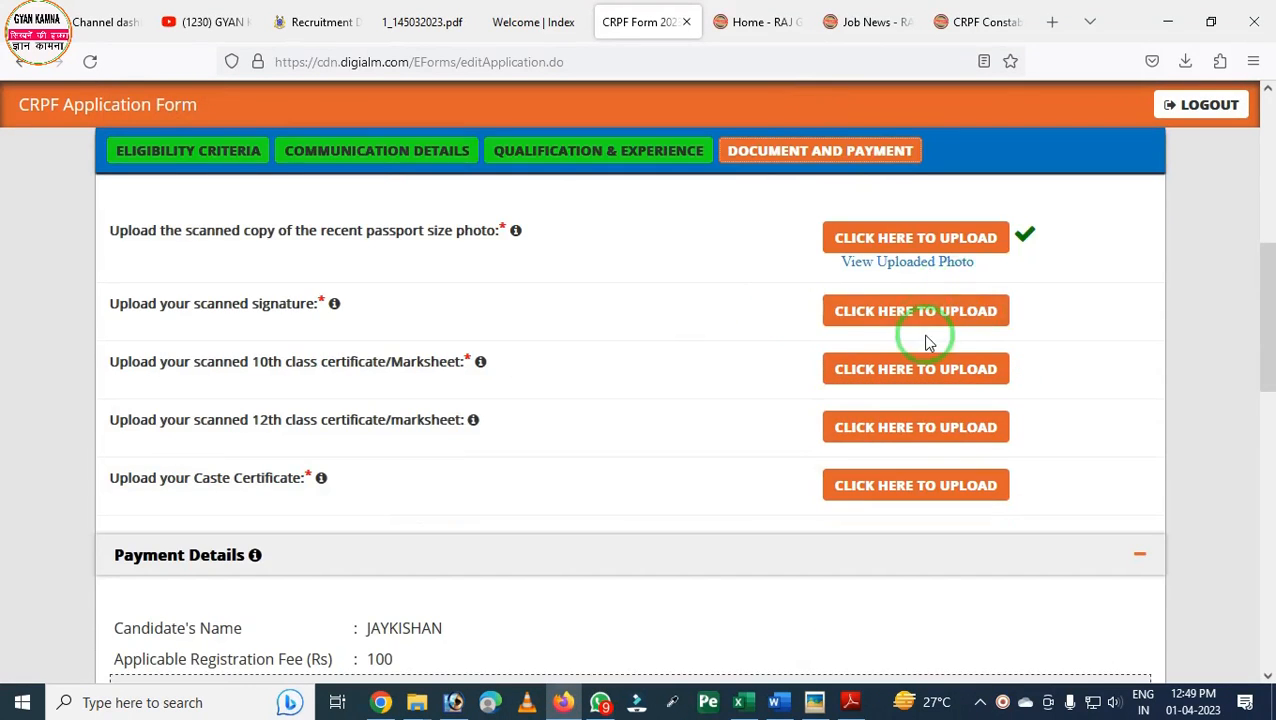
Step: Upload the scanned signature file 1.jpg from the MONUD DOCUMETN folder
click(922, 309)
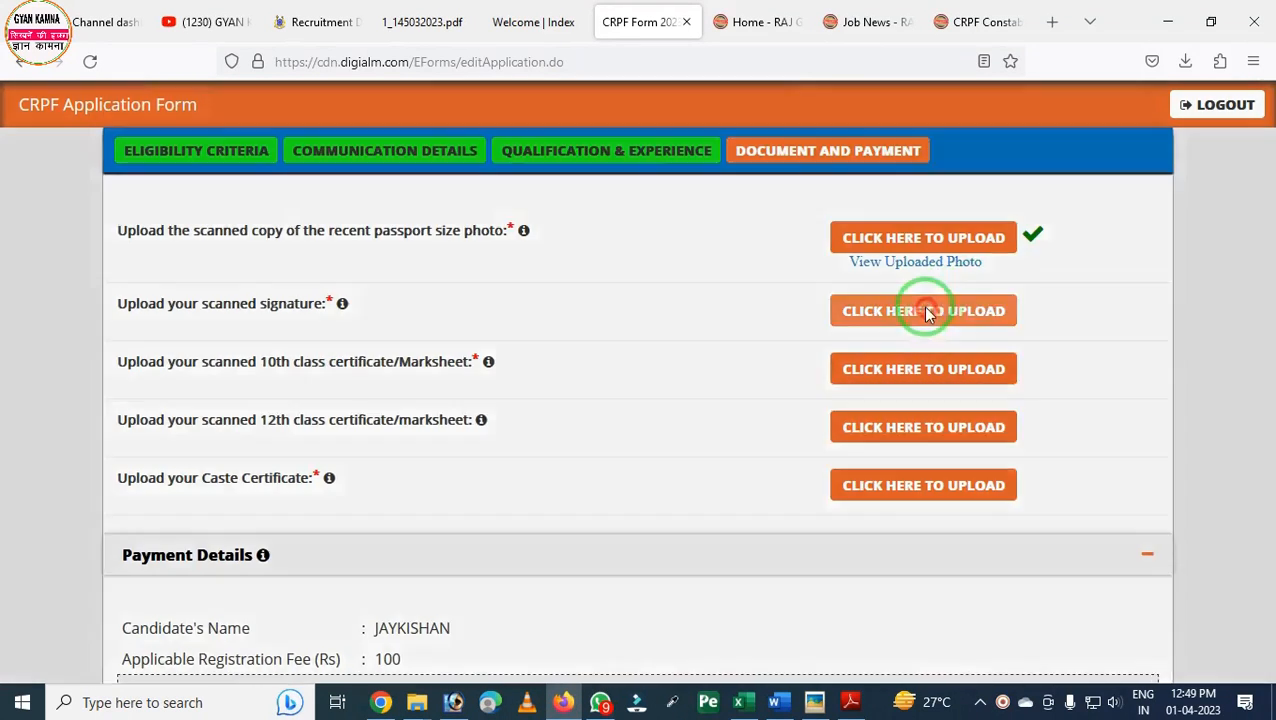
click(588, 288)
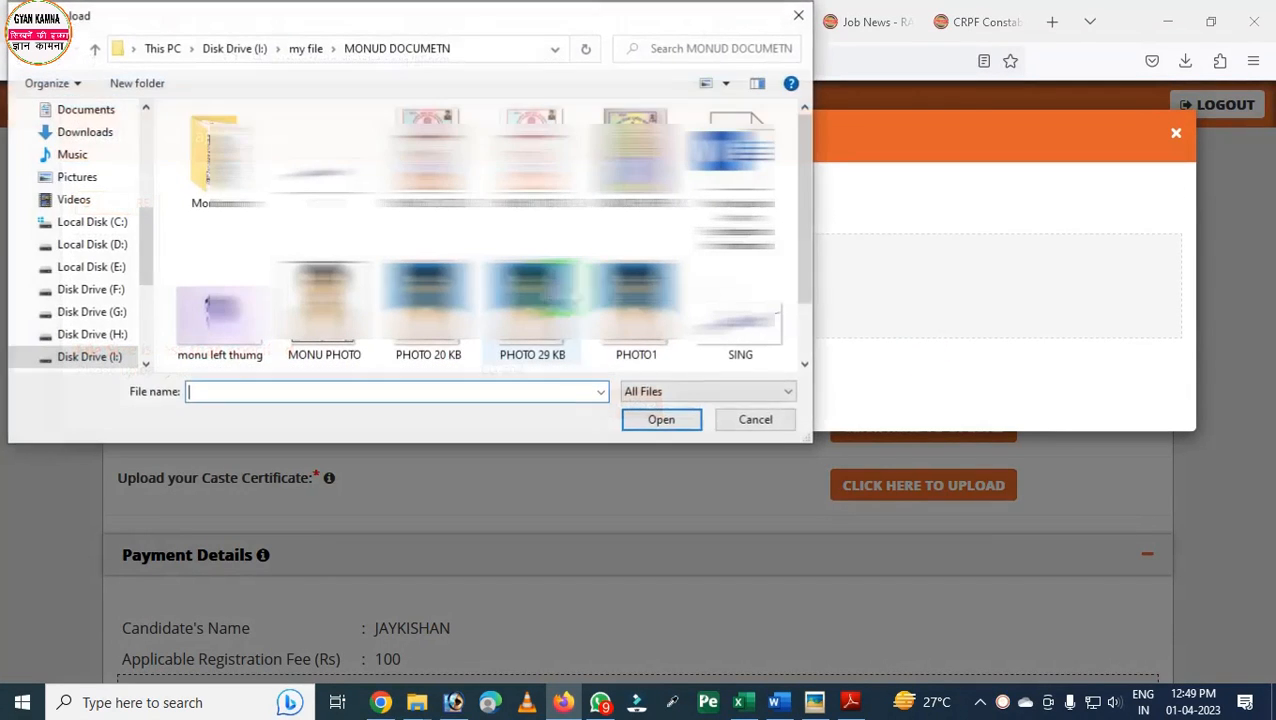
double_click(313, 194)
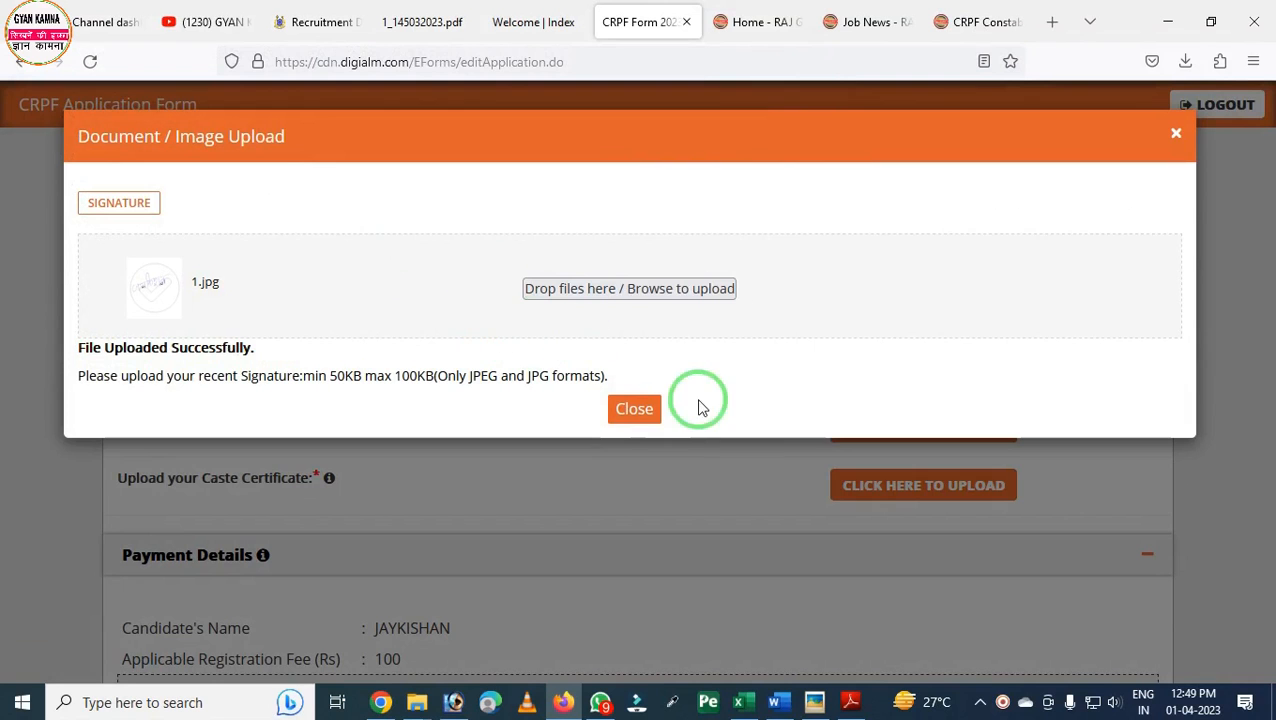
click(651, 414)
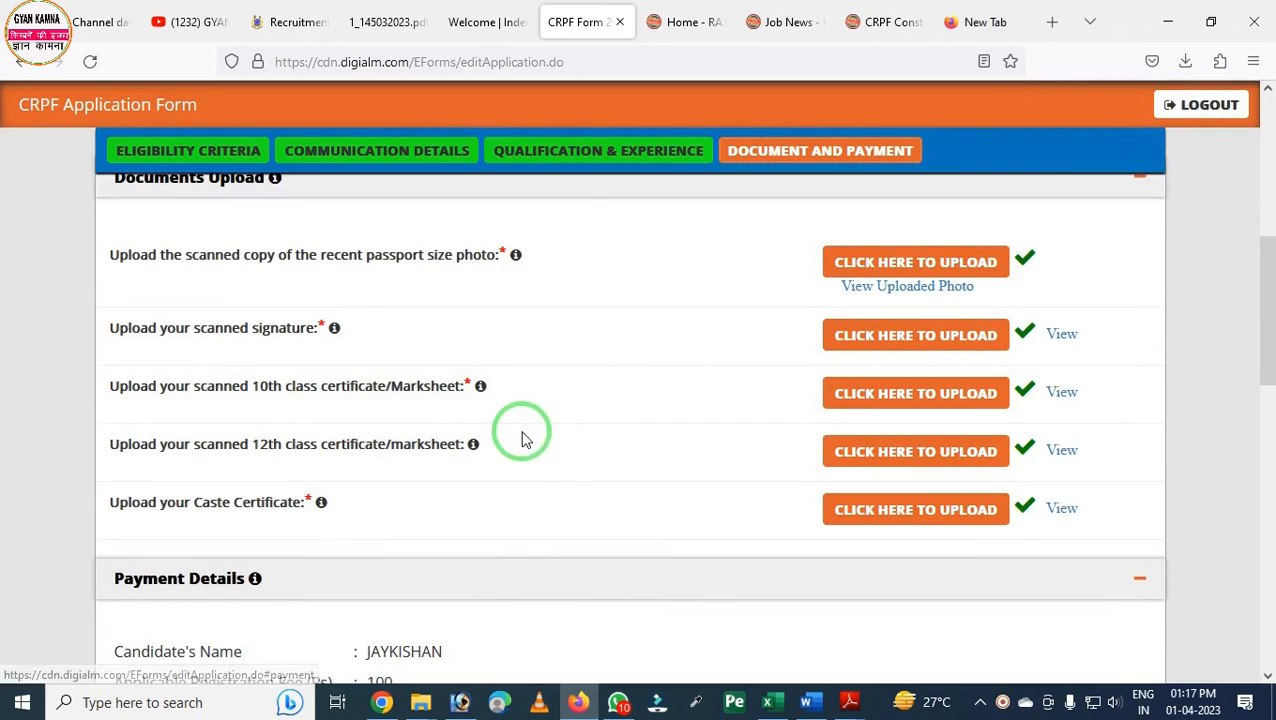
Step: Select Online as the payment mode for the registration fee
scroll(333, 433, down, 3)
scroll(281, 433, down, 1)
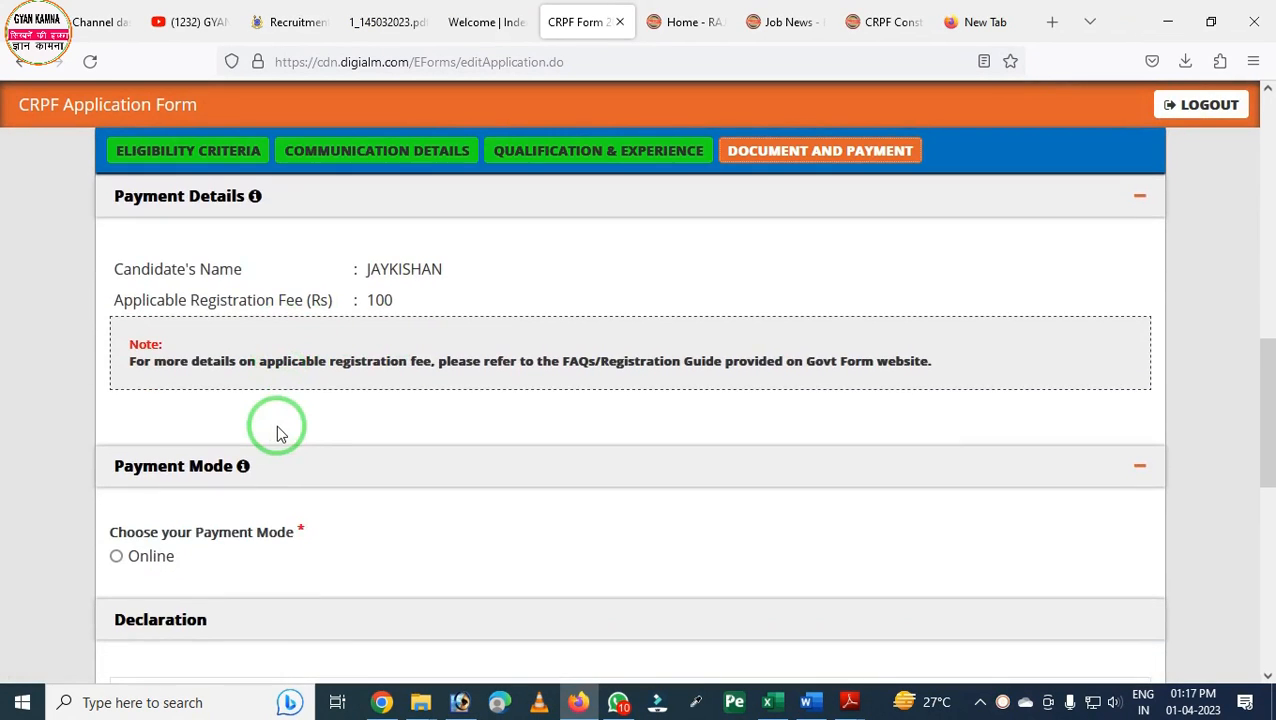
scroll(278, 433, down, 2)
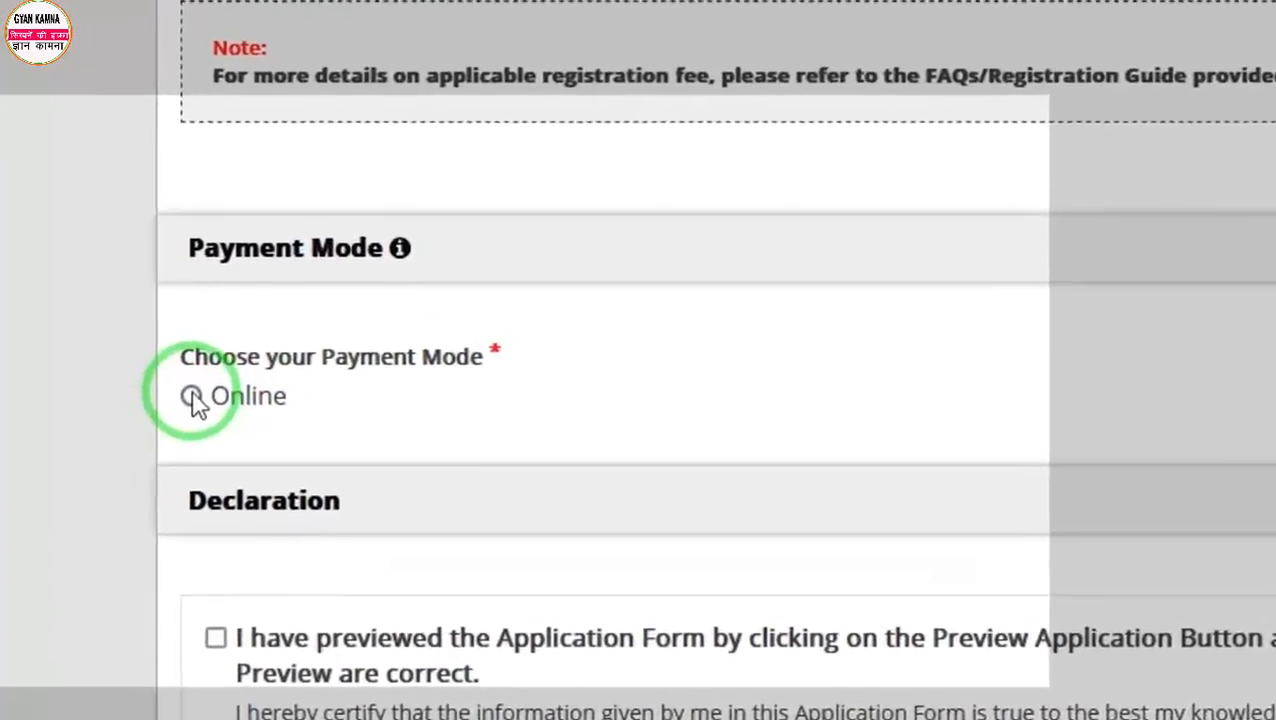
click(117, 460)
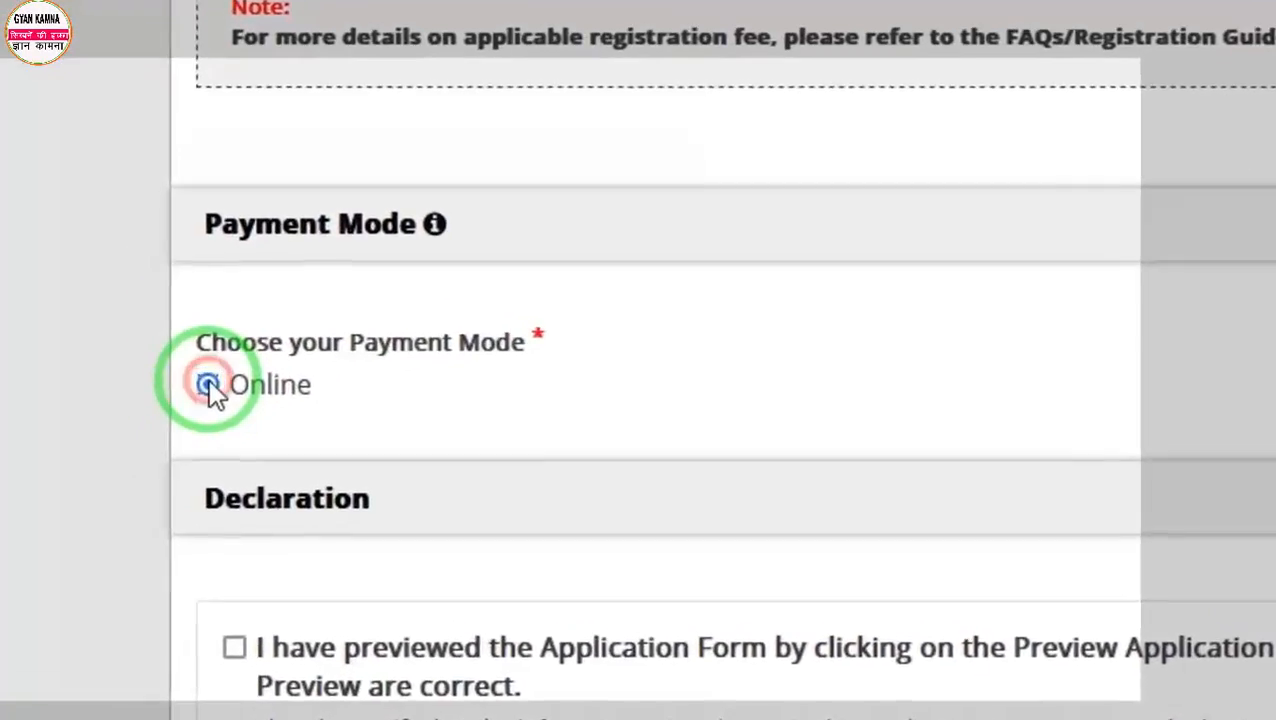
Step: Accept all five statements in the Declaration, from having previewed the application form through I Agree
scroll(560, 410, down, 5)
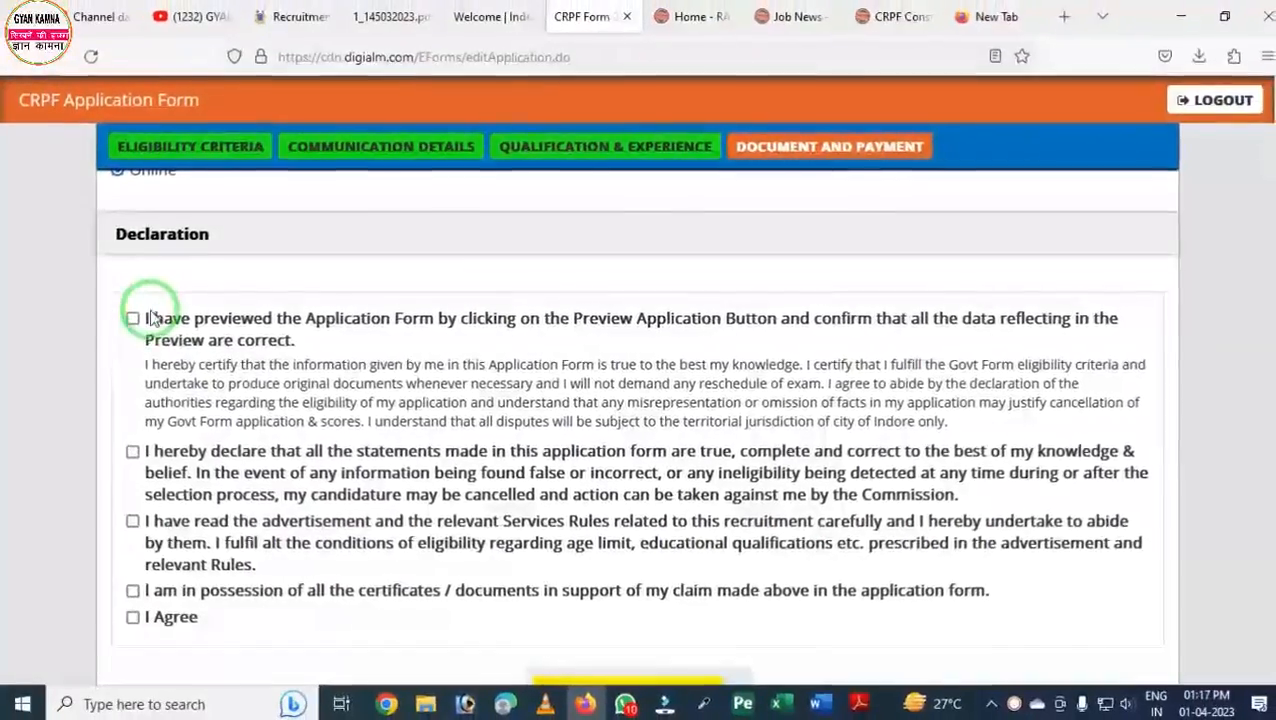
click(132, 318)
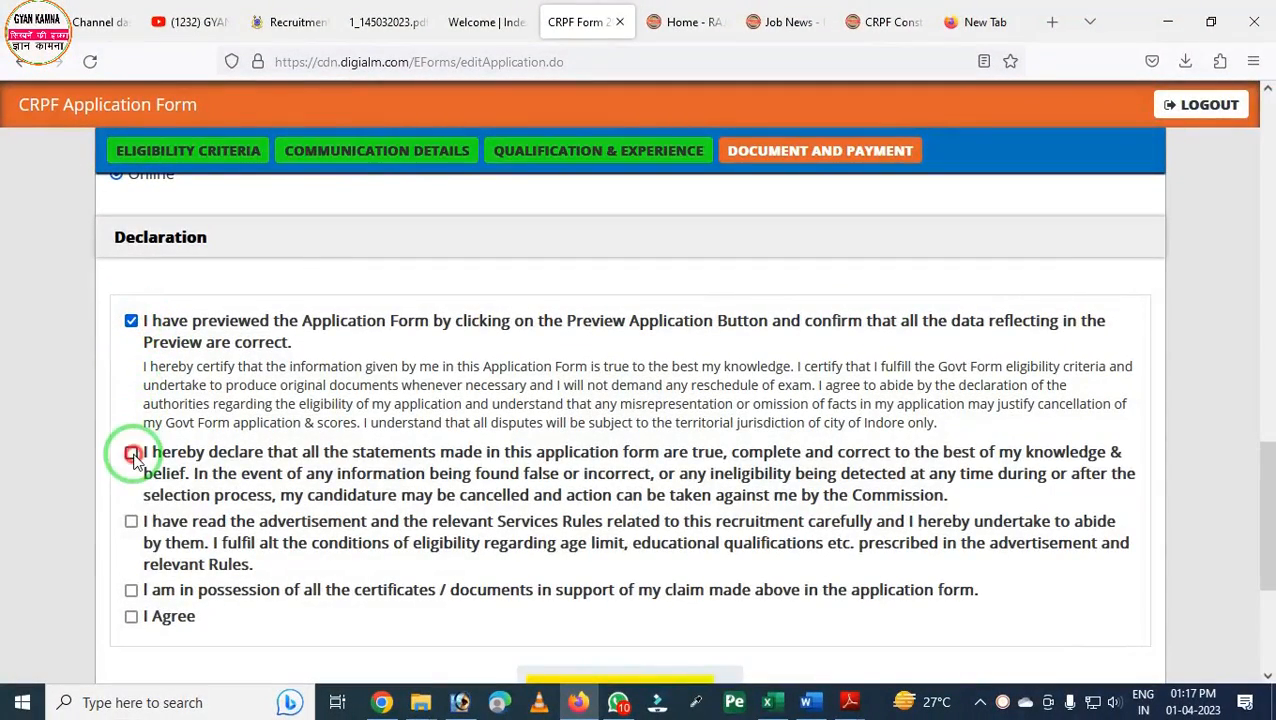
click(132, 455)
click(130, 591)
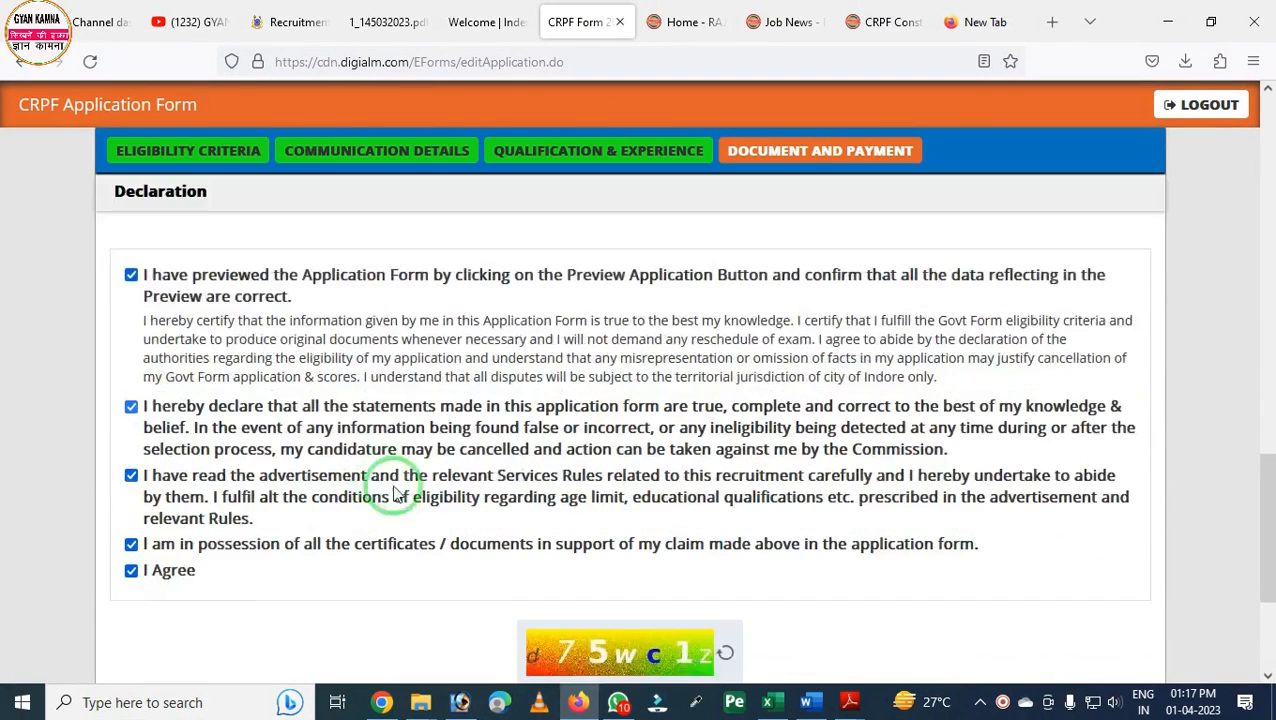
Step: Preview the application form and review its personal, post, address, qualification, payment and declaration details
scroll(540, 442, down, 3)
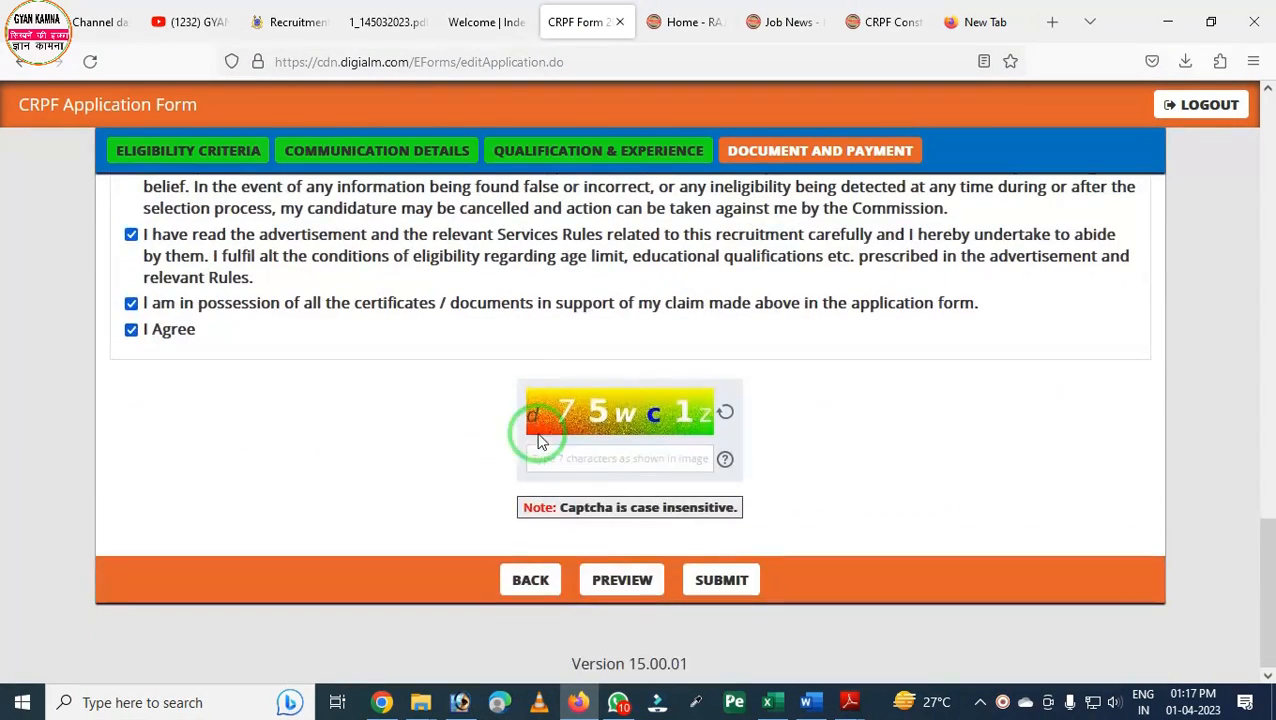
click(604, 560)
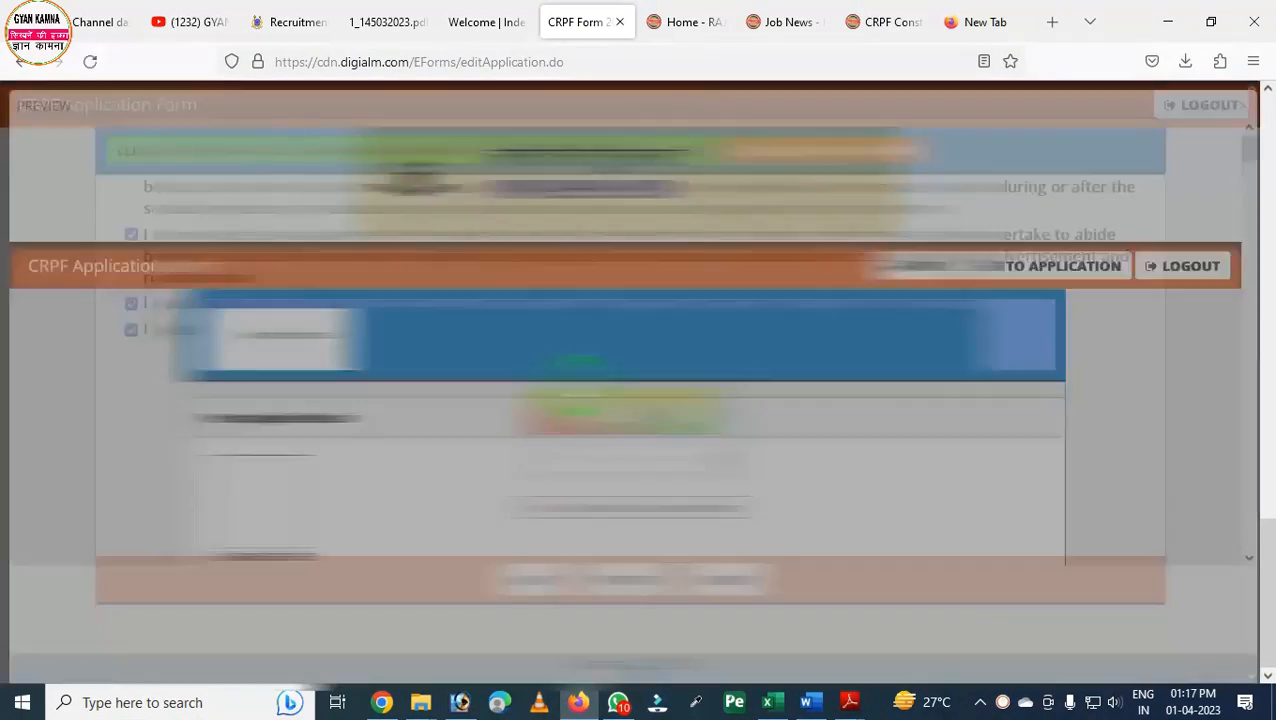
scroll(617, 377, down, 6)
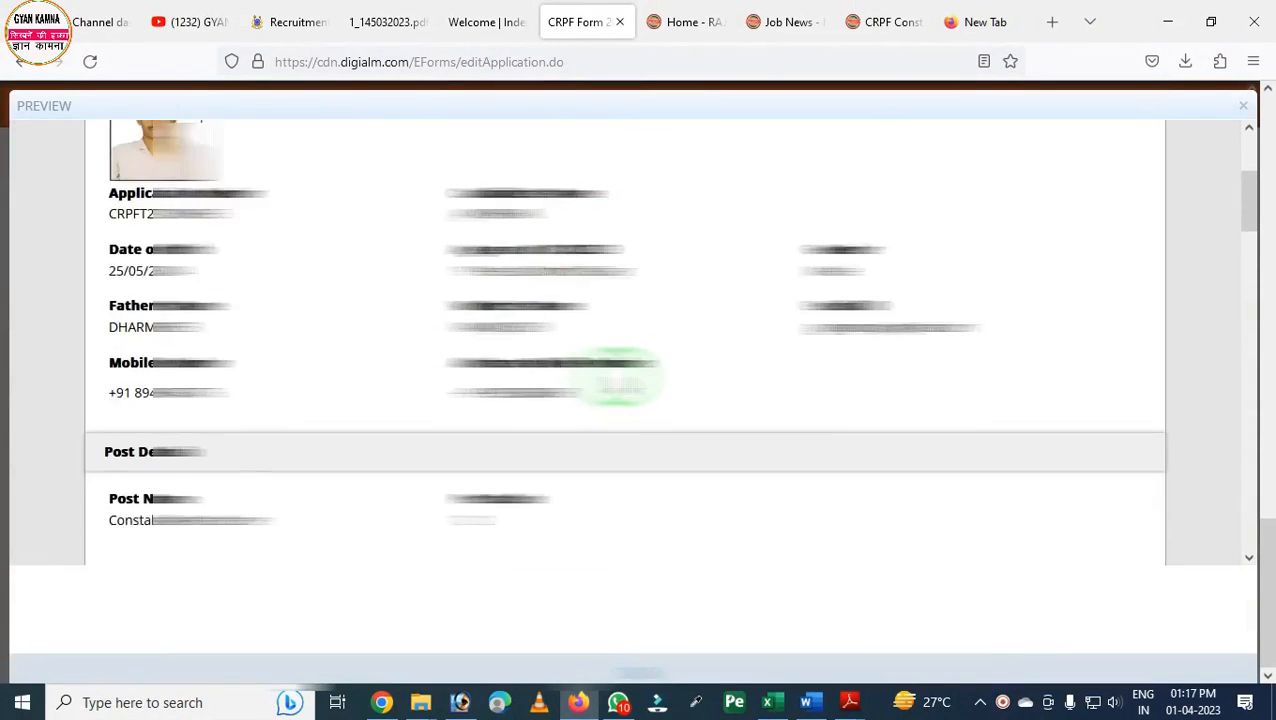
scroll(617, 377, down, 15)
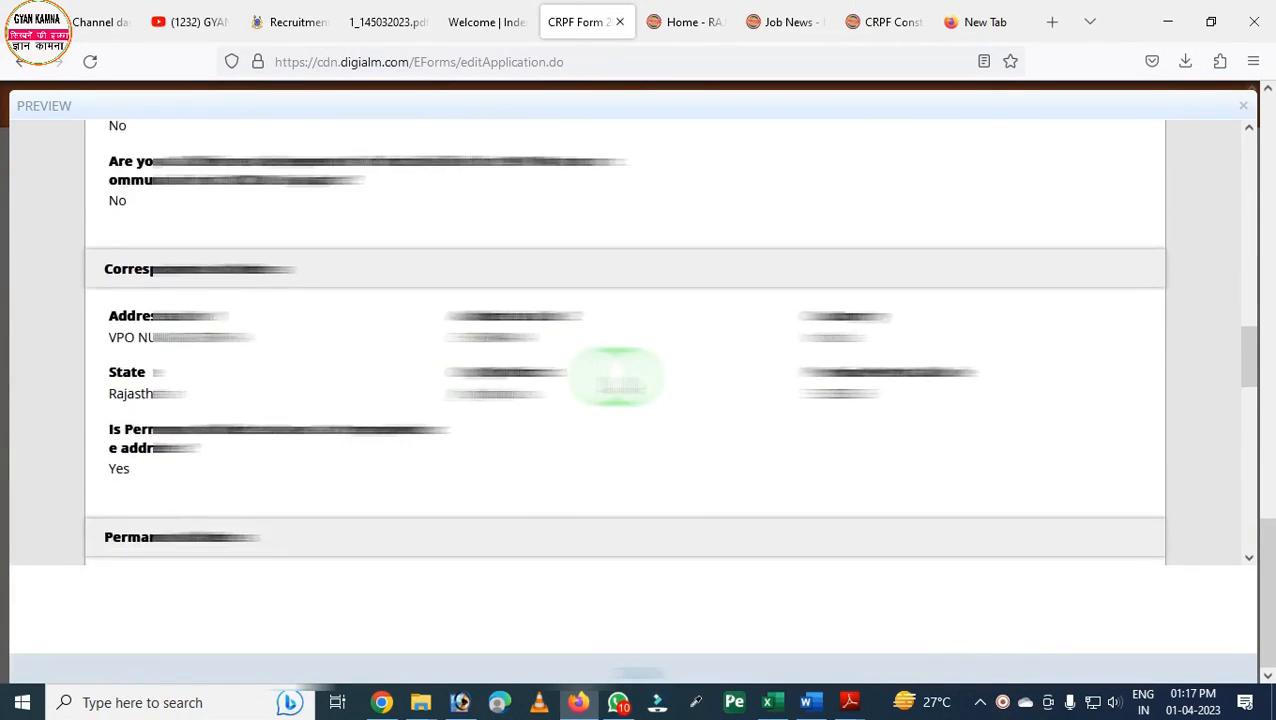
scroll(617, 377, down, 4)
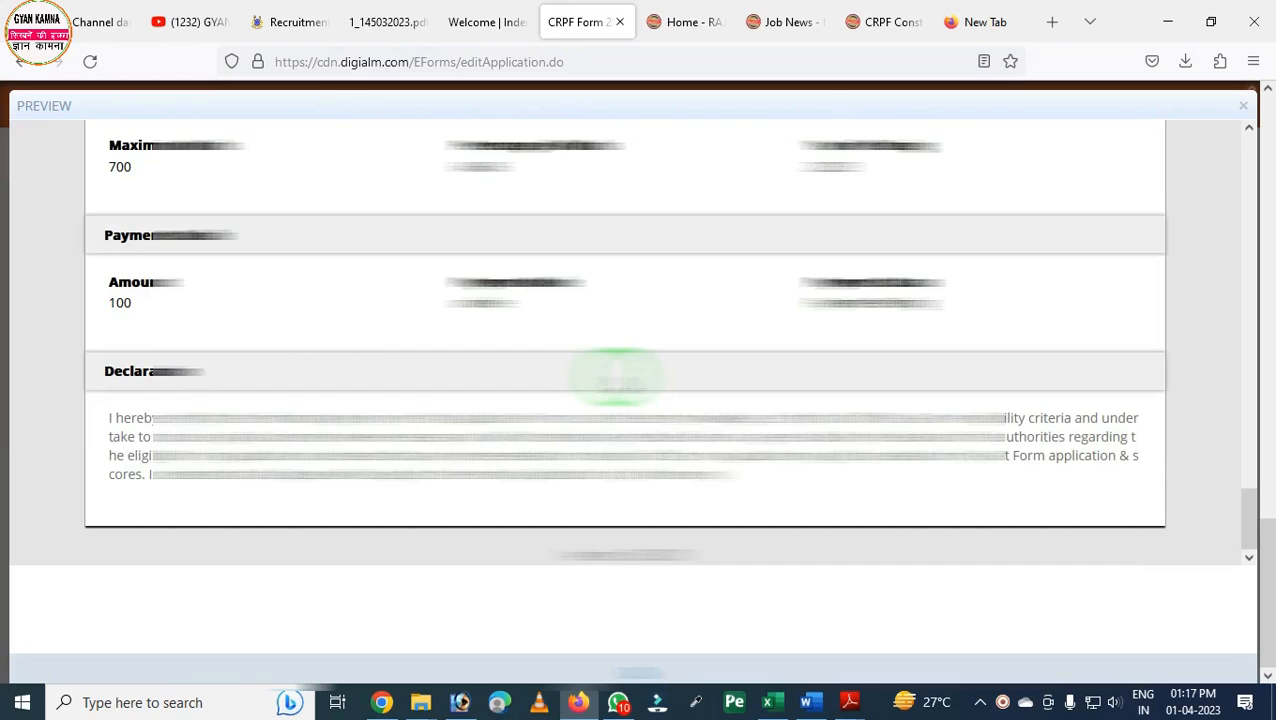
click(638, 658)
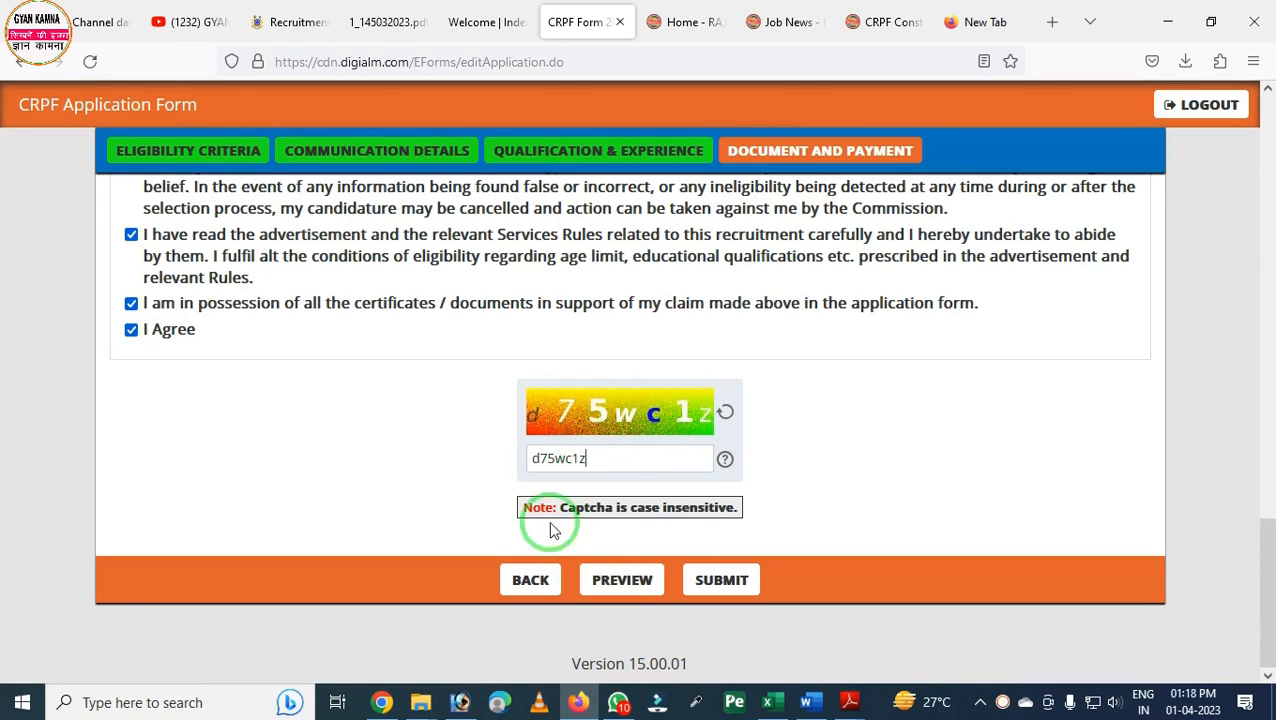
Step: Enter the captcha, submit the application form and agree to the personal data usage instructions
click(733, 590)
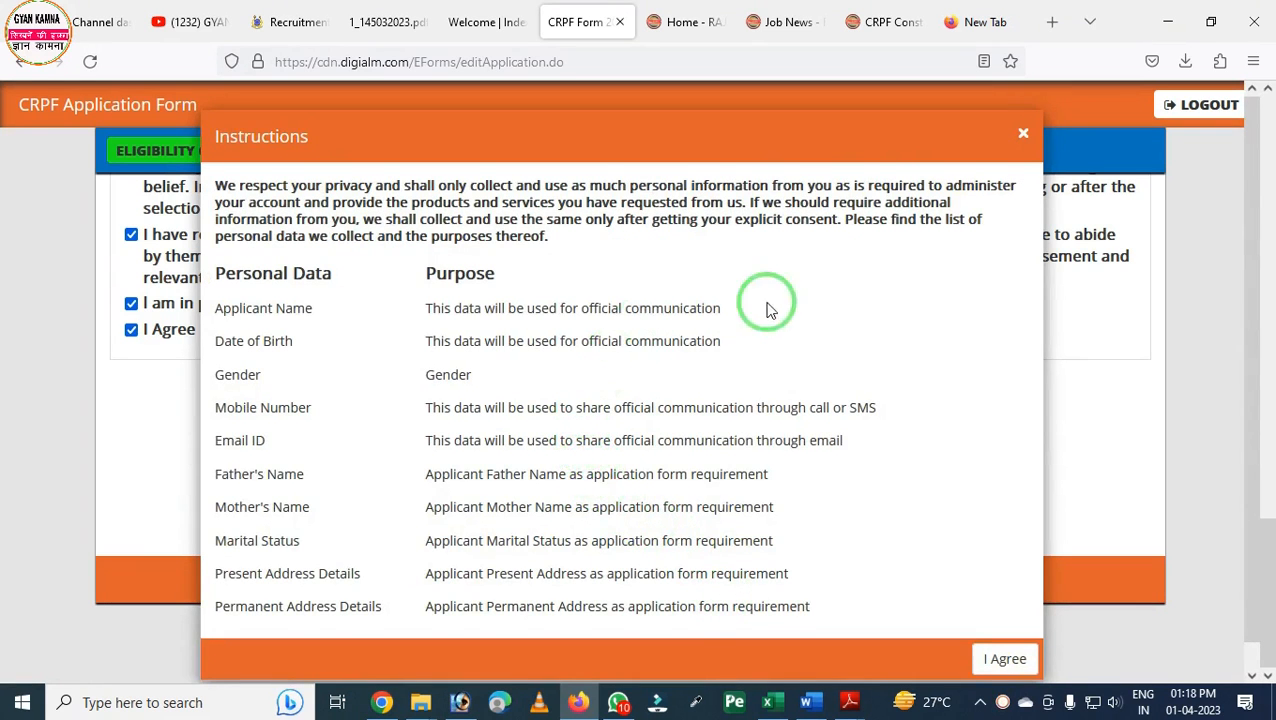
click(993, 632)
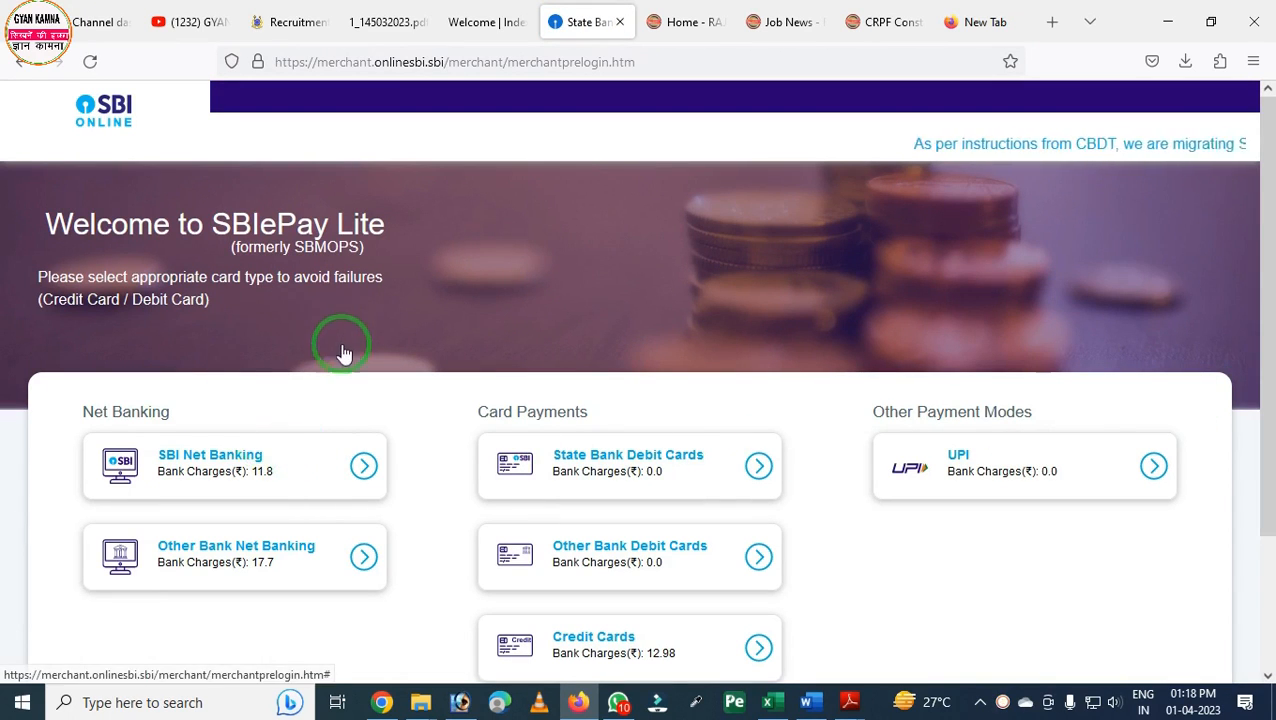
Step: Choose UPI as the SBIePay payment method and confirm payment by QR code
scroll(340, 345, down, 3)
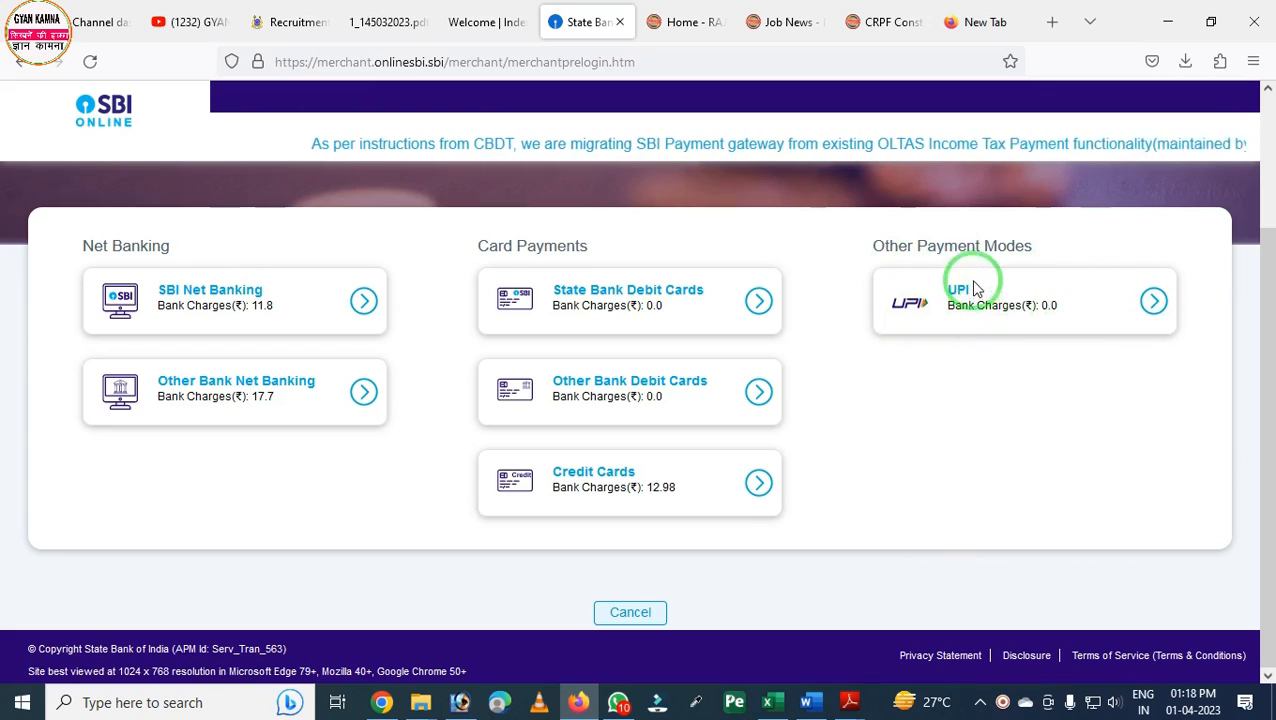
click(1151, 303)
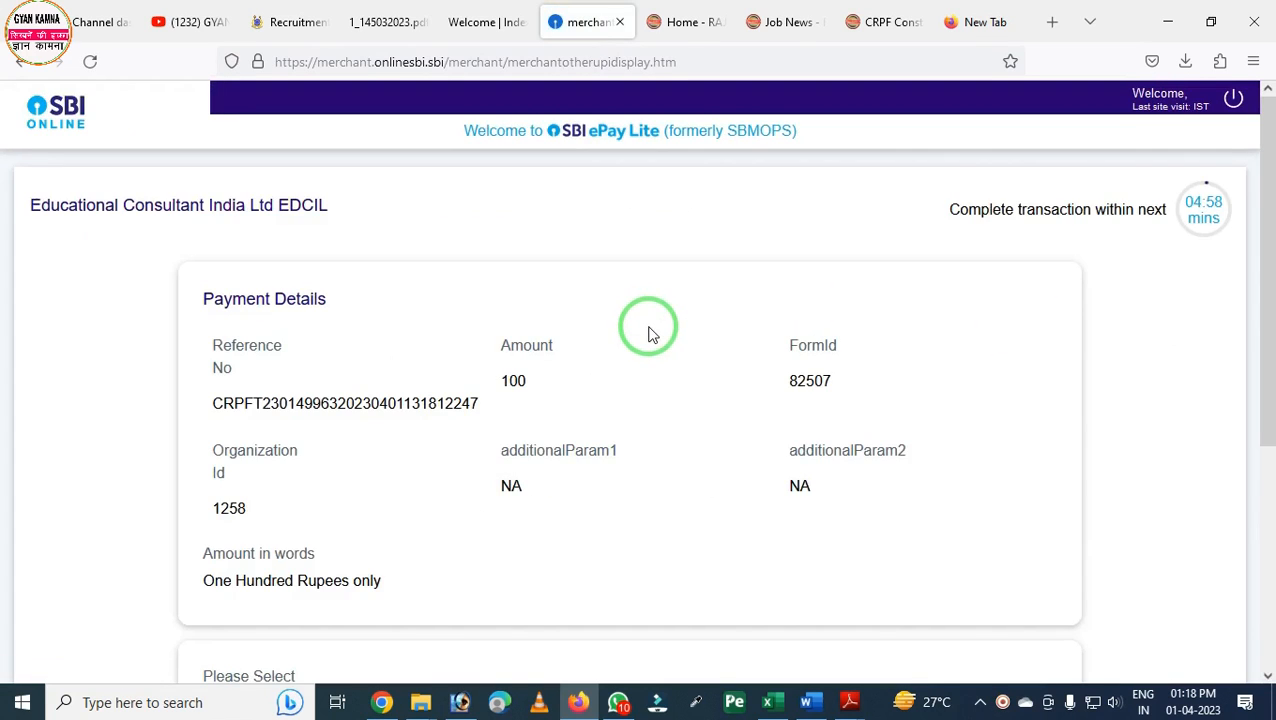
scroll(553, 366, down, 3)
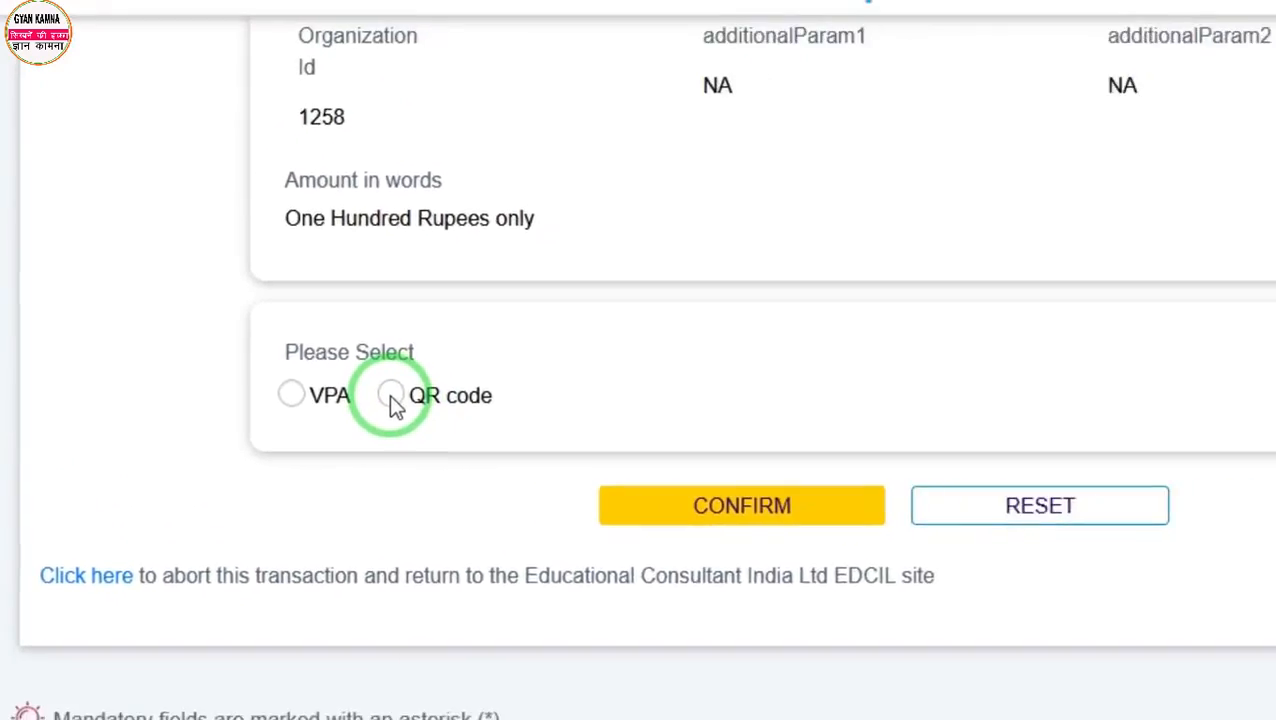
click(345, 402)
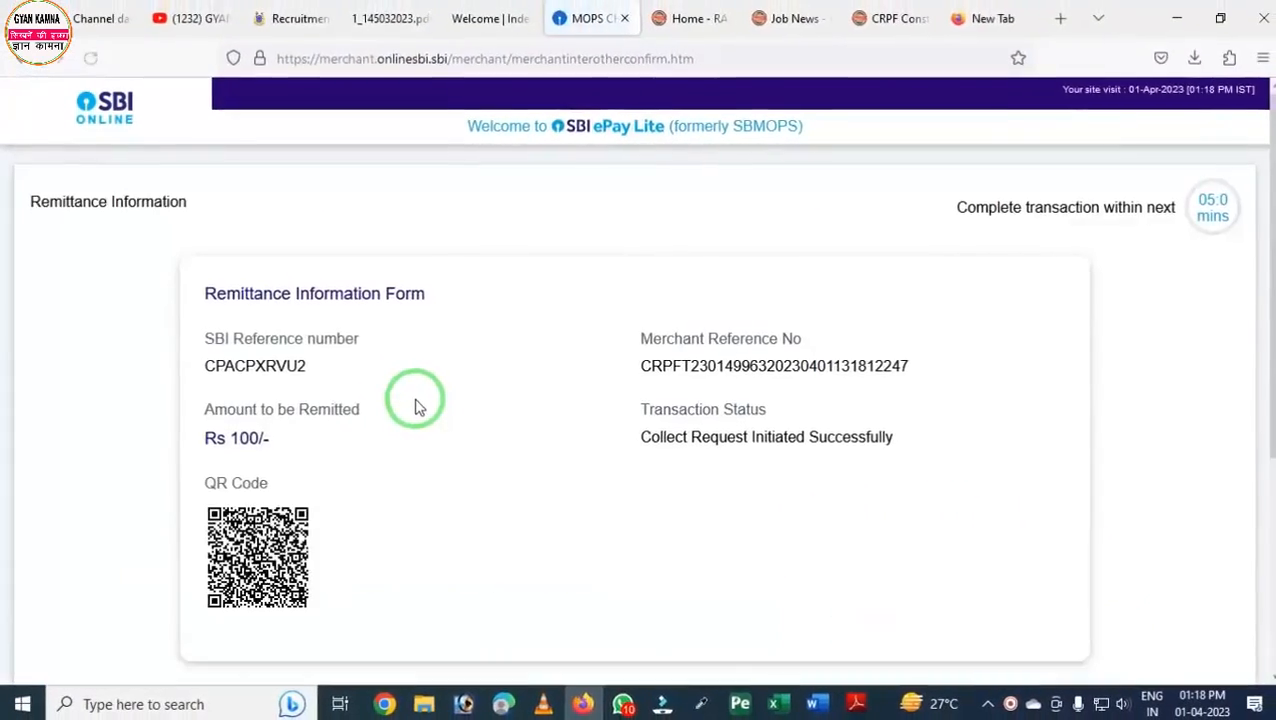
Step: Pay the Rs 100 fee with the displayed QR code and acknowledge the transaction status message
scroll(412, 406, down, 2)
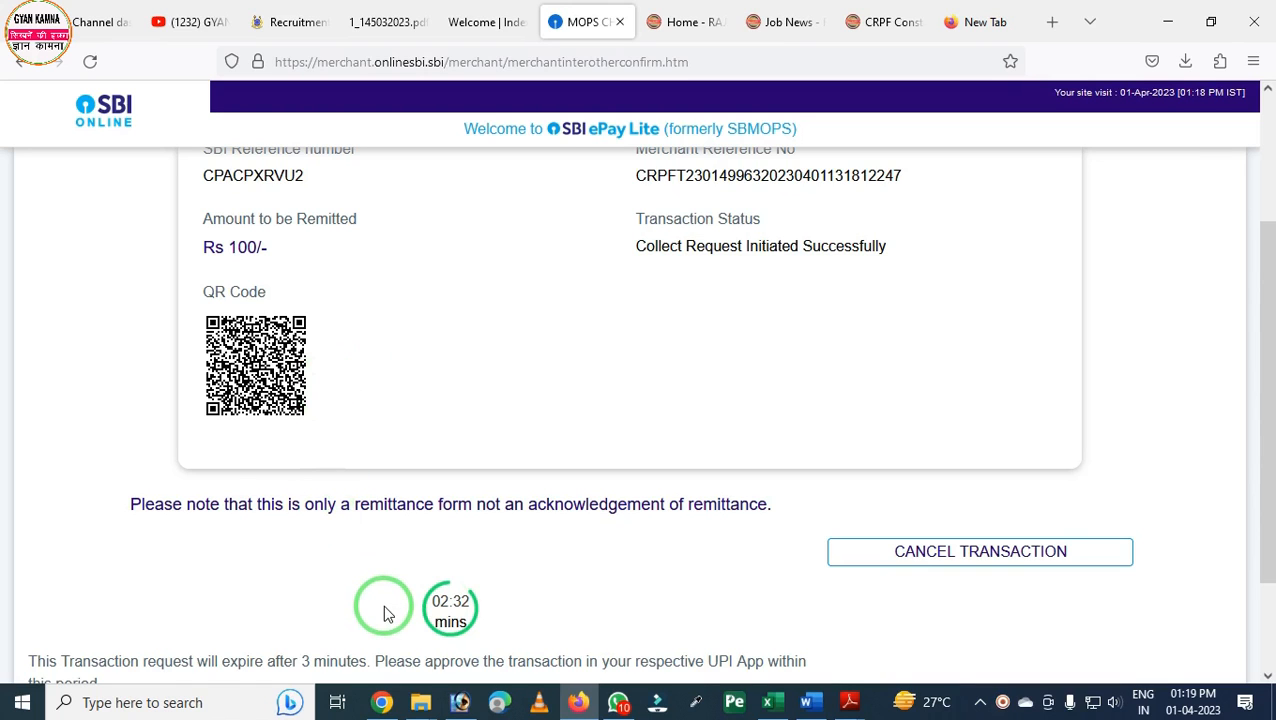
drag(405, 552, 557, 658)
right_click(513, 620)
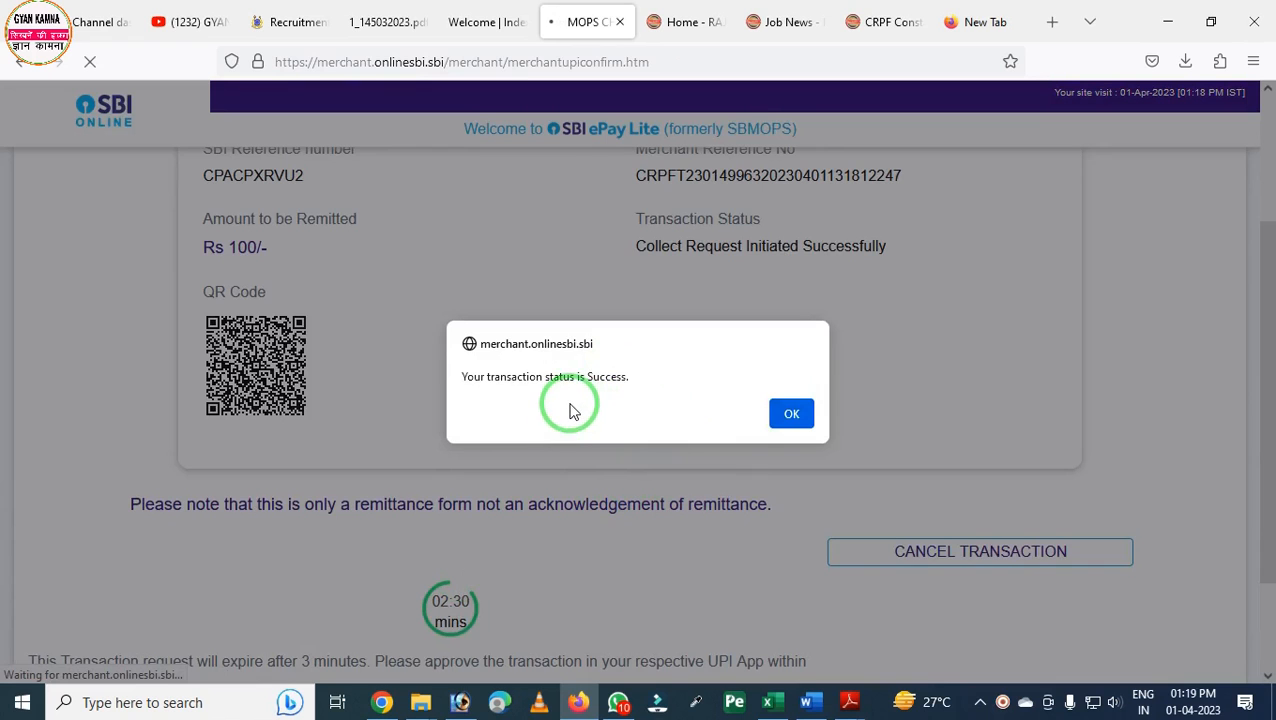
click(795, 411)
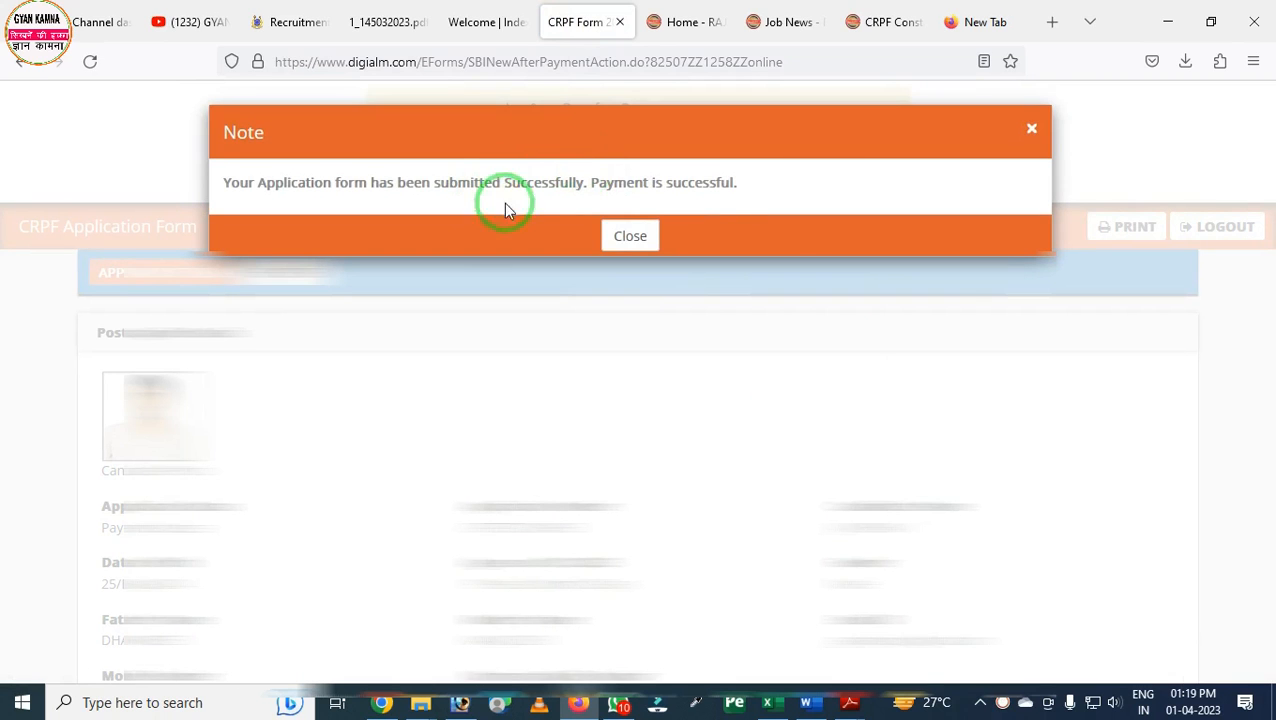
Step: Dismiss the submission and payment notice and look through the submitted CRPF application form
click(640, 246)
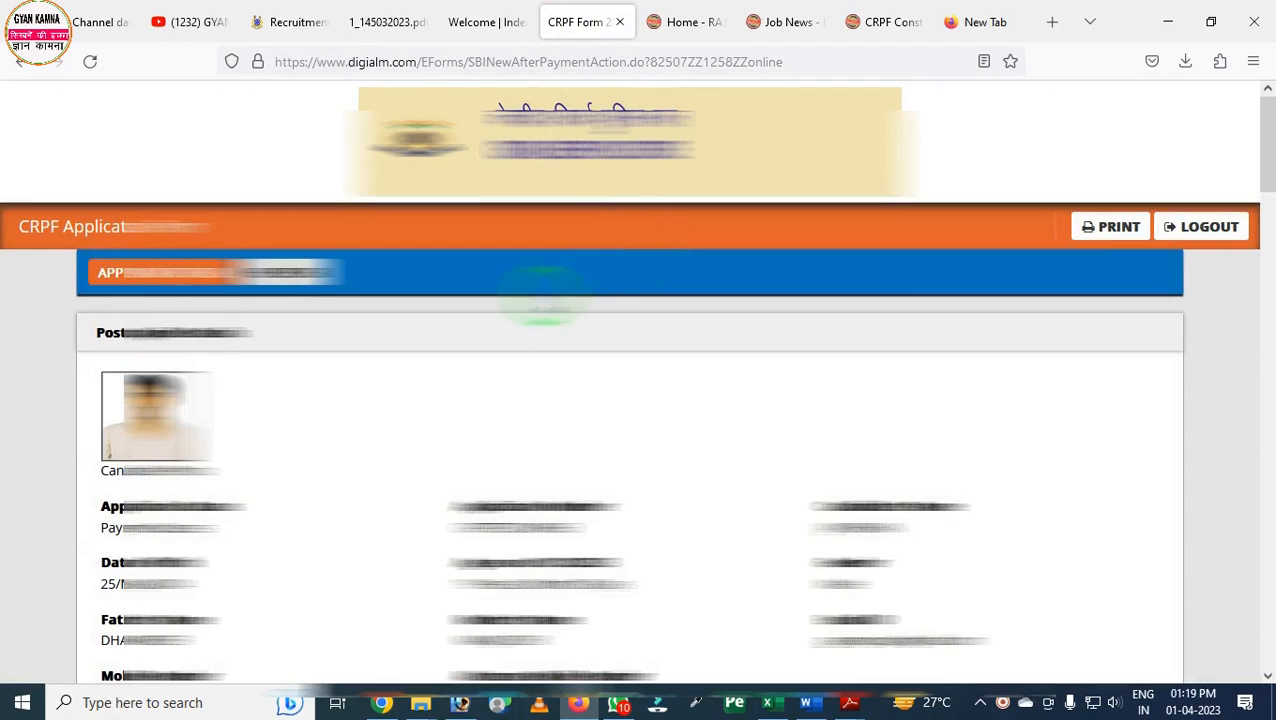
scroll(460, 318, down, 5)
scroll(487, 330, down, 20)
scroll(560, 520, up, 20)
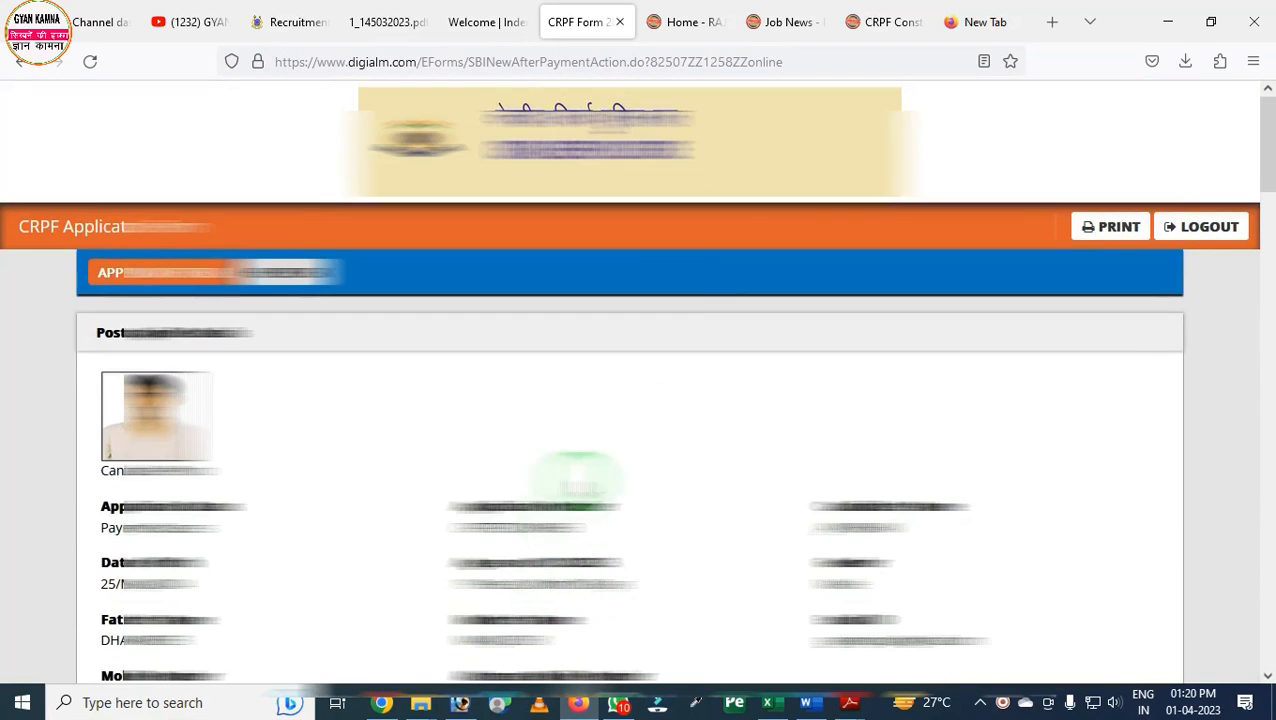
Step: Print the submitted application form to a file in the Videos folder and close the print preview
click(1115, 226)
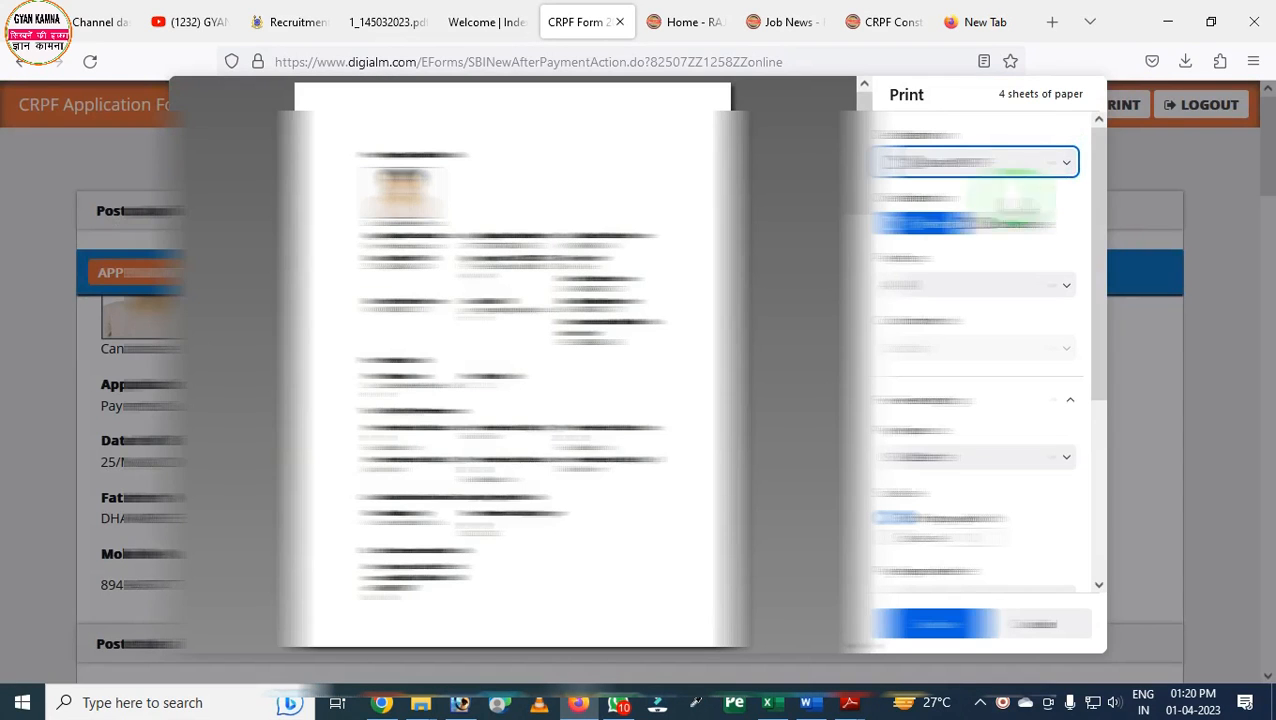
click(935, 624)
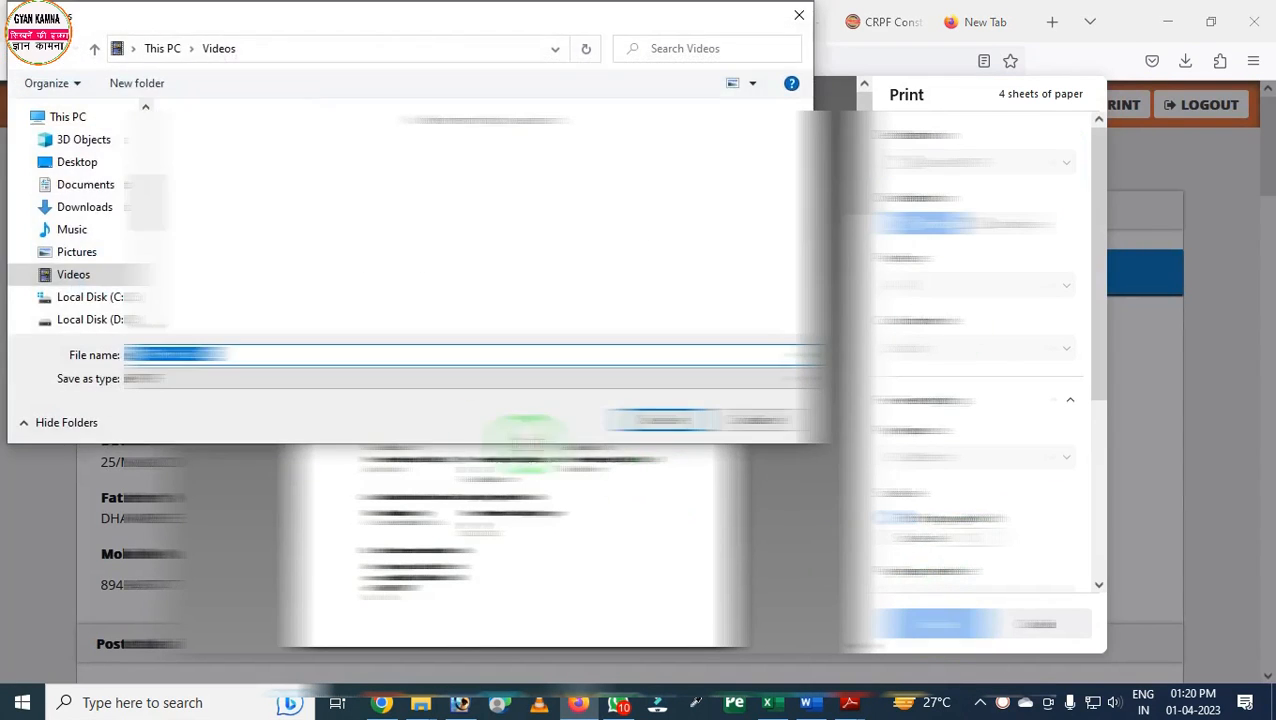
click(650, 415)
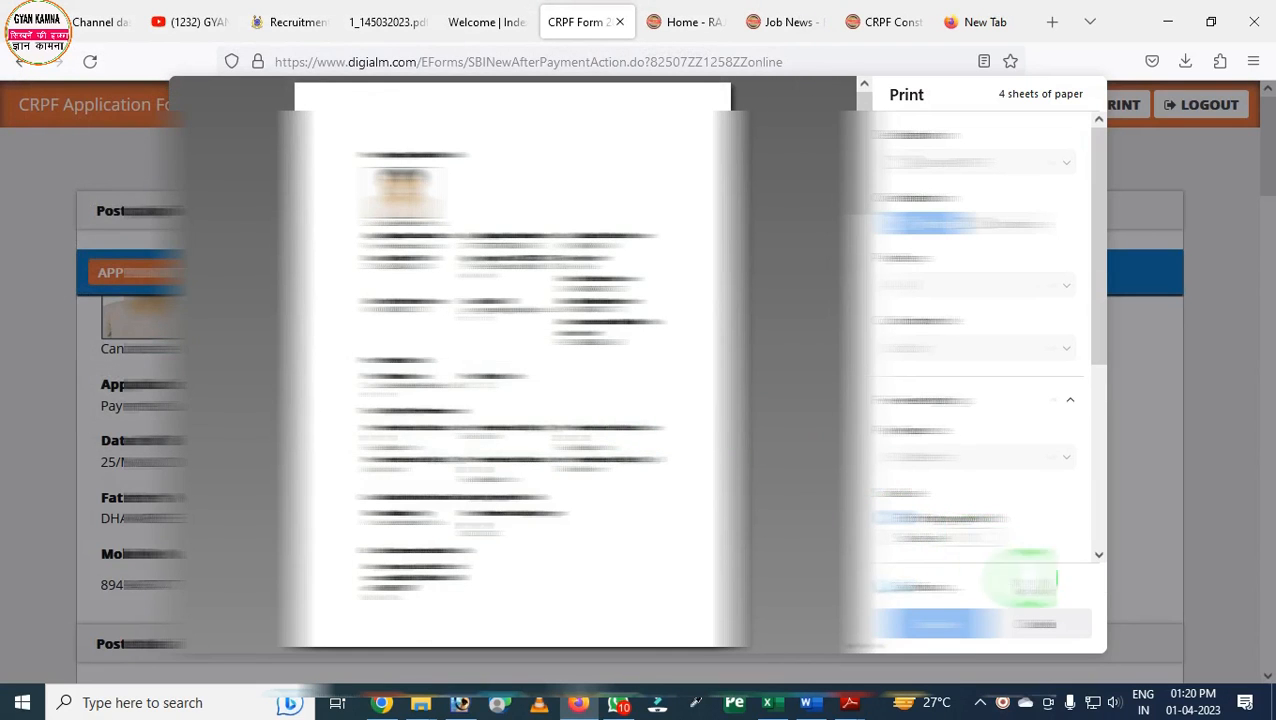
click(1055, 625)
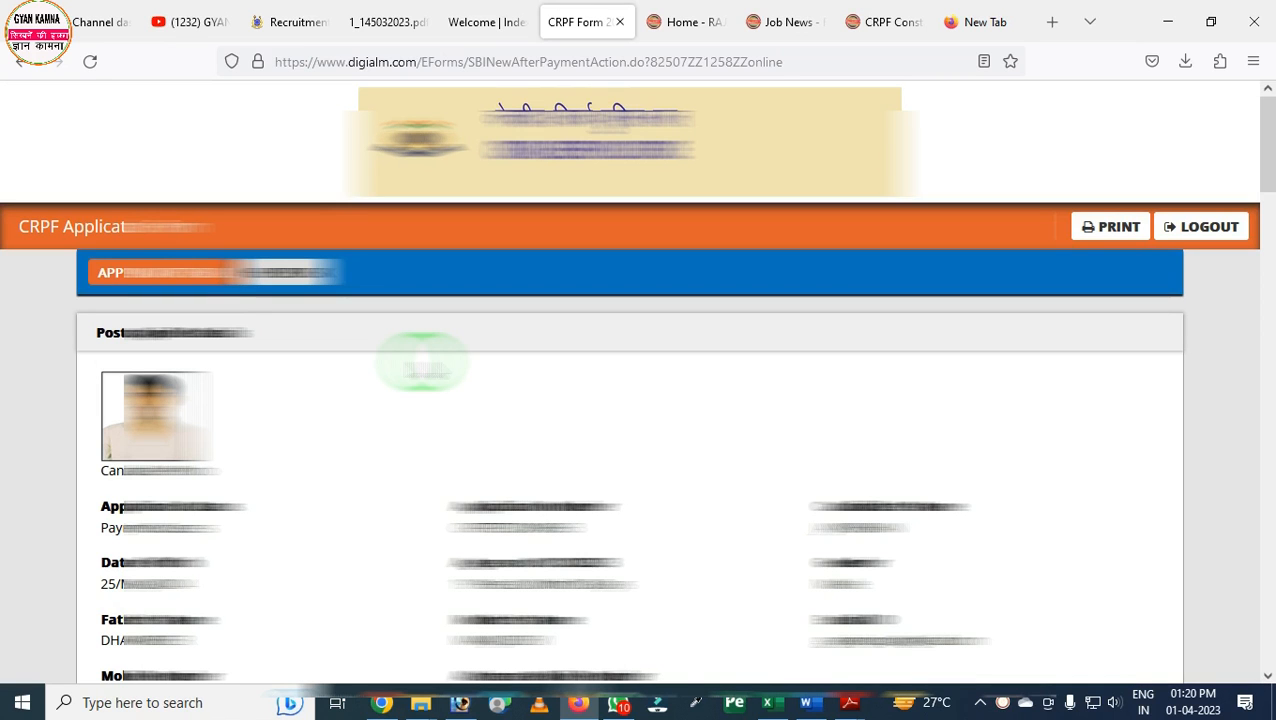
Step: Review the submitted form's applicant details, from the post applied section through the nationality, ex-serviceman and departmental sections
scroll(422, 362, down, 4)
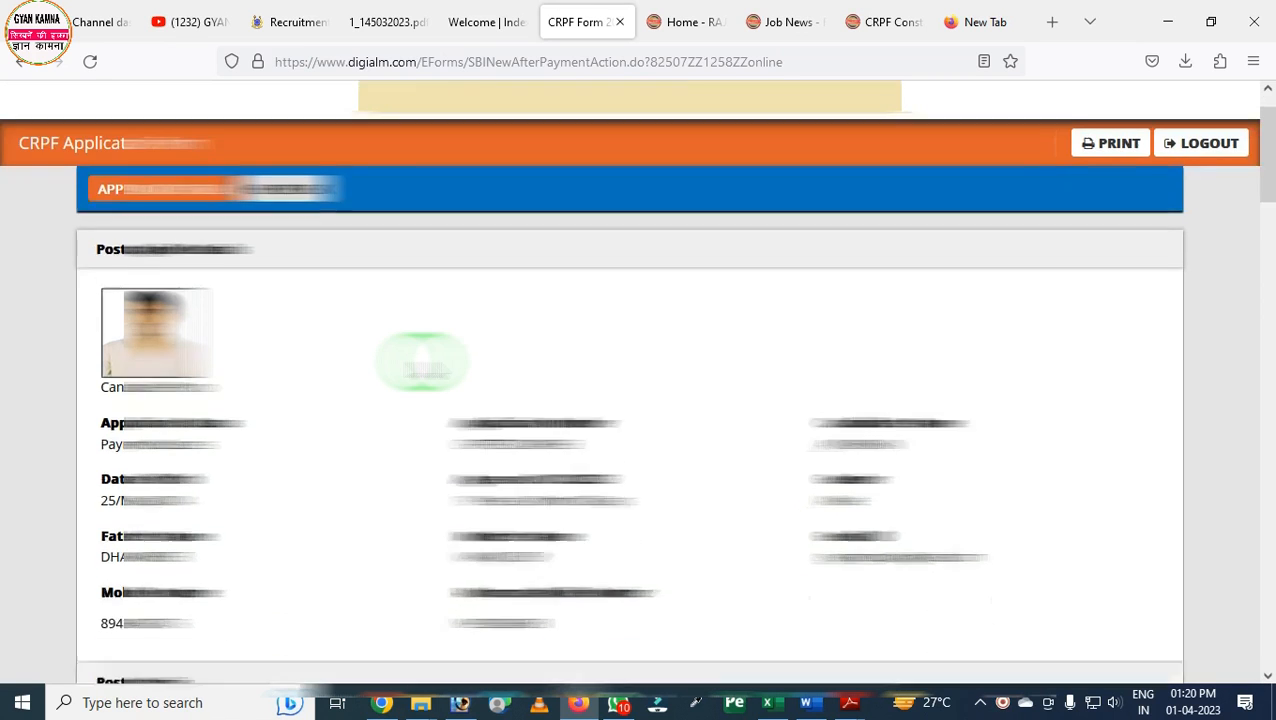
scroll(422, 362, up, 4)
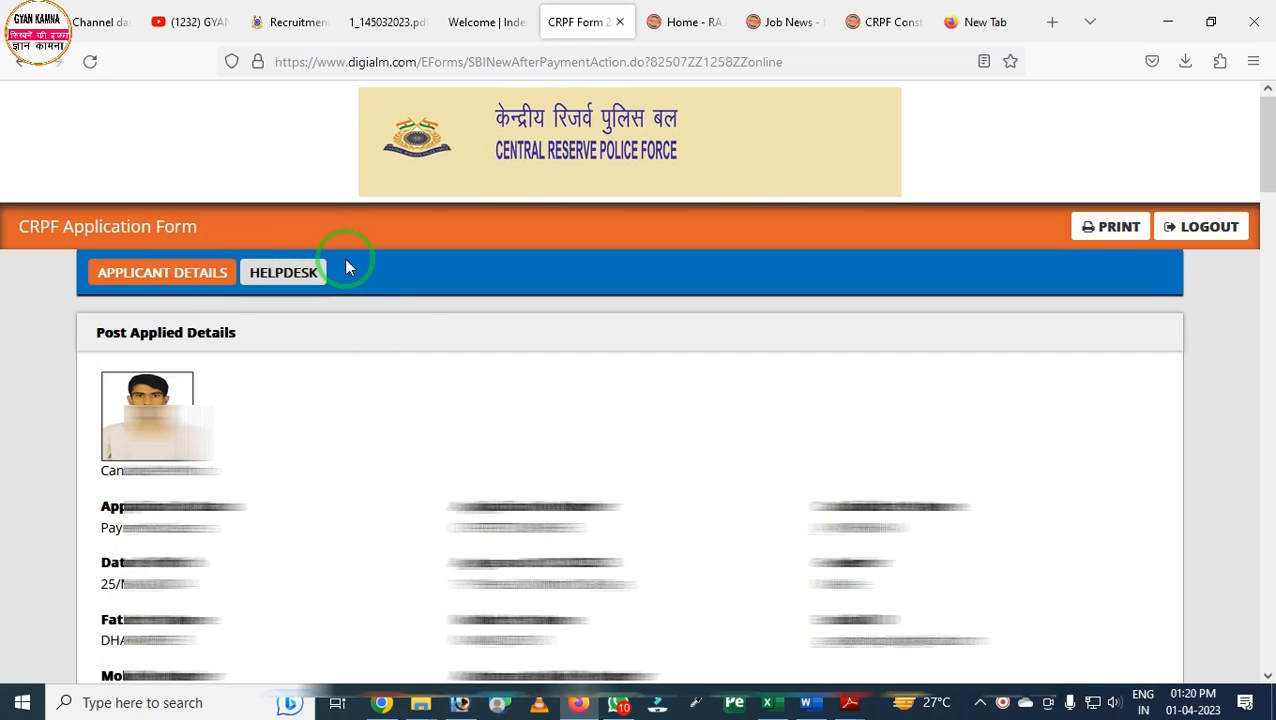
scroll(437, 310, down, 2)
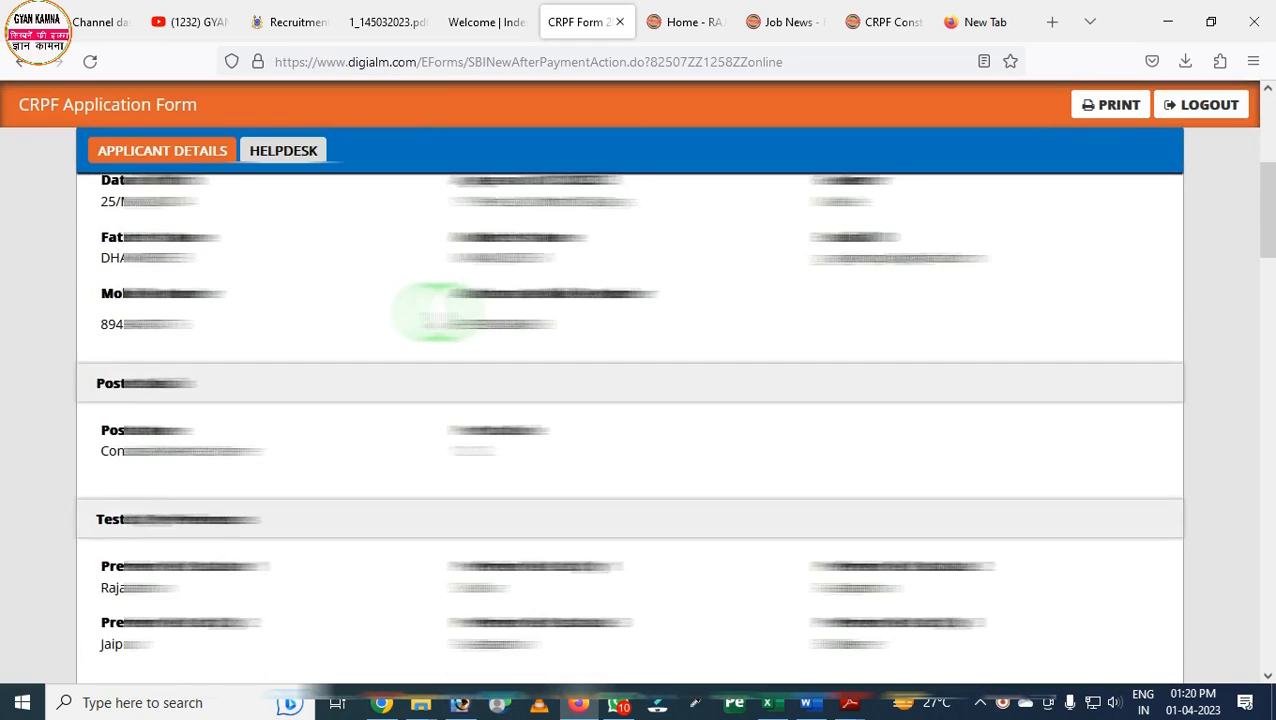
scroll(437, 310, down, 5)
scroll(460, 356, down, 11)
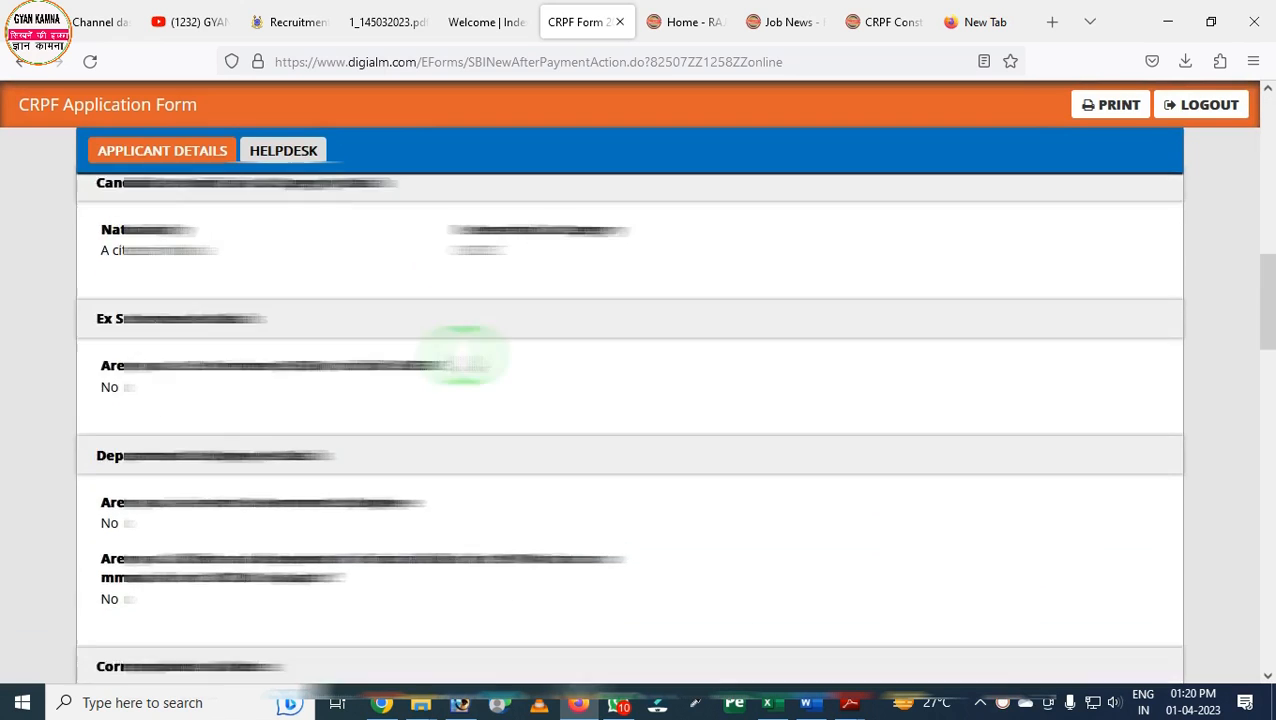
scroll(633, 450, up, 8)
scroll(634, 452, up, 10)
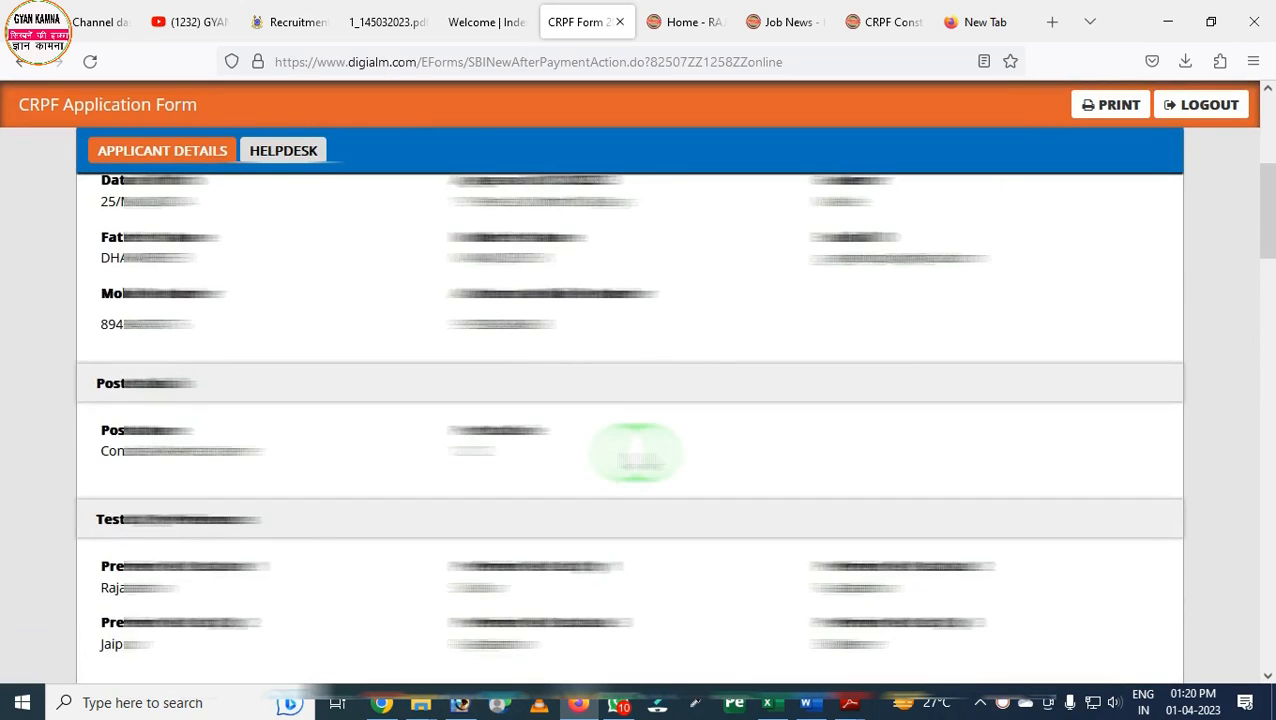
scroll(497, 276, up, 6)
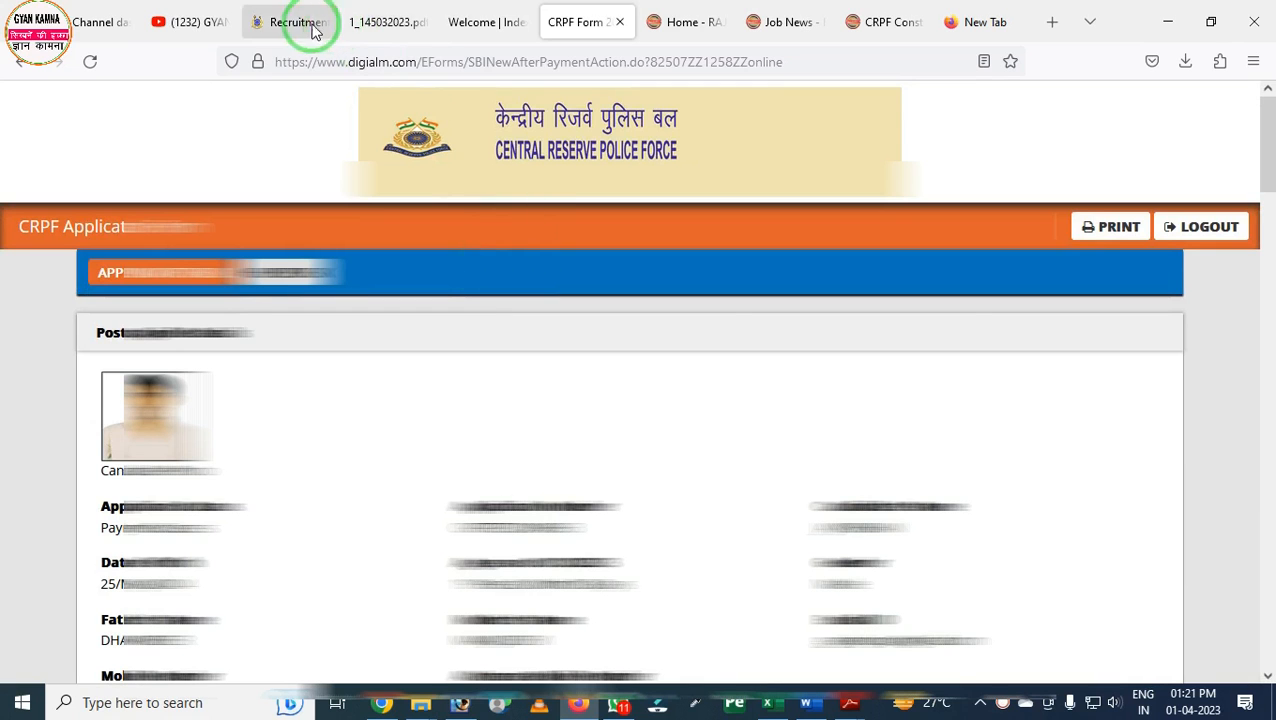
Step: Switch to the GYAN KAMNA YouTube channel page and browse its latest videos
click(212, 24)
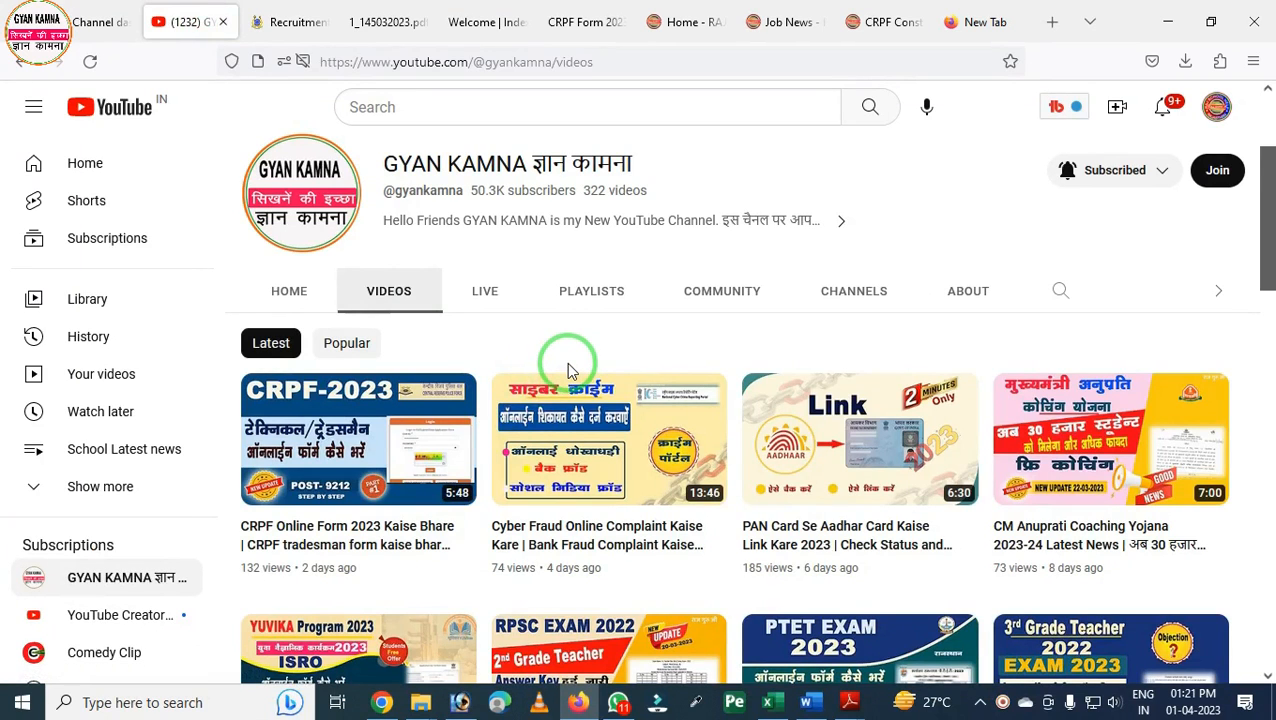
scroll(740, 362, down, 5)
scroll(740, 375, up, 7)
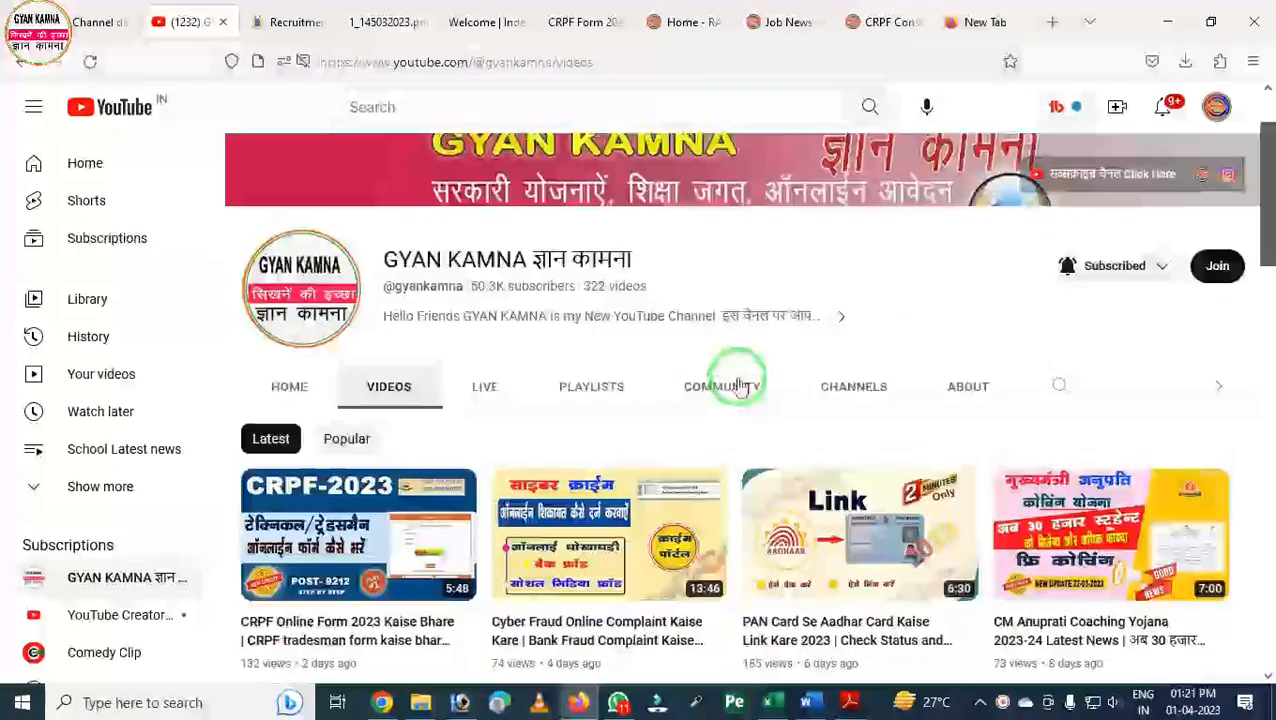
scroll(740, 386, up, 1)
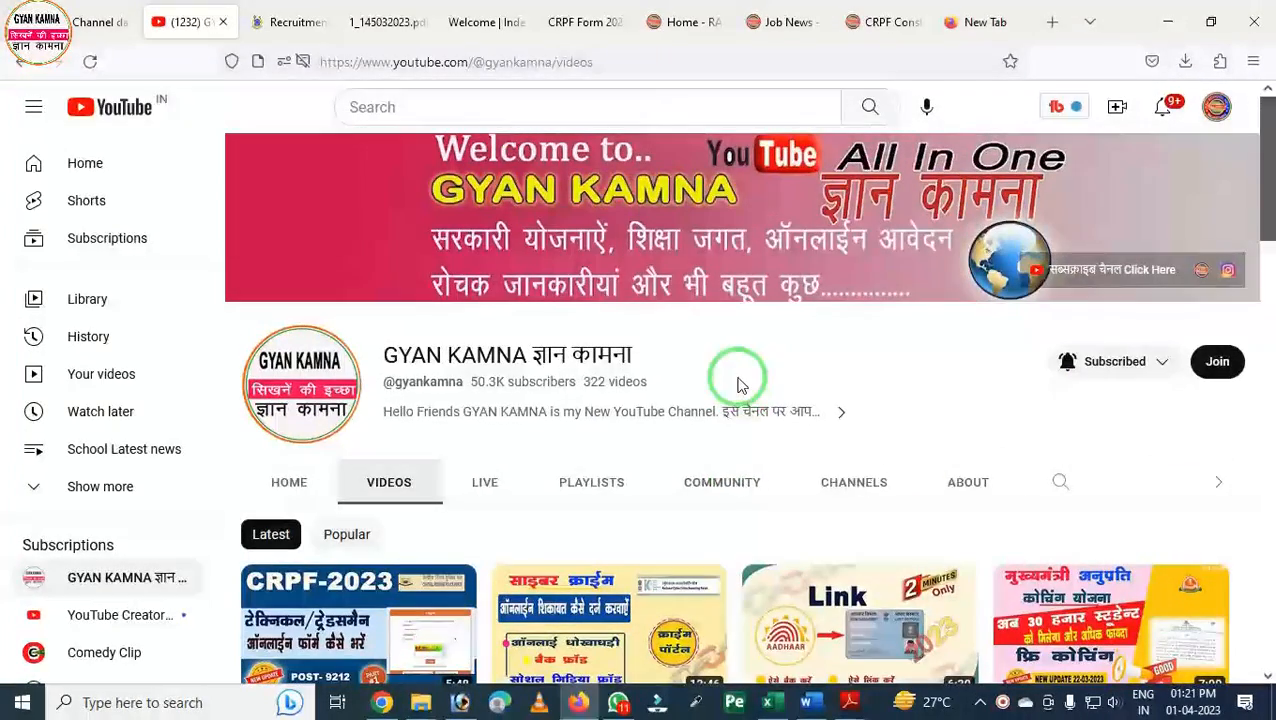
scroll(740, 385, down, 1)
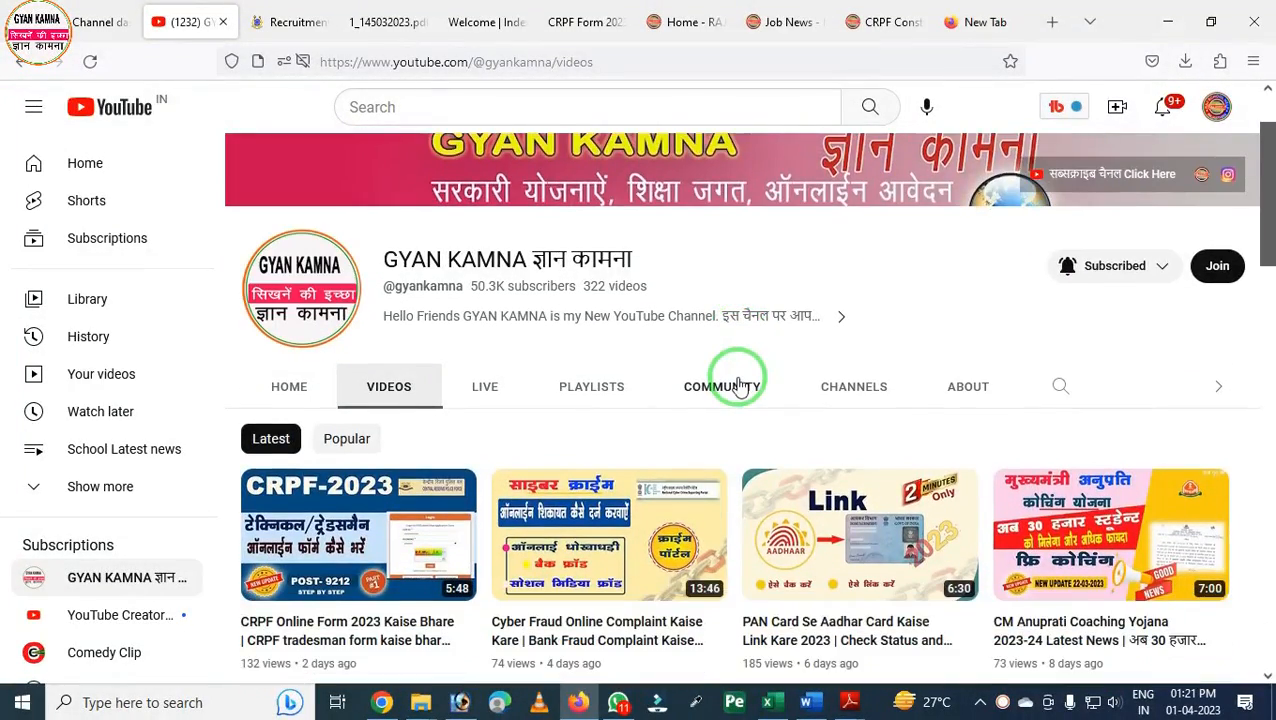
scroll(735, 379, down, 4)
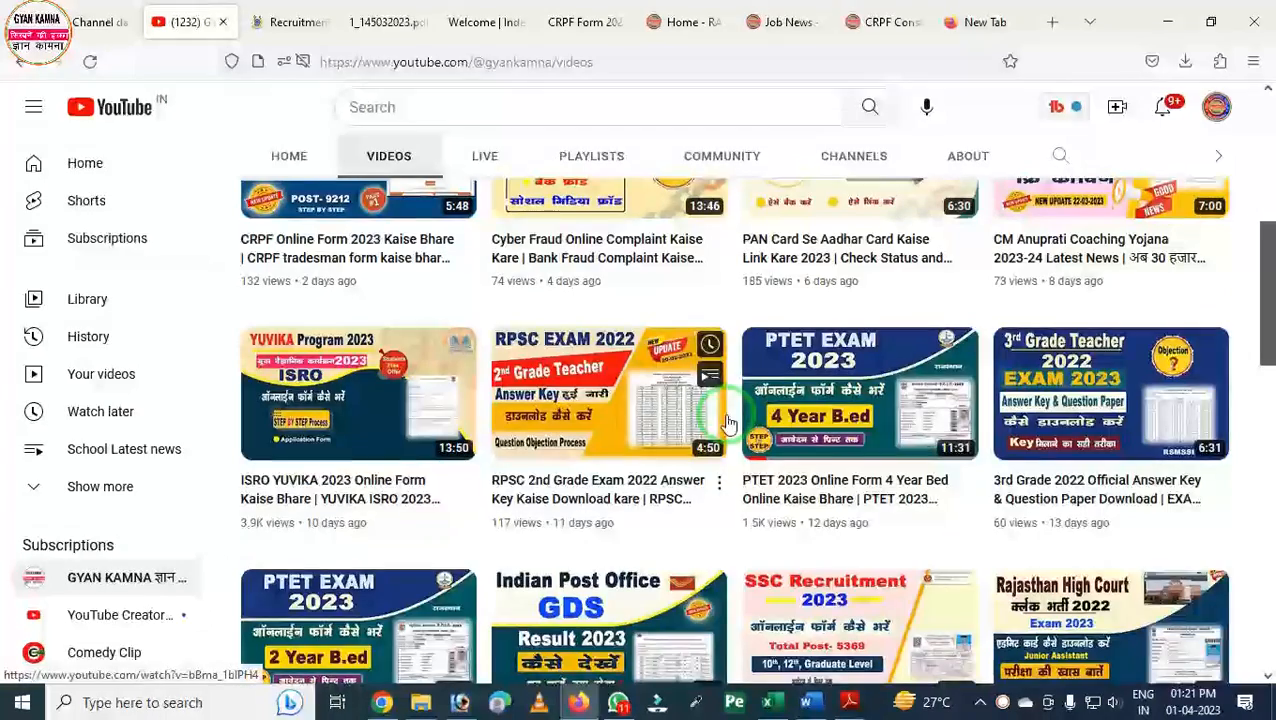